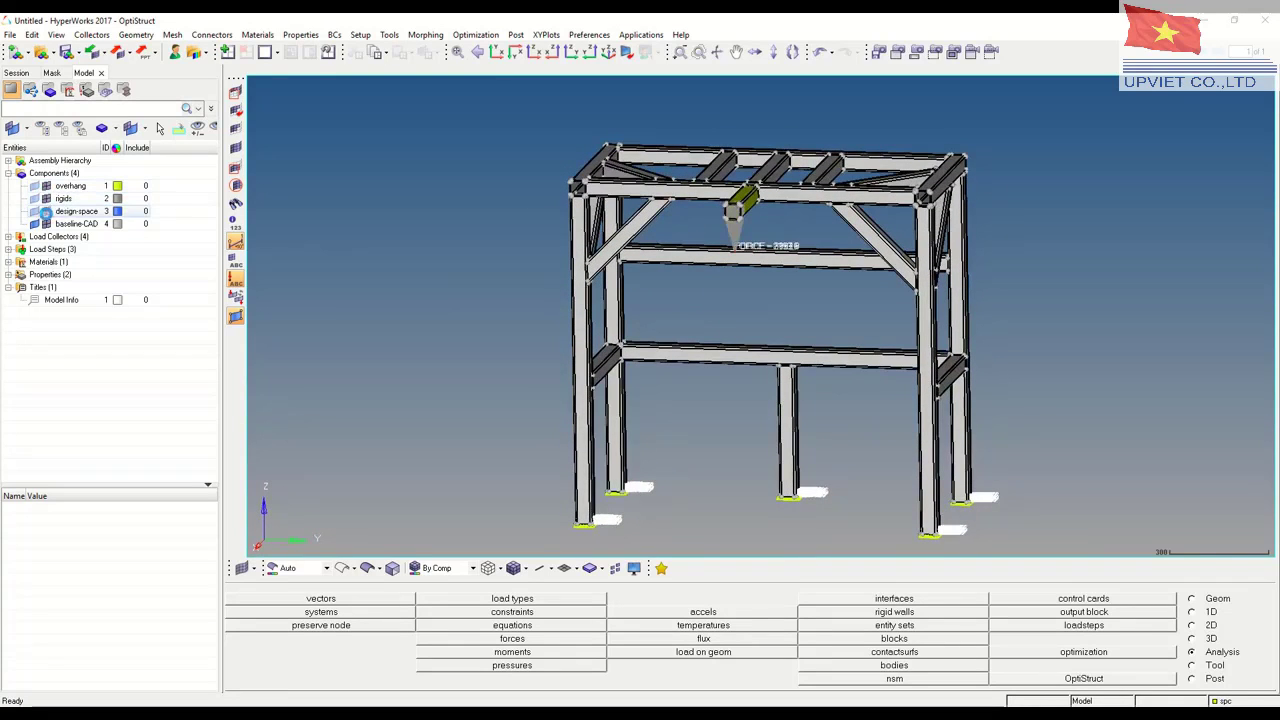
Switch the displayed model from the baseline-CAD frame to the design-space block
click(34, 224)
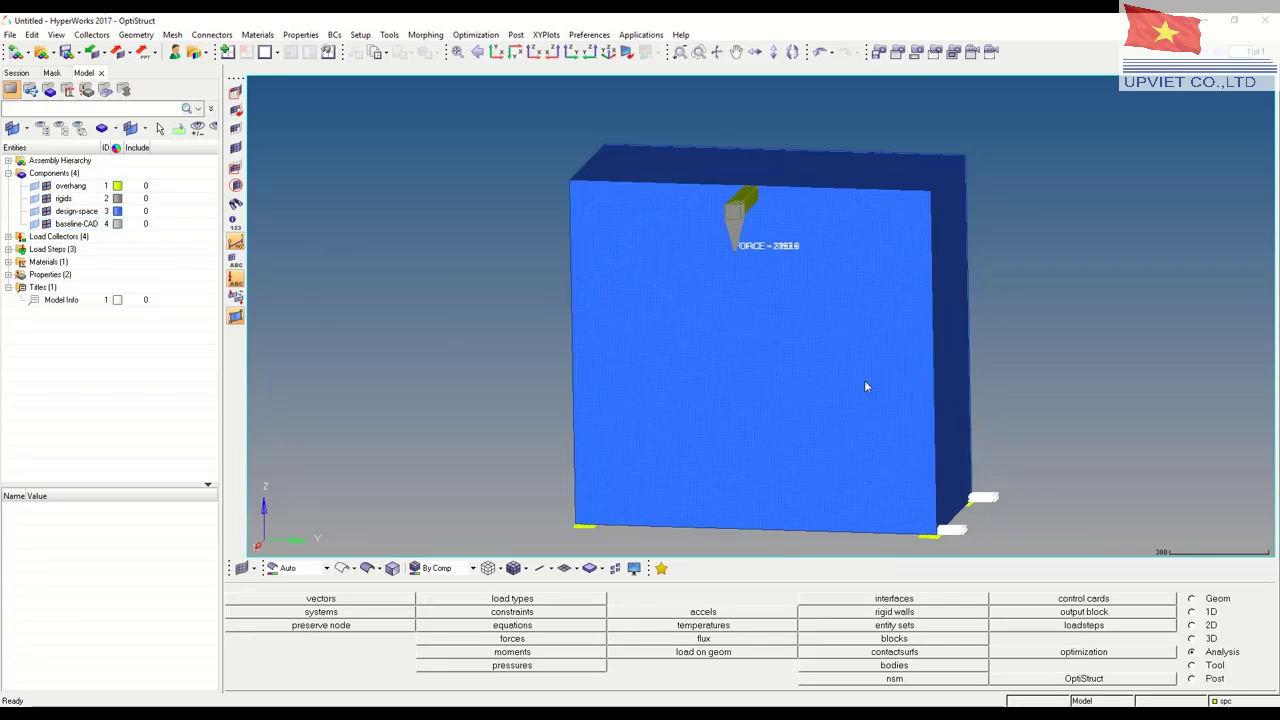
ctrl+drag(866, 383, 716, 350)
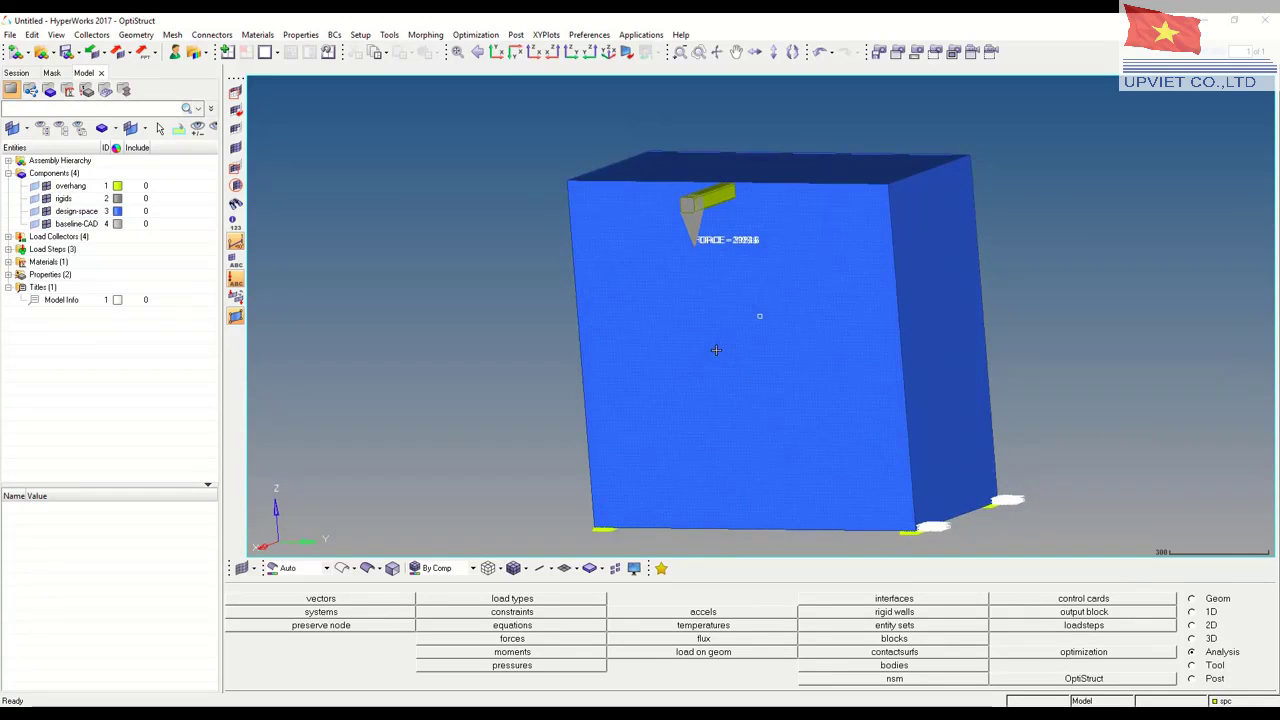
mouse_move(831, 292)
ctrl+mouse_down()
mouse_move(746, 303)
mouse_move(640, 273)
mouse_move(852, 302)
mouse_move(866, 320)
mouse_move(878, 311)
ctrl+mouse_up()
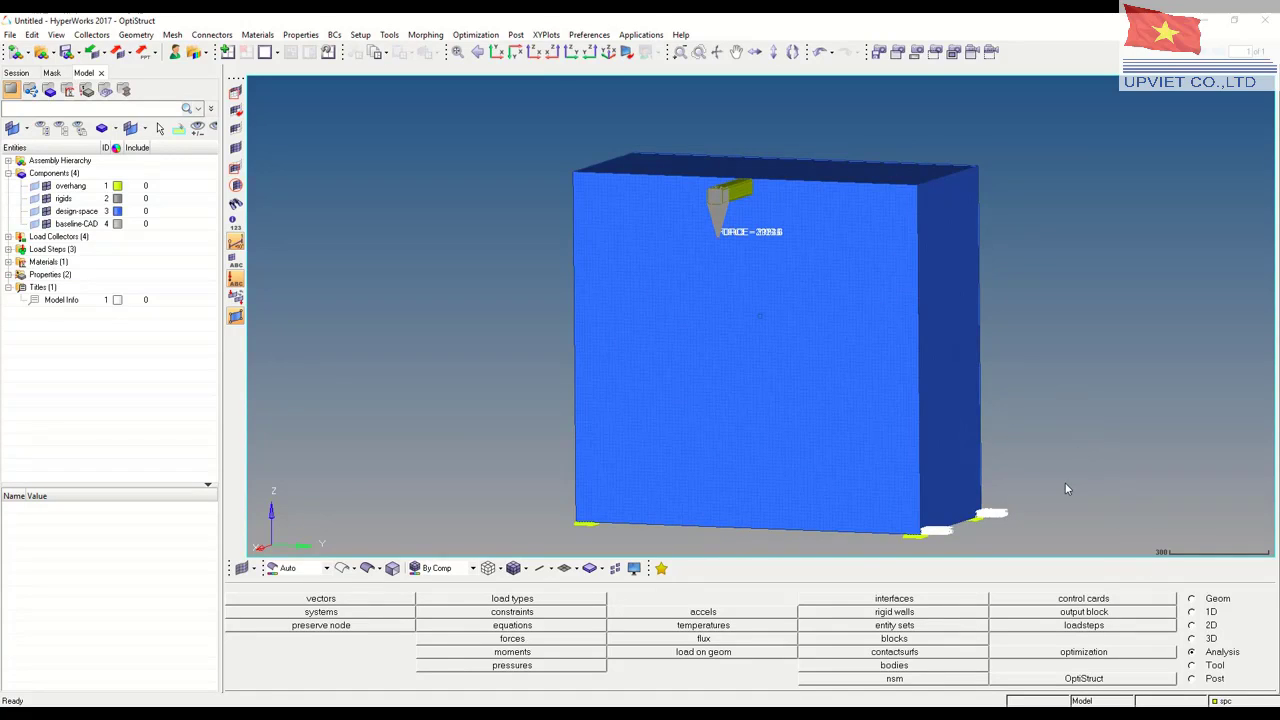
Calculate the volume and total mass of the design-space component's elements
click(1191, 666)
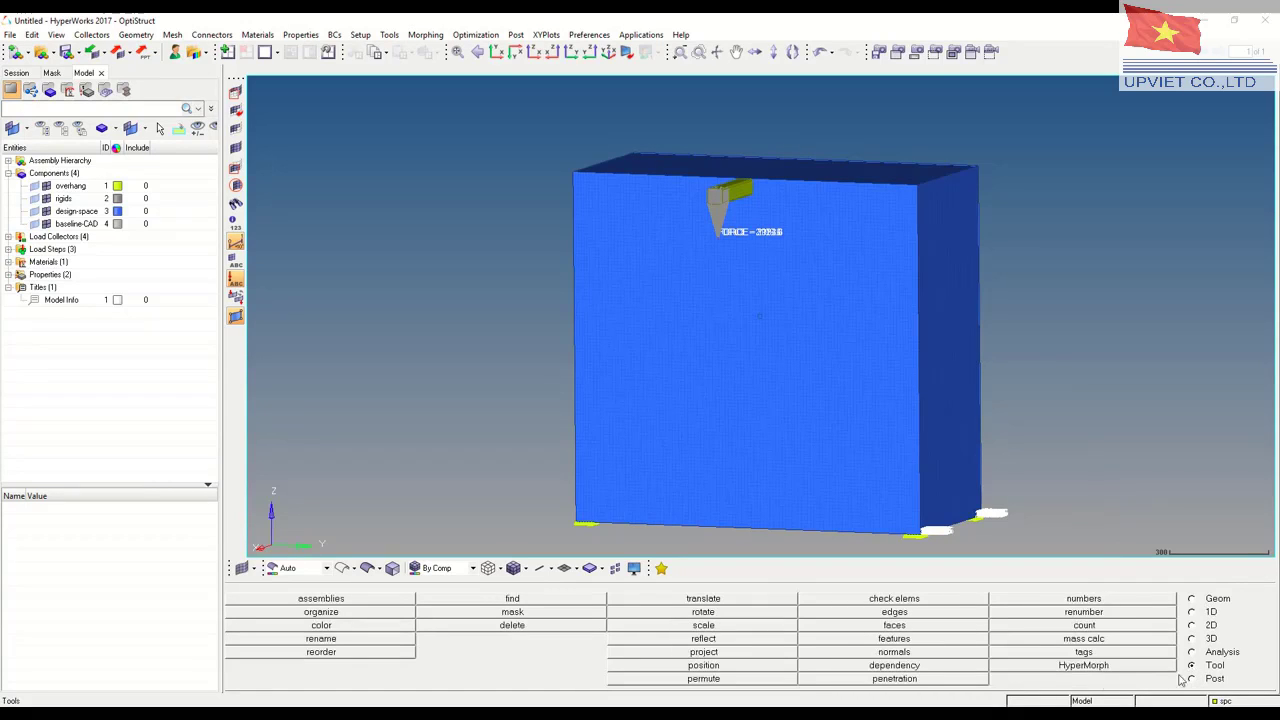
click(1092, 650)
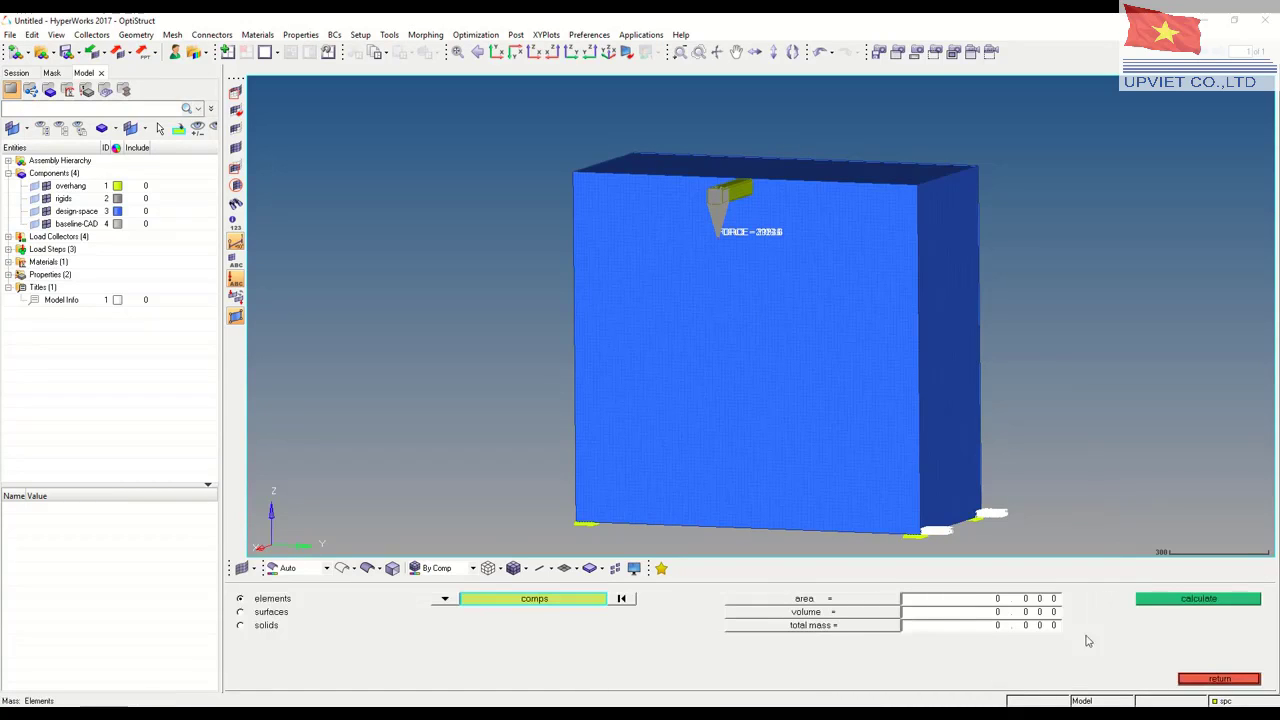
click(750, 376)
click(1180, 599)
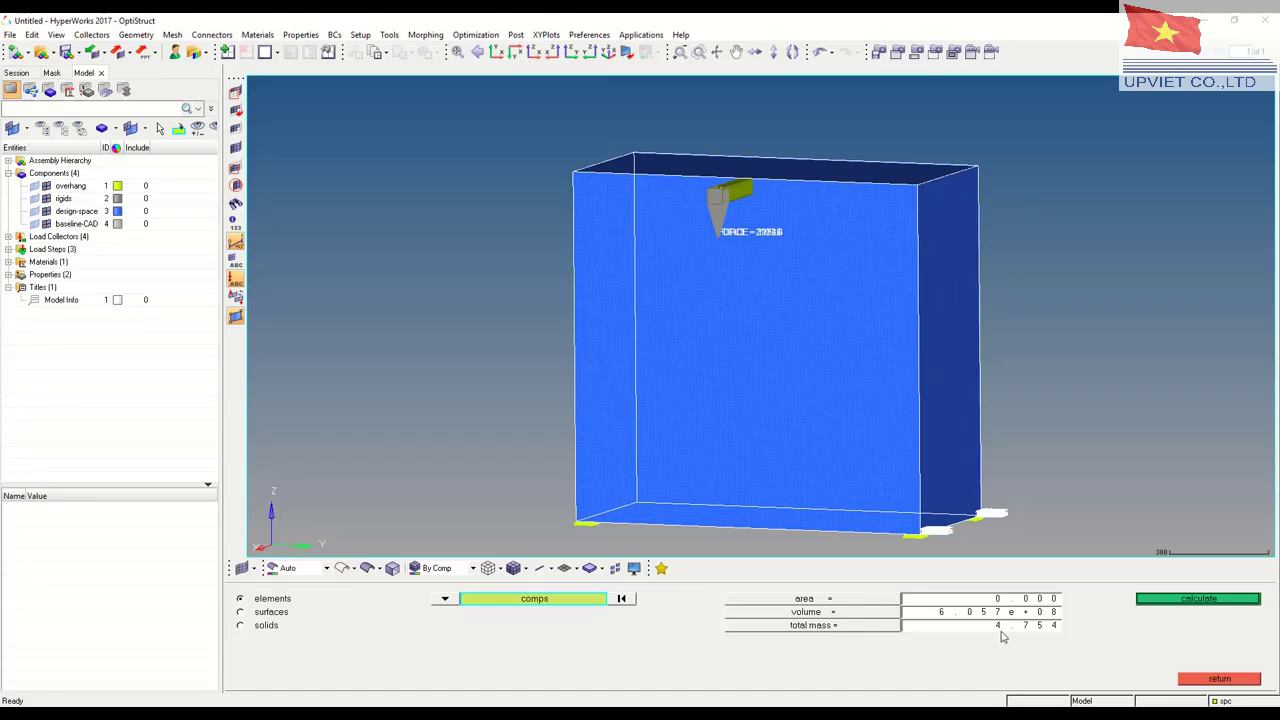
click(1219, 679)
Create a topology design variable named TOP with type PSOLID on the solid property
ctrl+drag(891, 397, 835, 387)
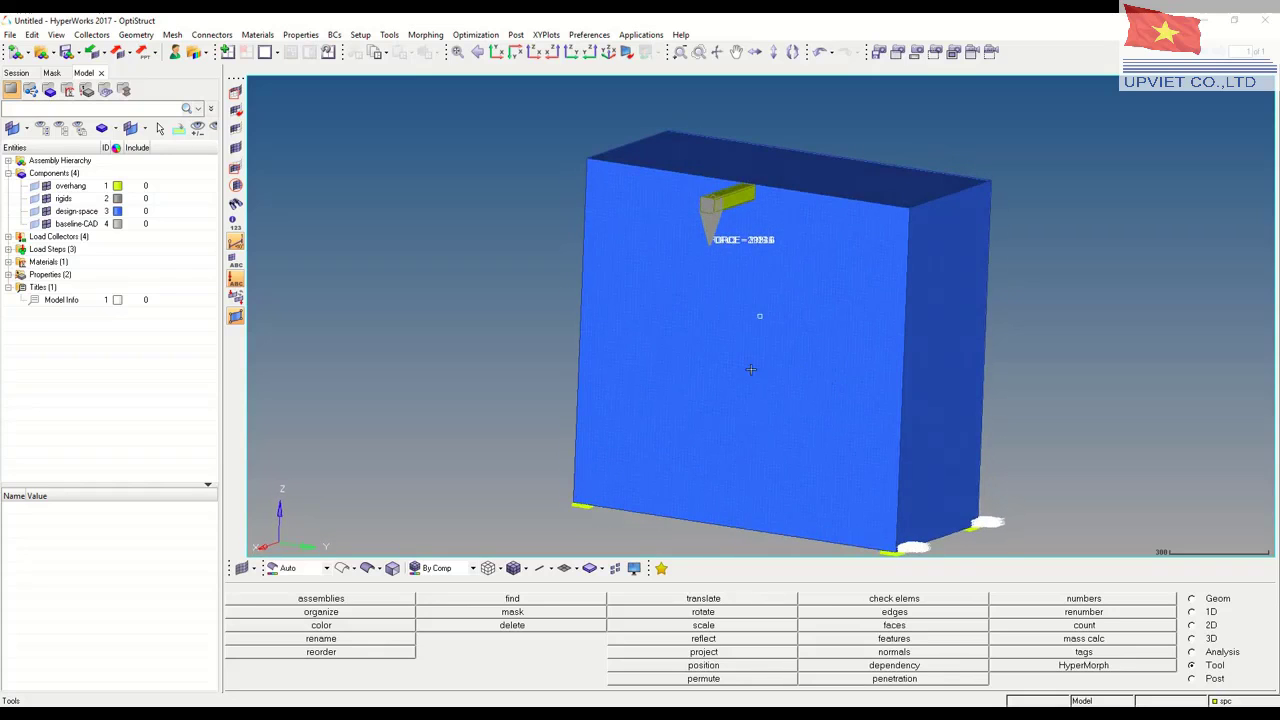
ctrl+drag(751, 369, 786, 369)
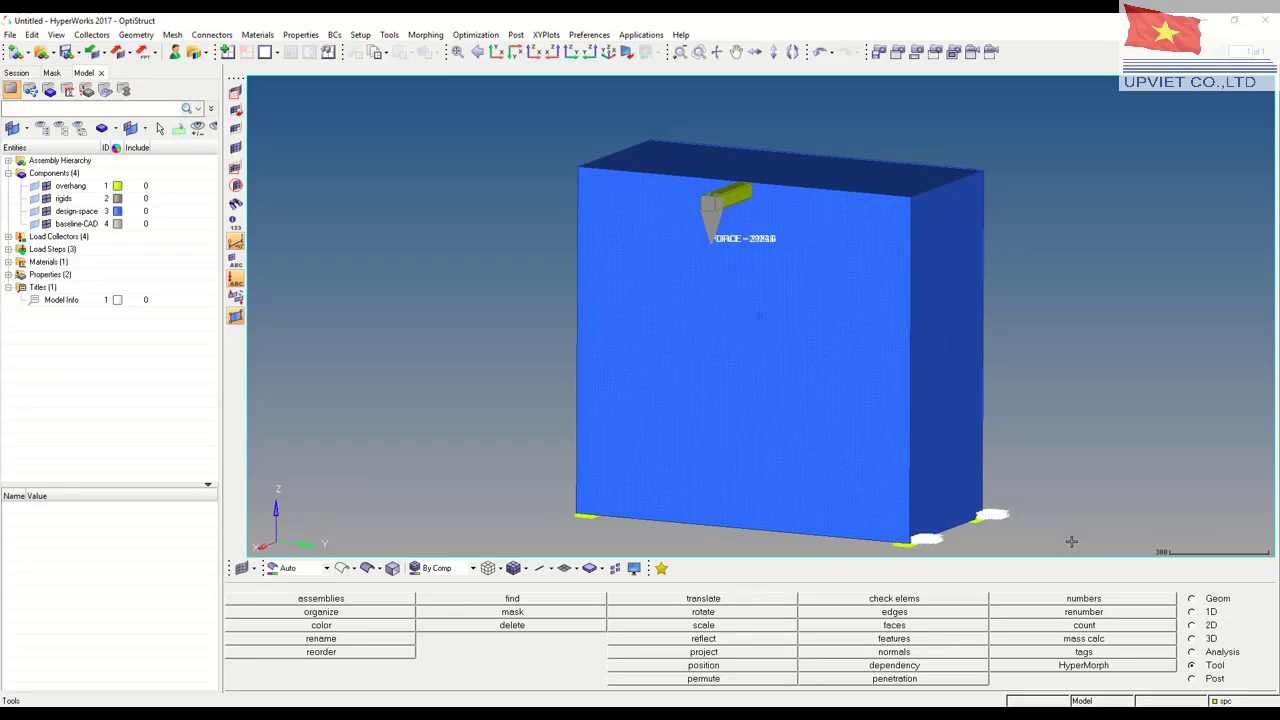
click(1192, 652)
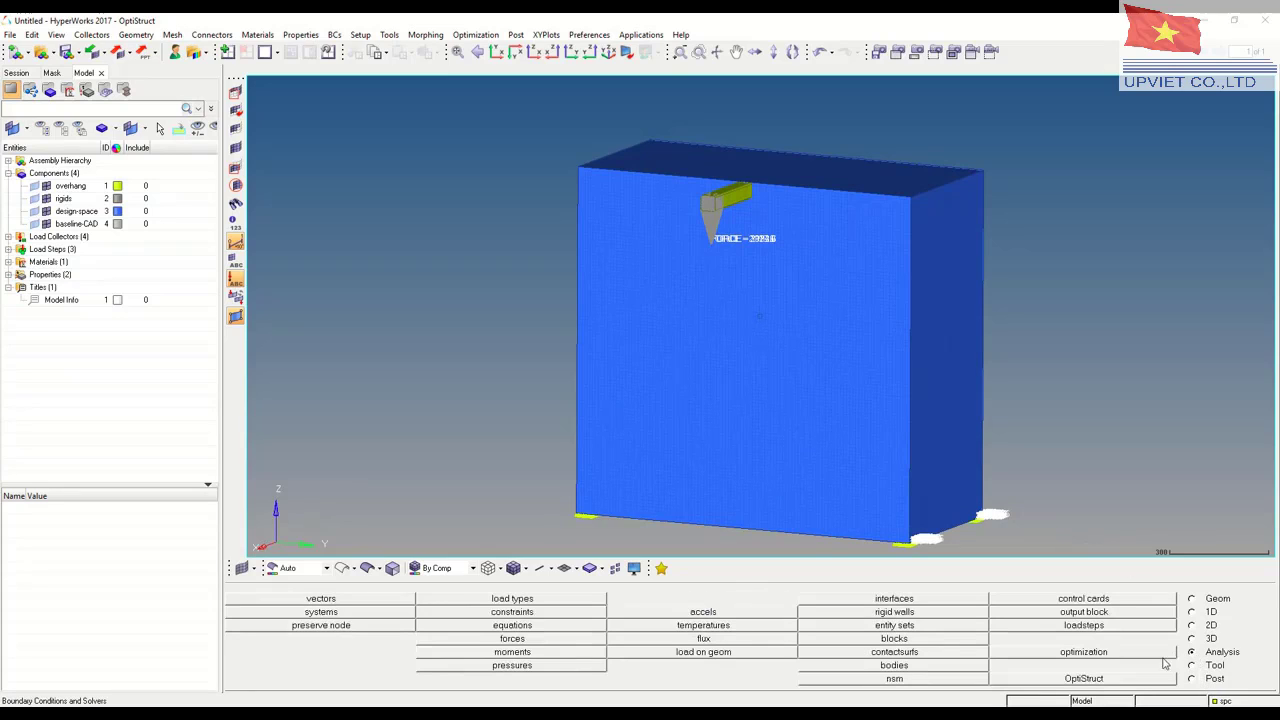
click(1108, 652)
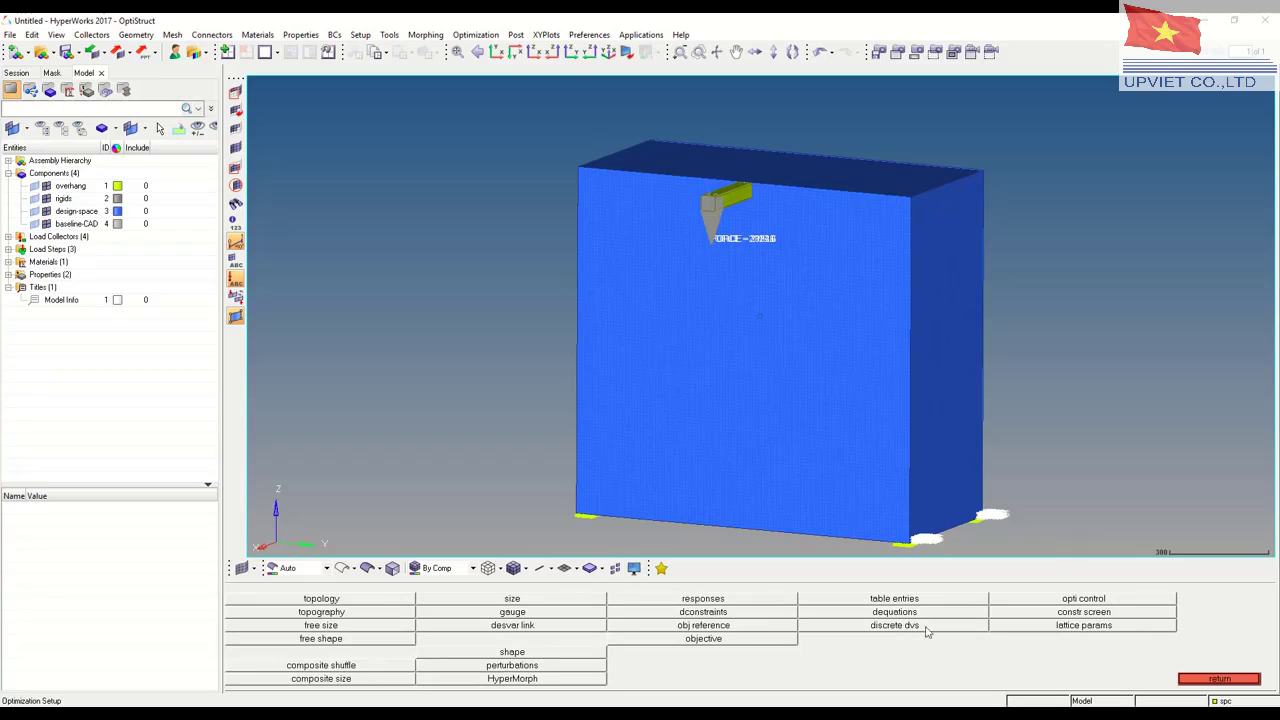
click(323, 600)
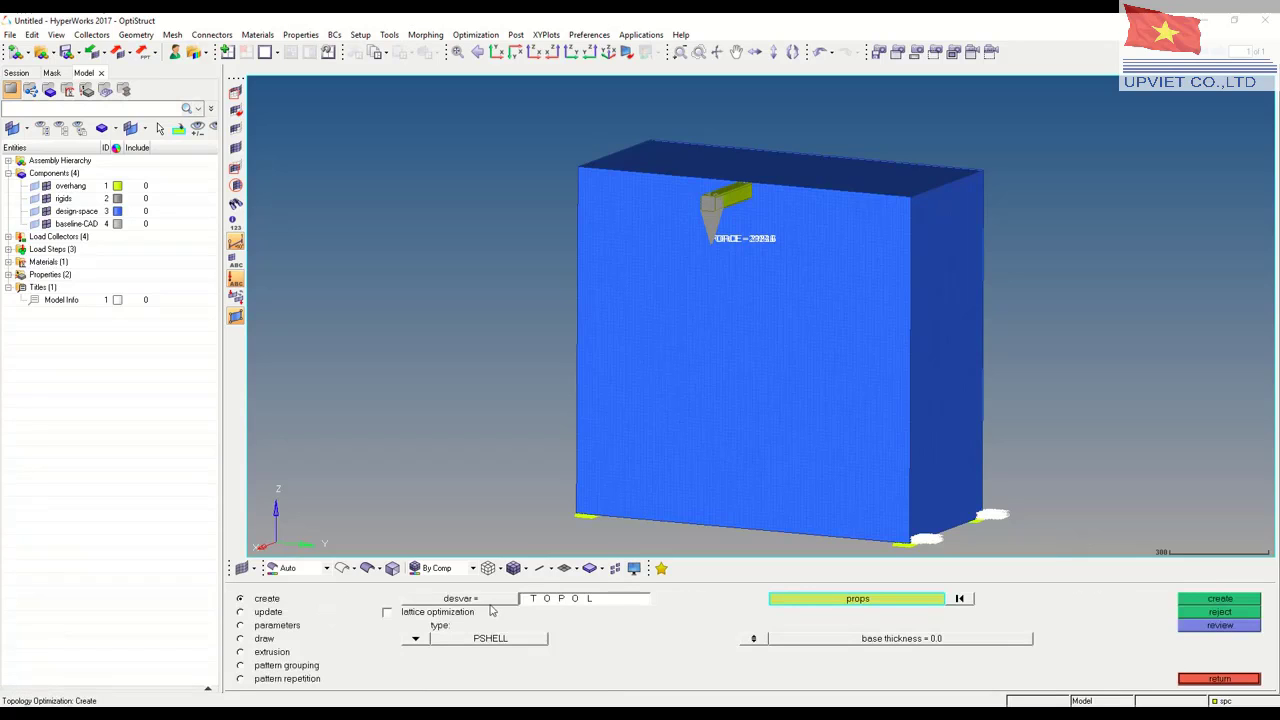
click(593, 603)
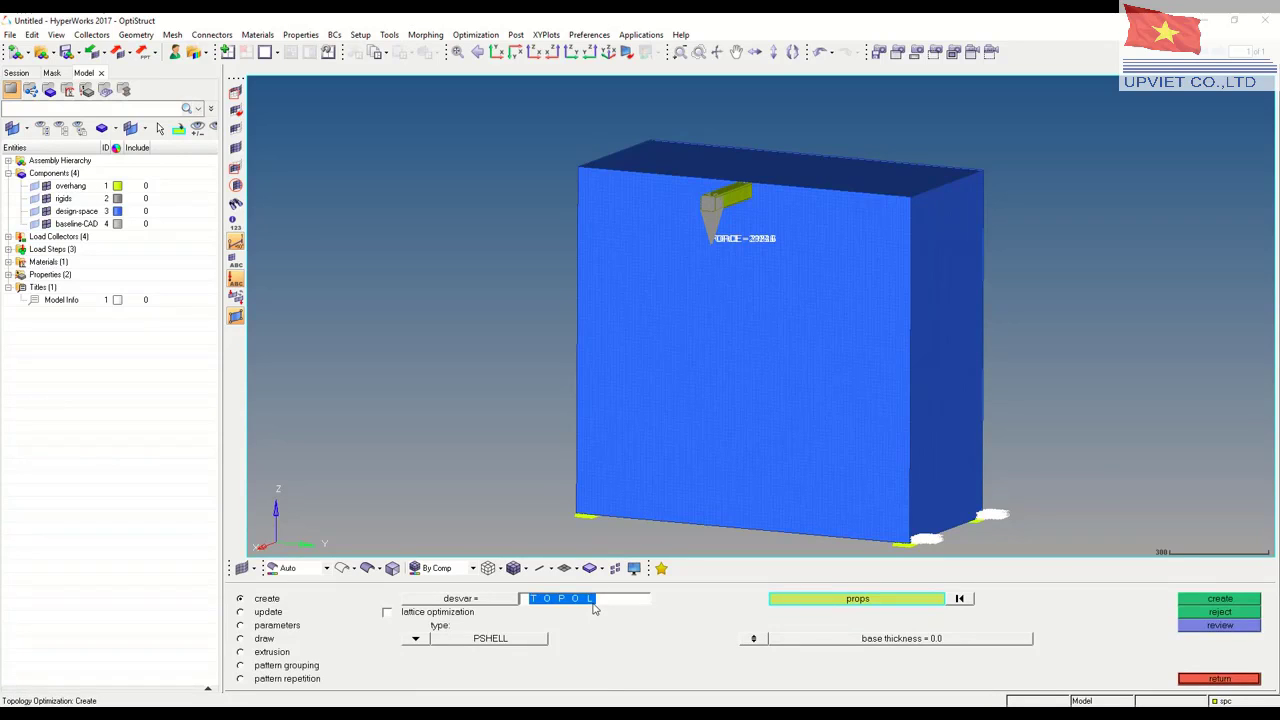
text(T)
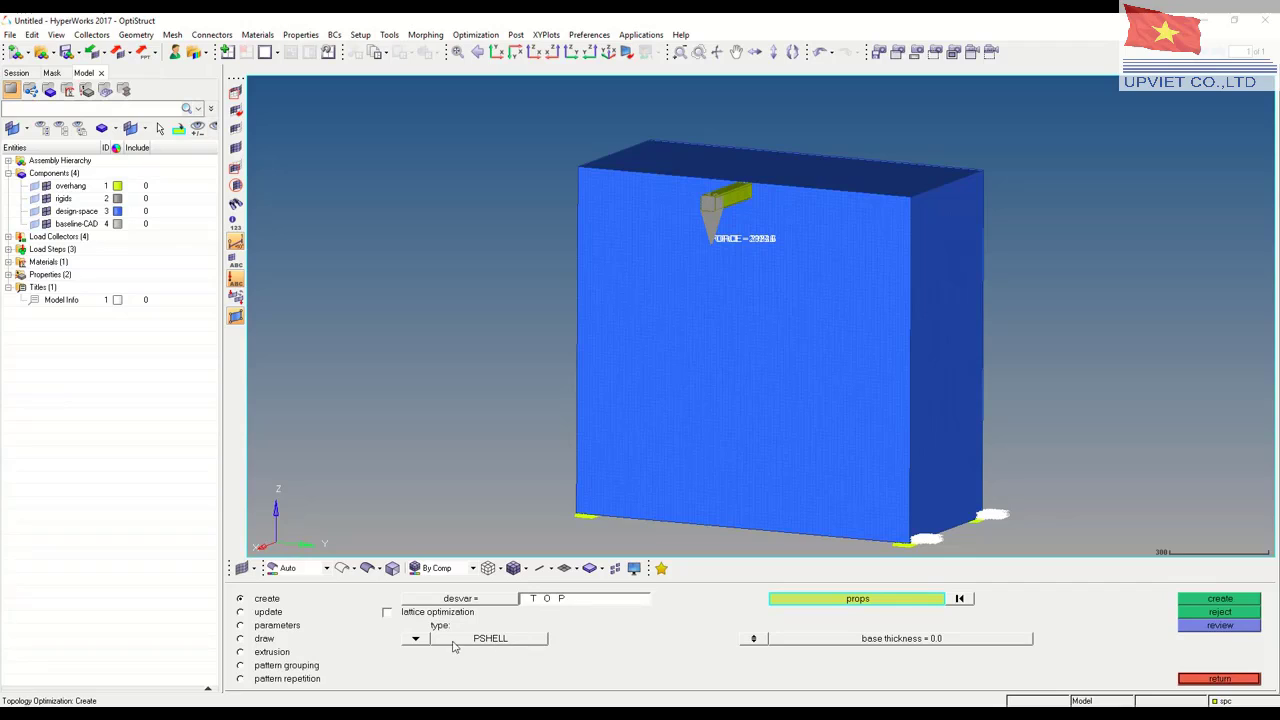
click(418, 641)
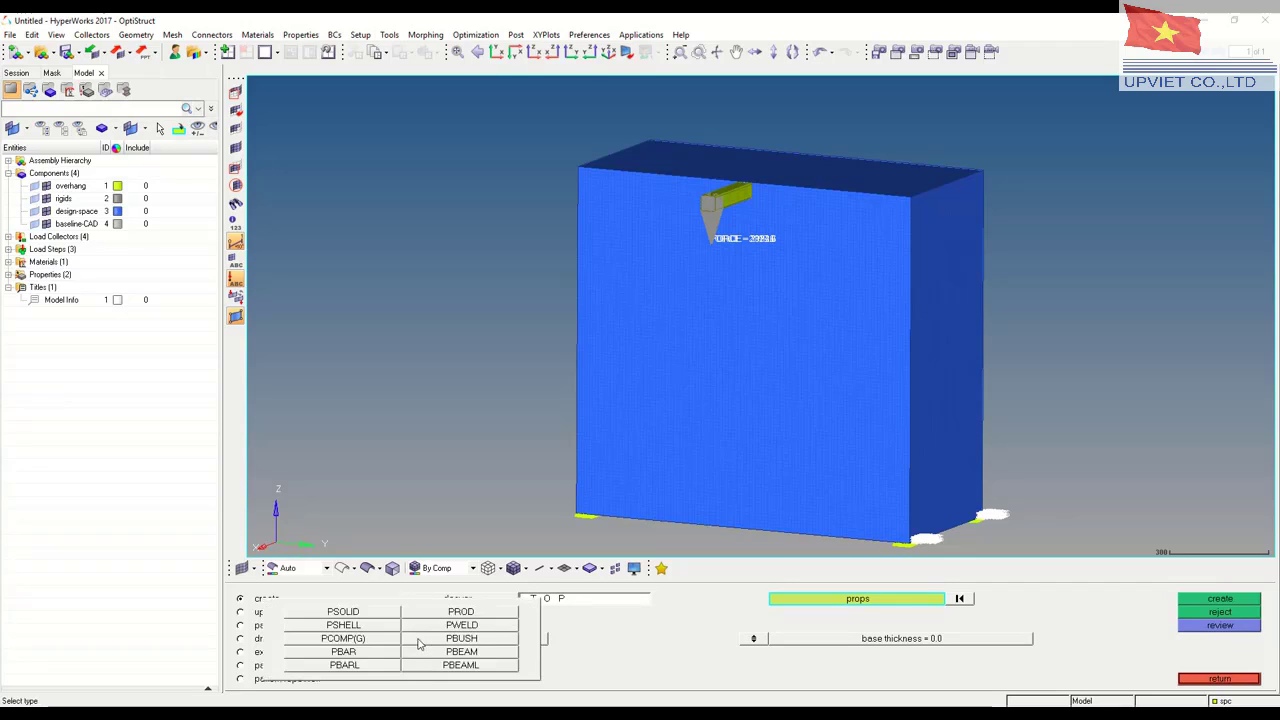
click(342, 613)
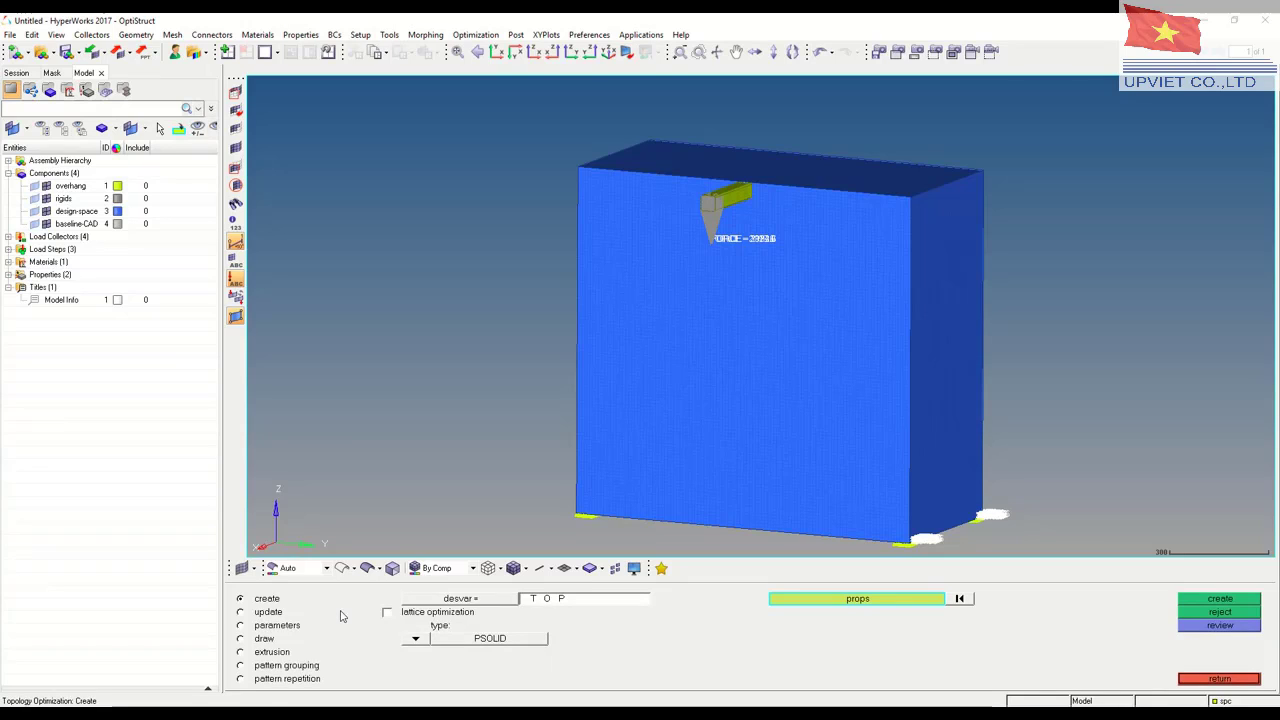
click(843, 600)
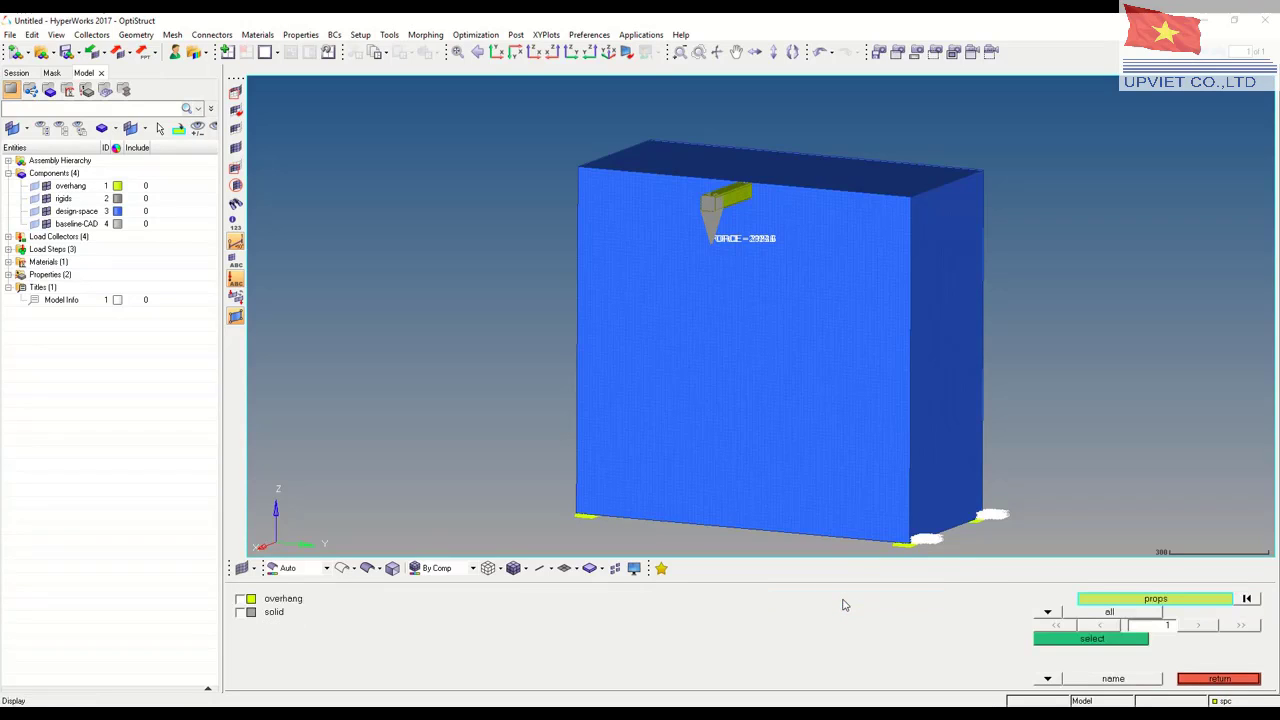
click(242, 614)
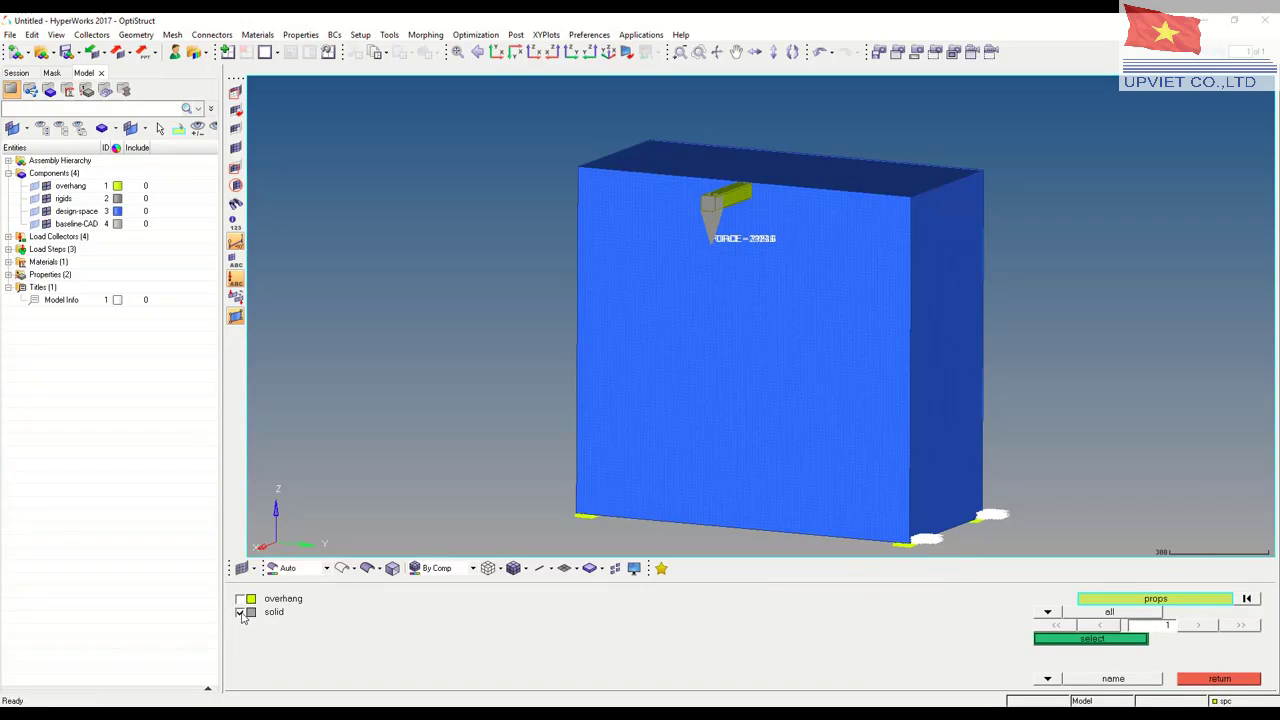
click(1092, 640)
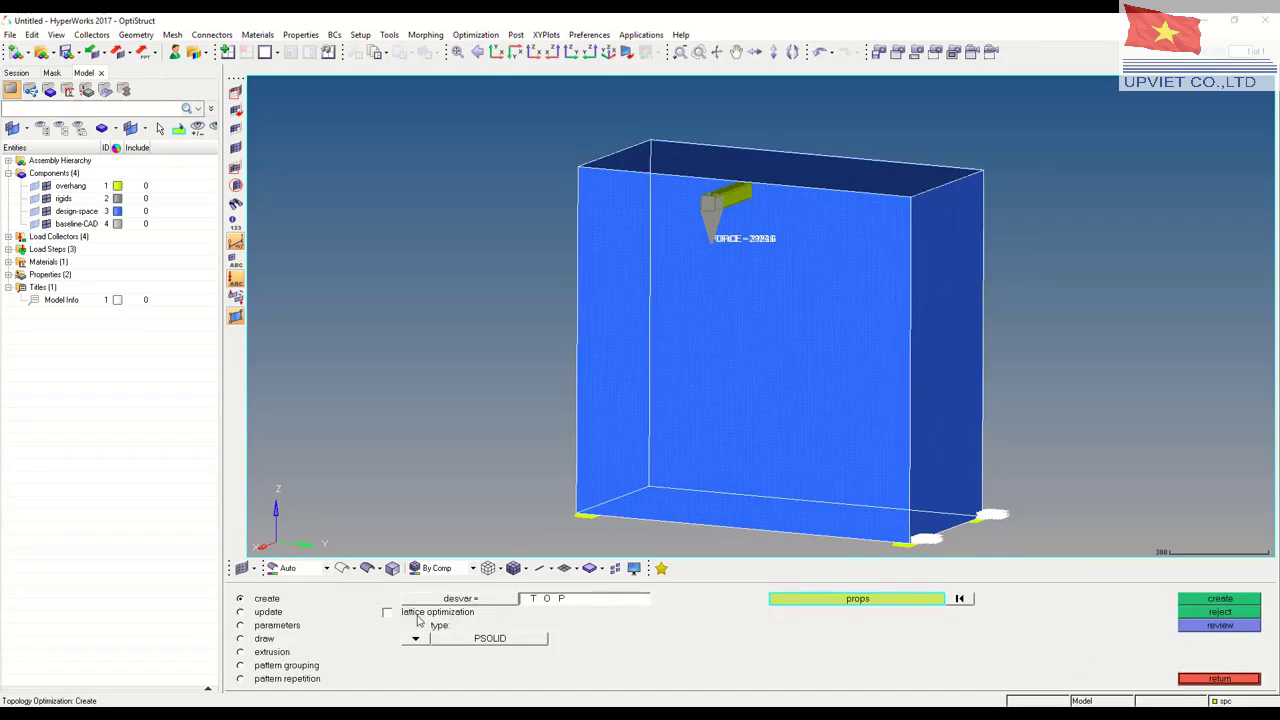
click(1228, 600)
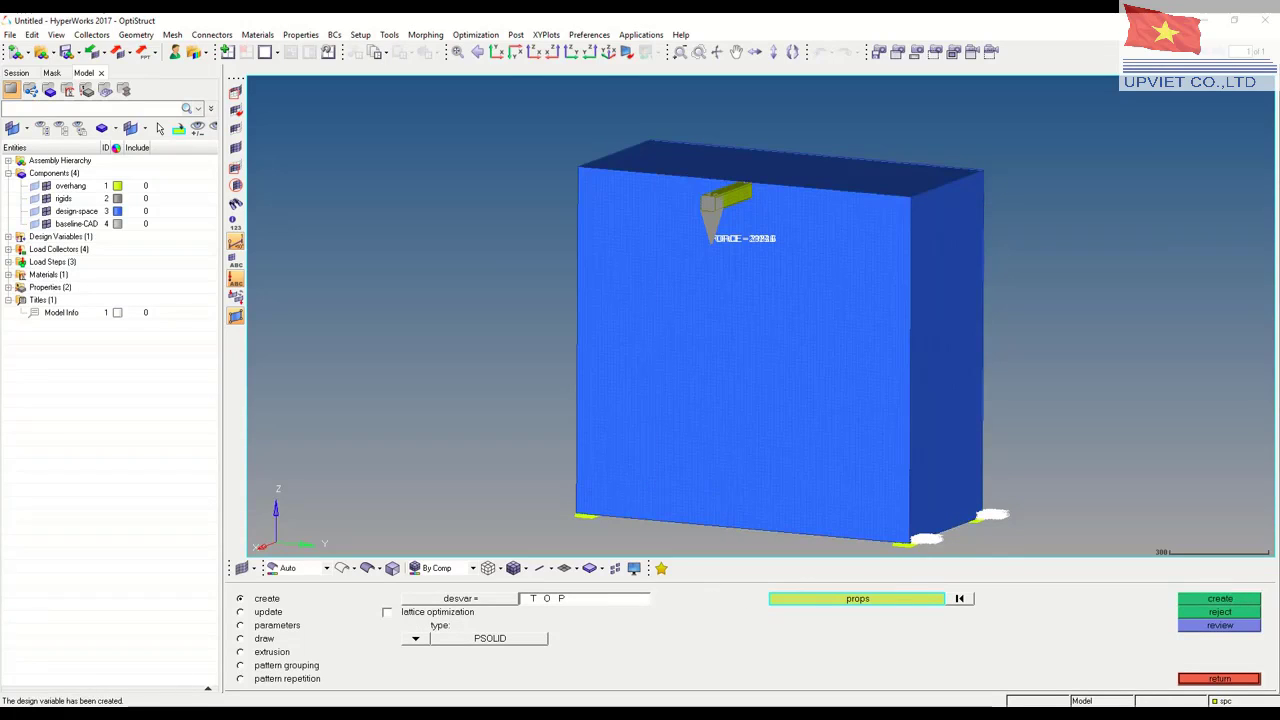
Update design variable TOP with a mindim of 60, maximum member size off and the stress constraint set to none
click(240, 625)
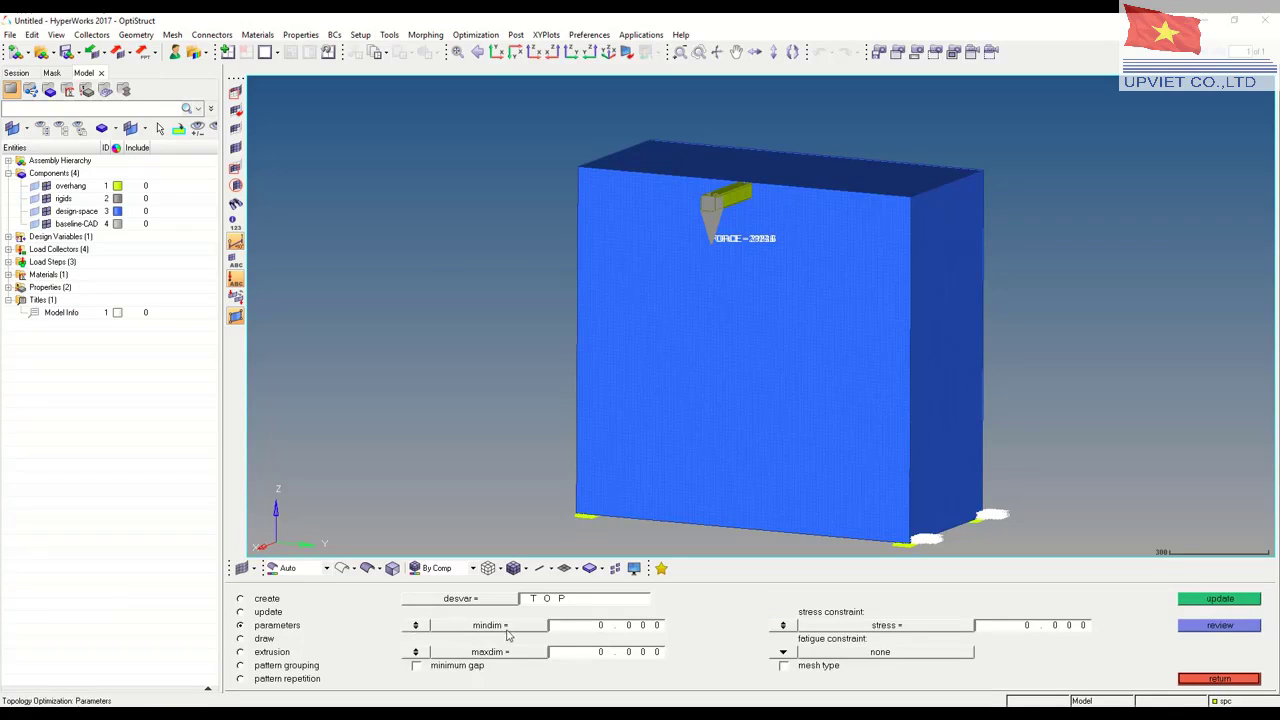
click(415, 652)
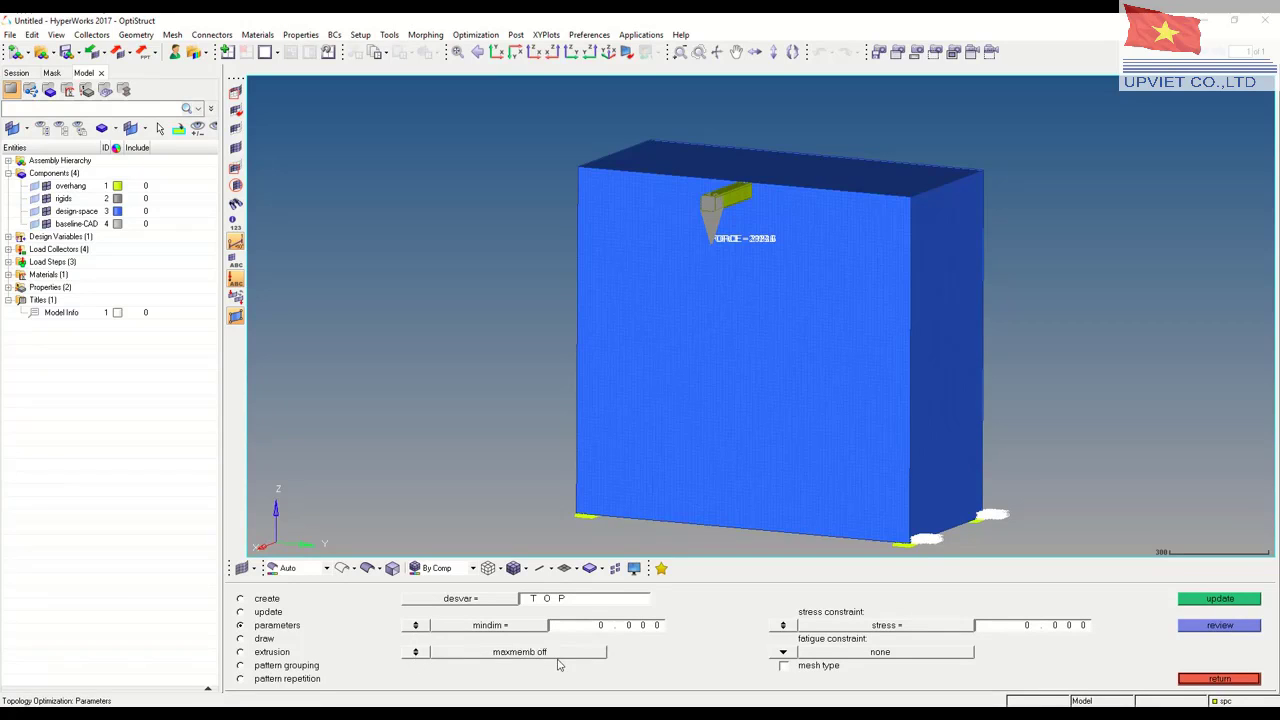
click(614, 627)
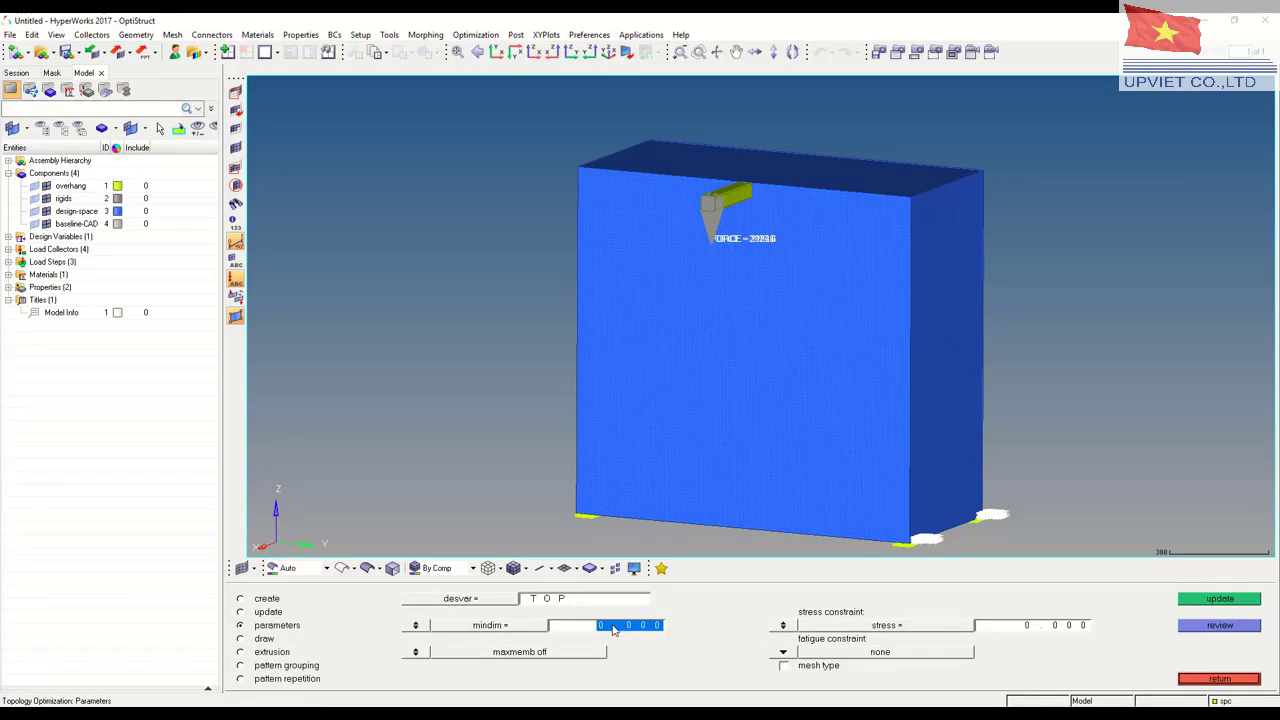
text(6)
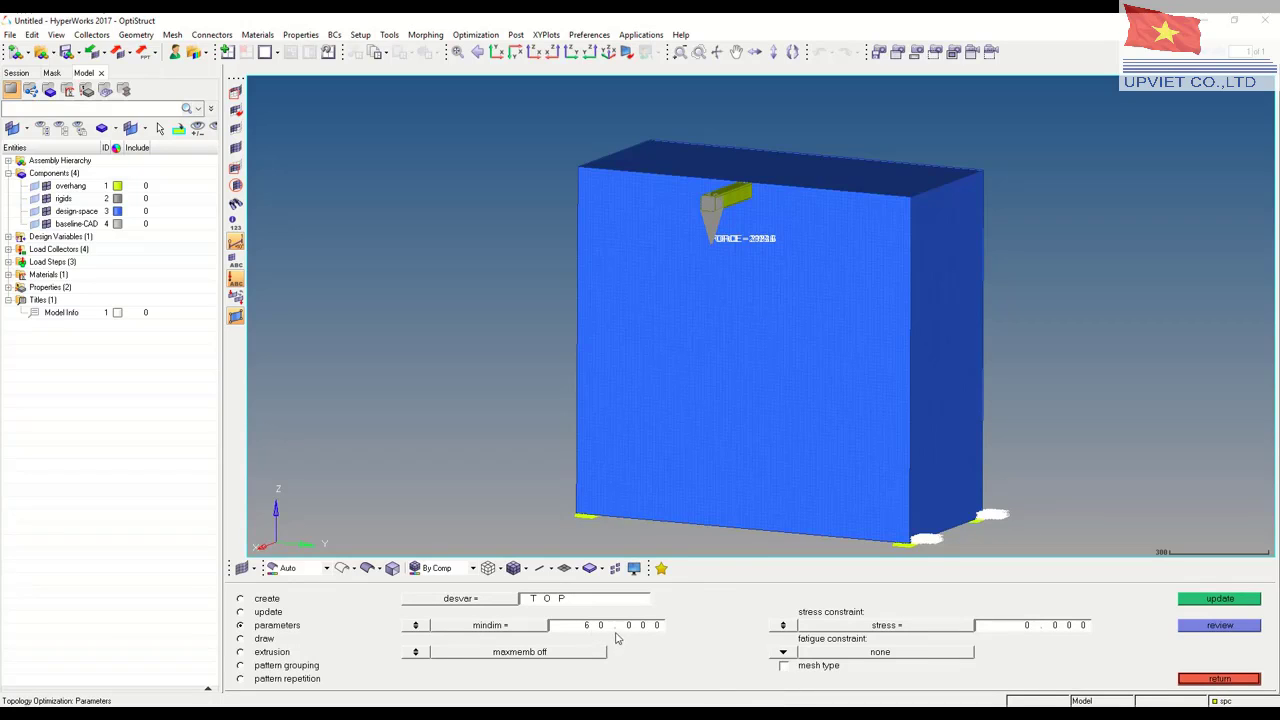
click(1218, 600)
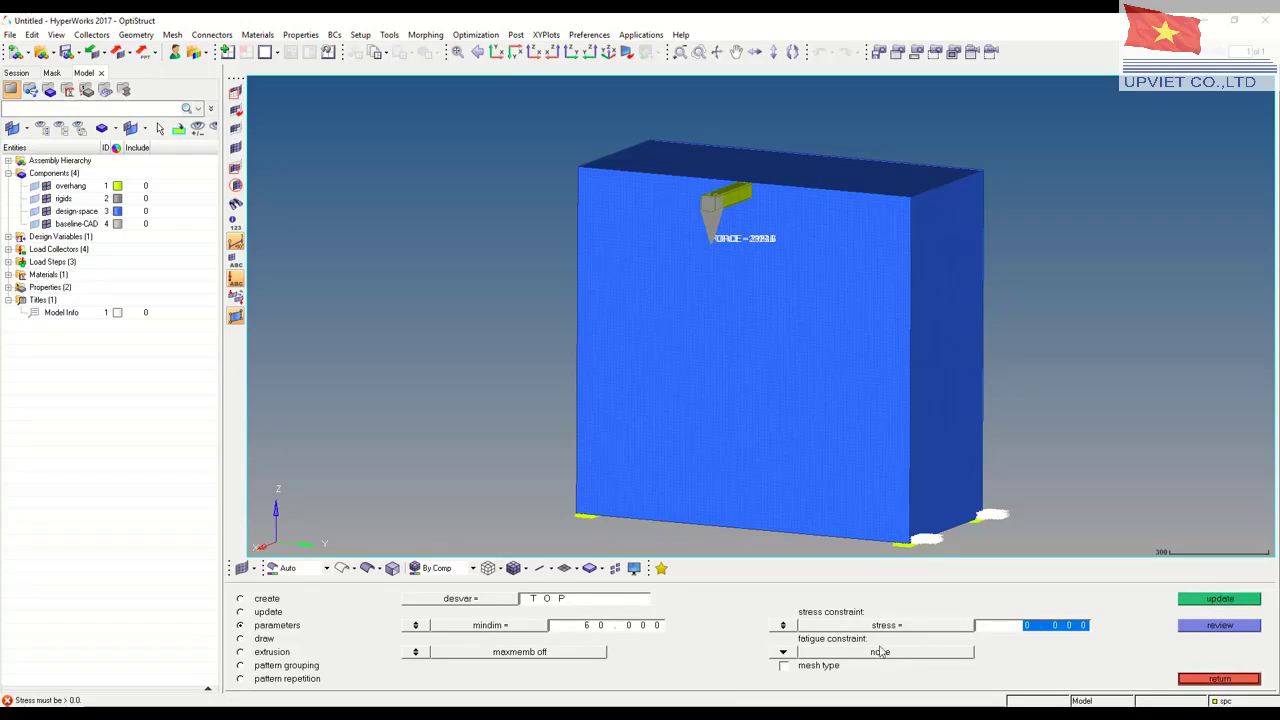
click(789, 626)
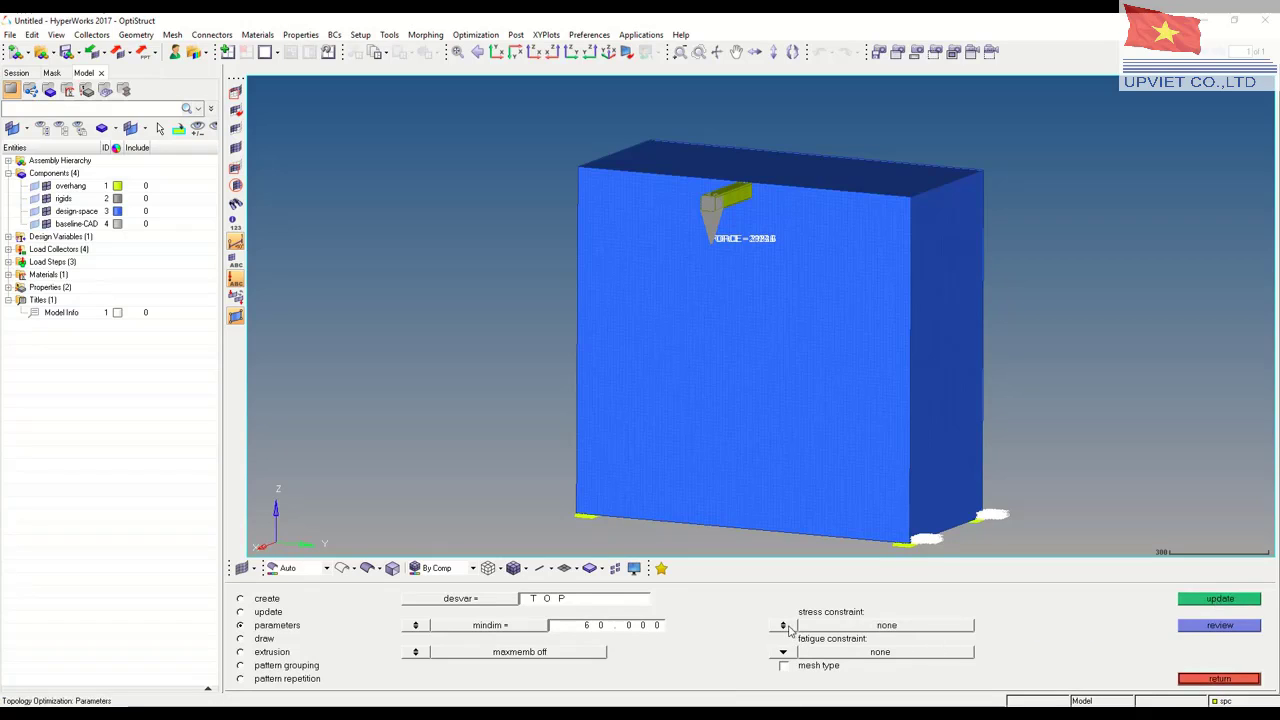
click(1221, 600)
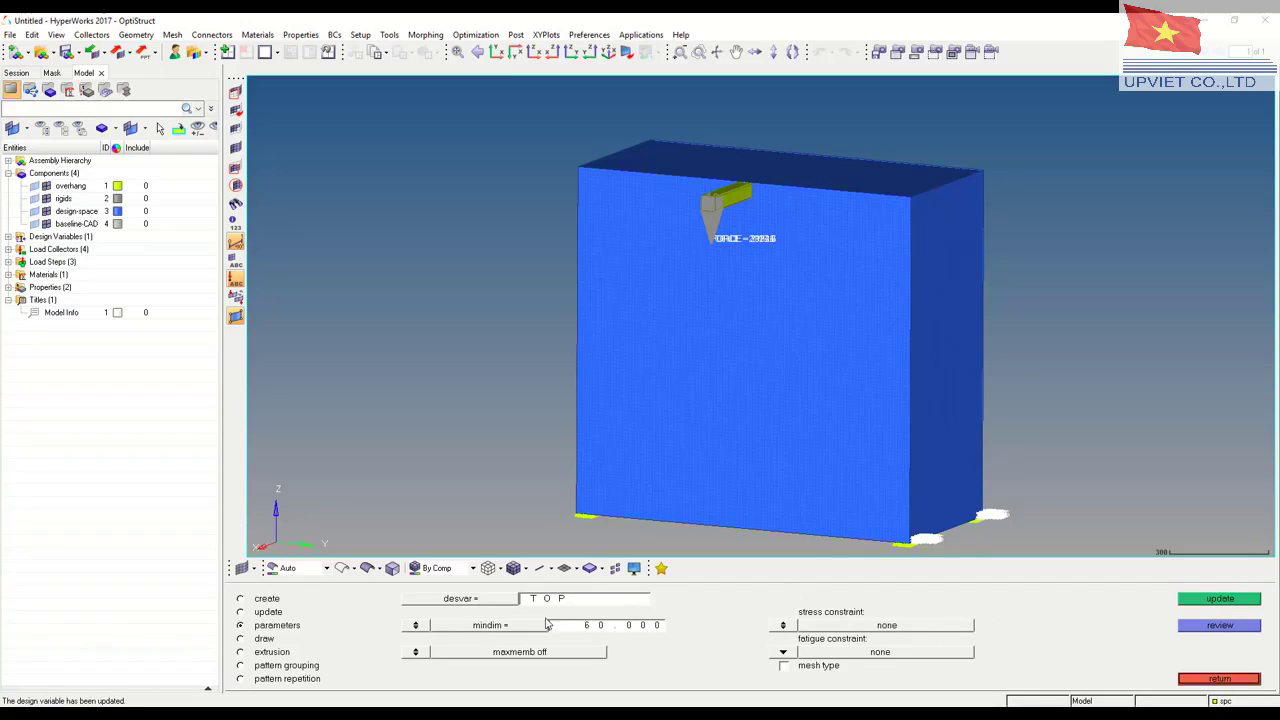
click(1221, 680)
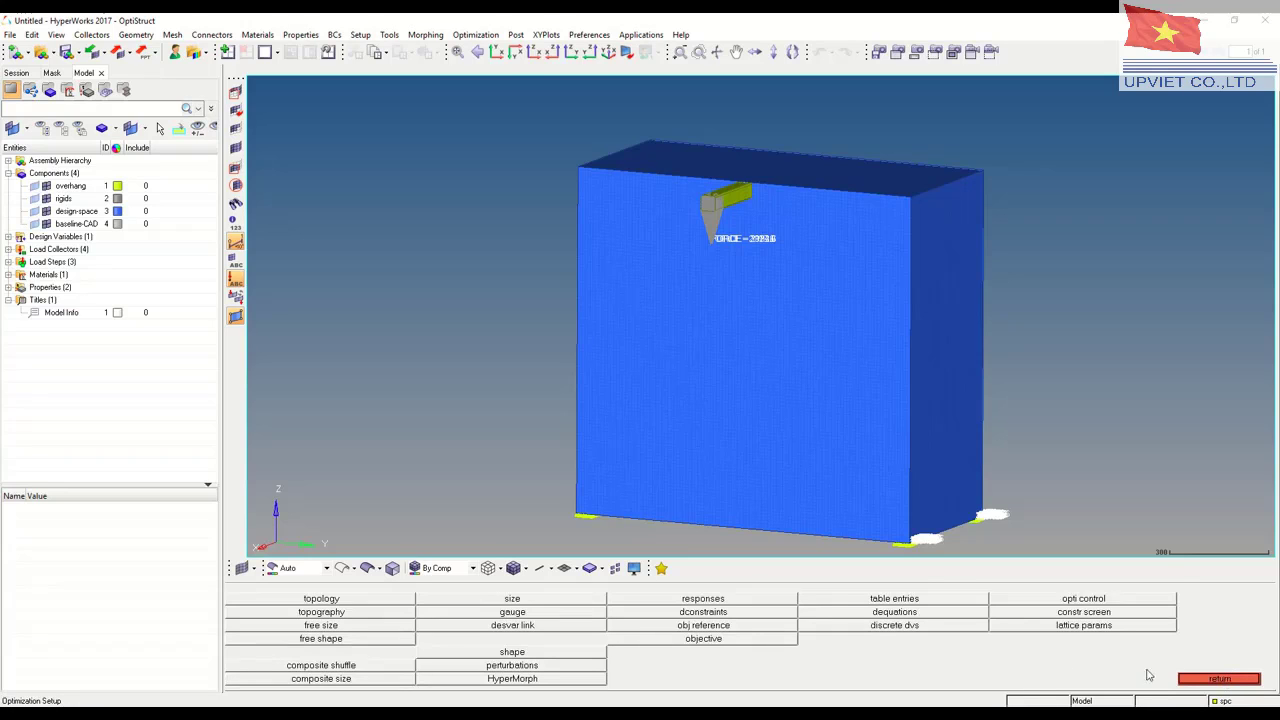
Create a mass response named MAss, summed over the solid property
click(689, 600)
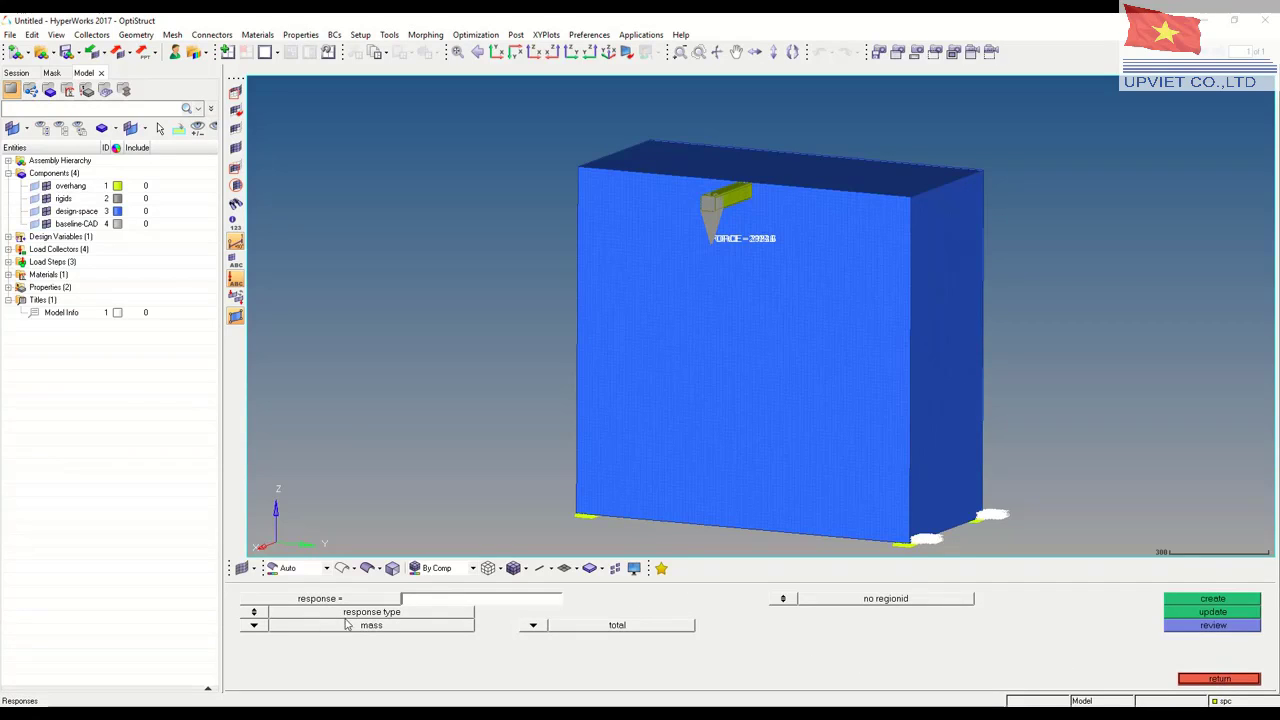
click(257, 632)
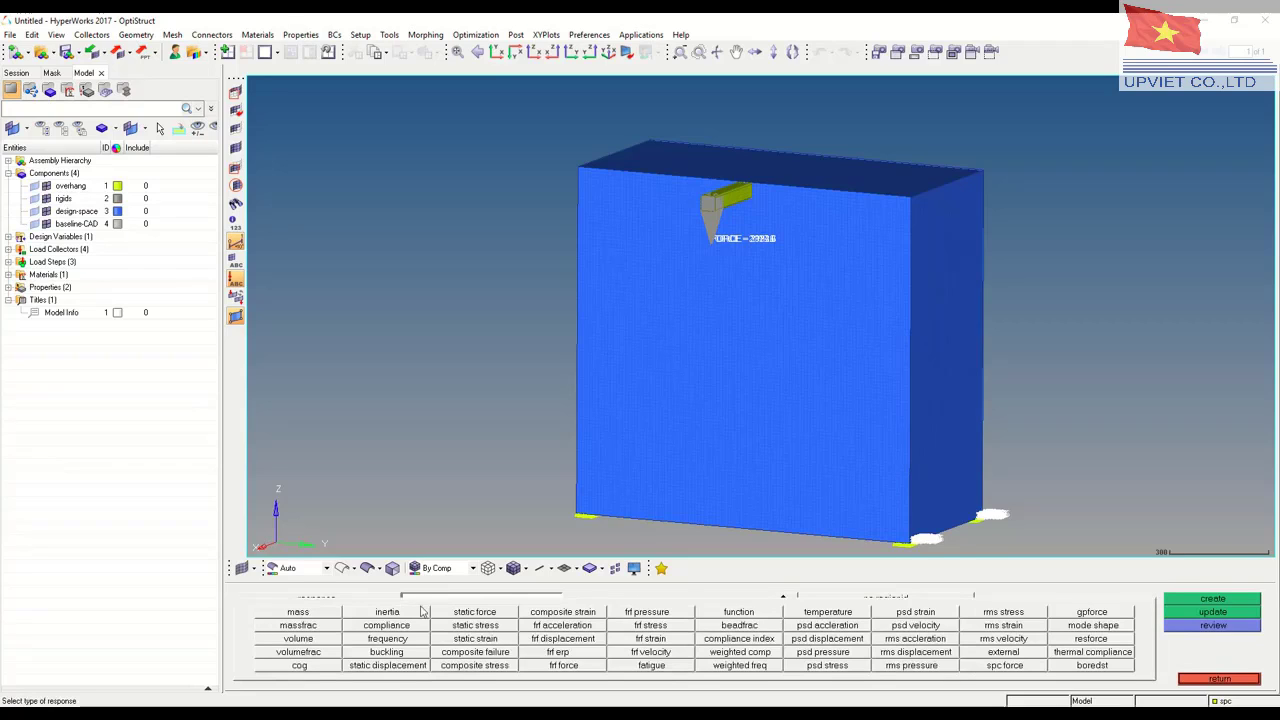
click(297, 613)
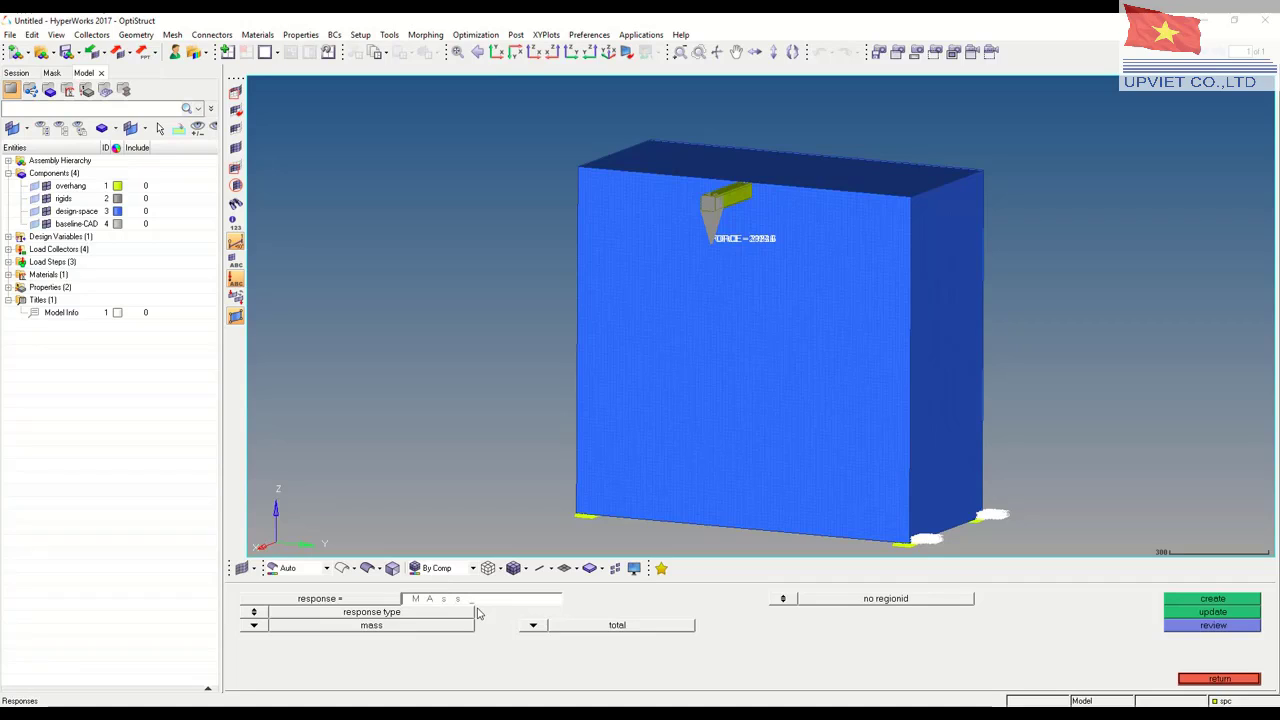
click(541, 628)
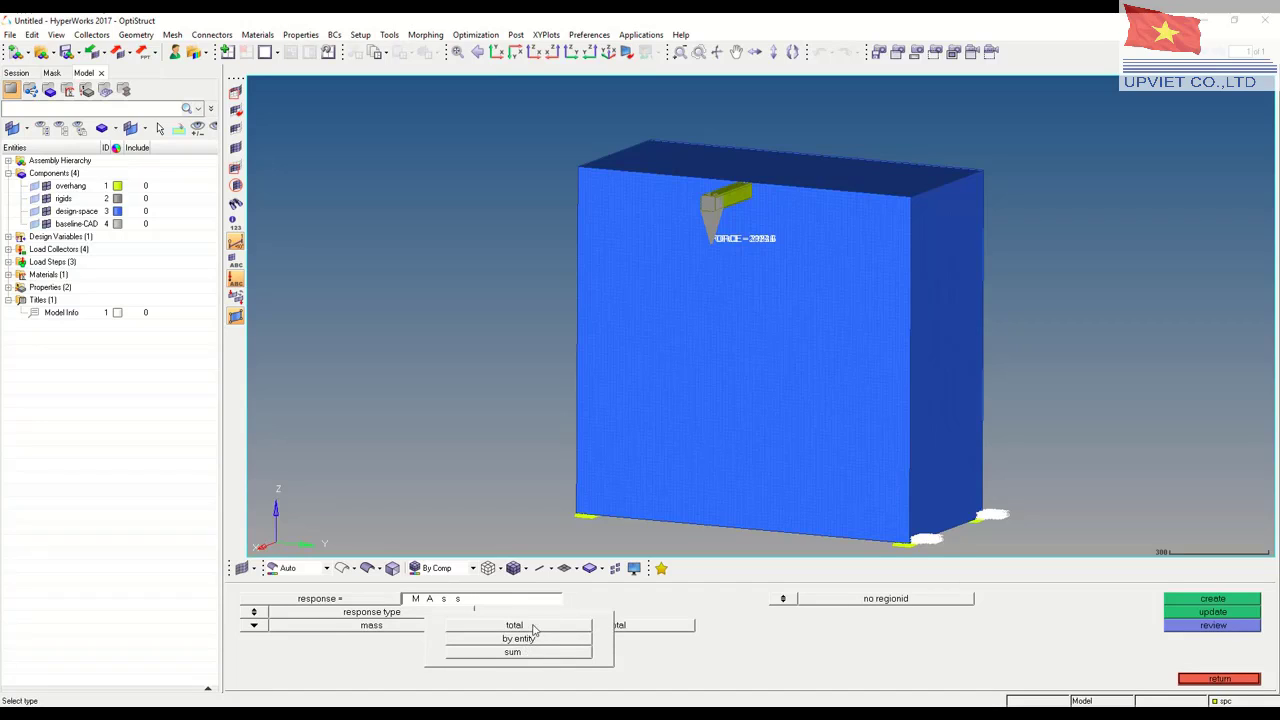
click(535, 629)
click(538, 630)
click(514, 653)
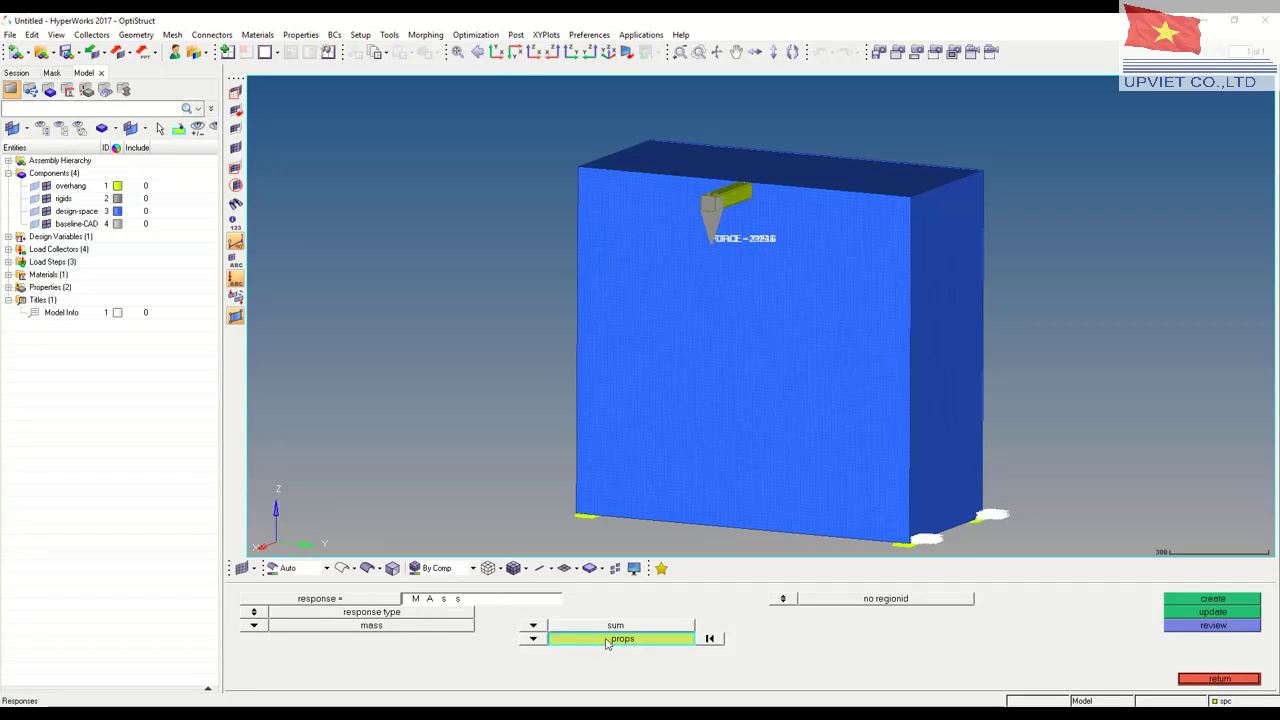
click(606, 640)
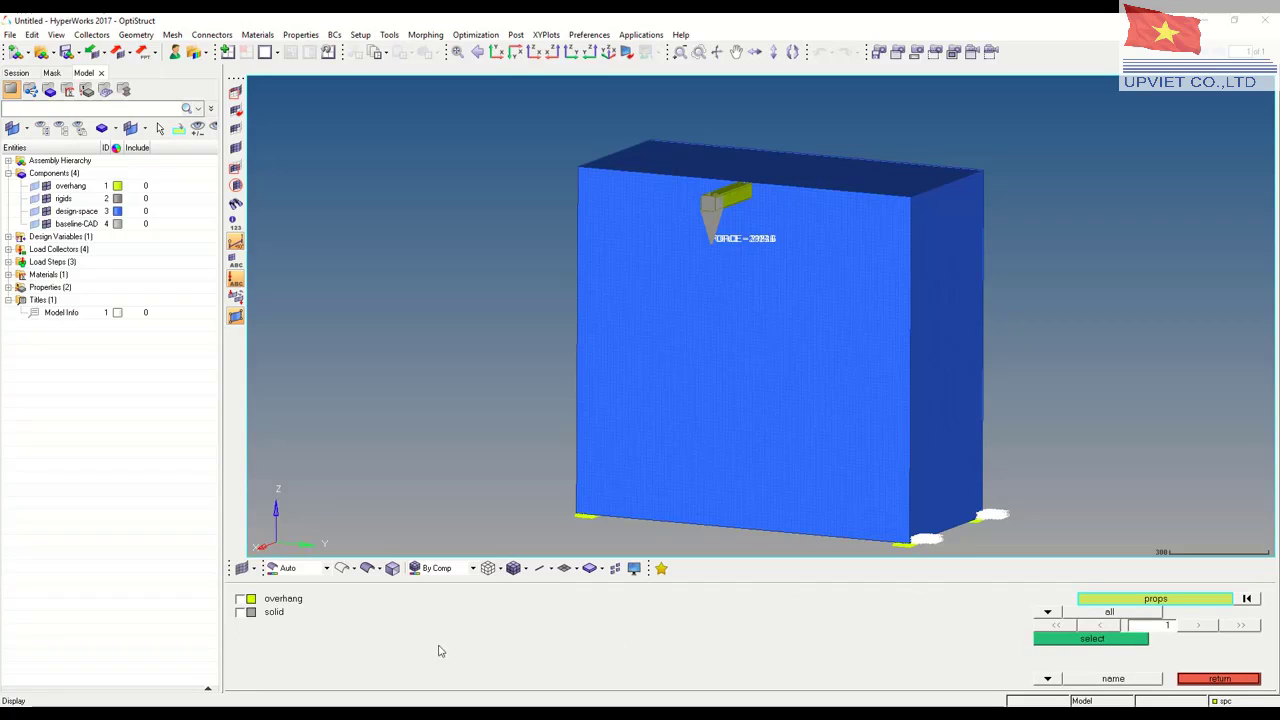
click(240, 612)
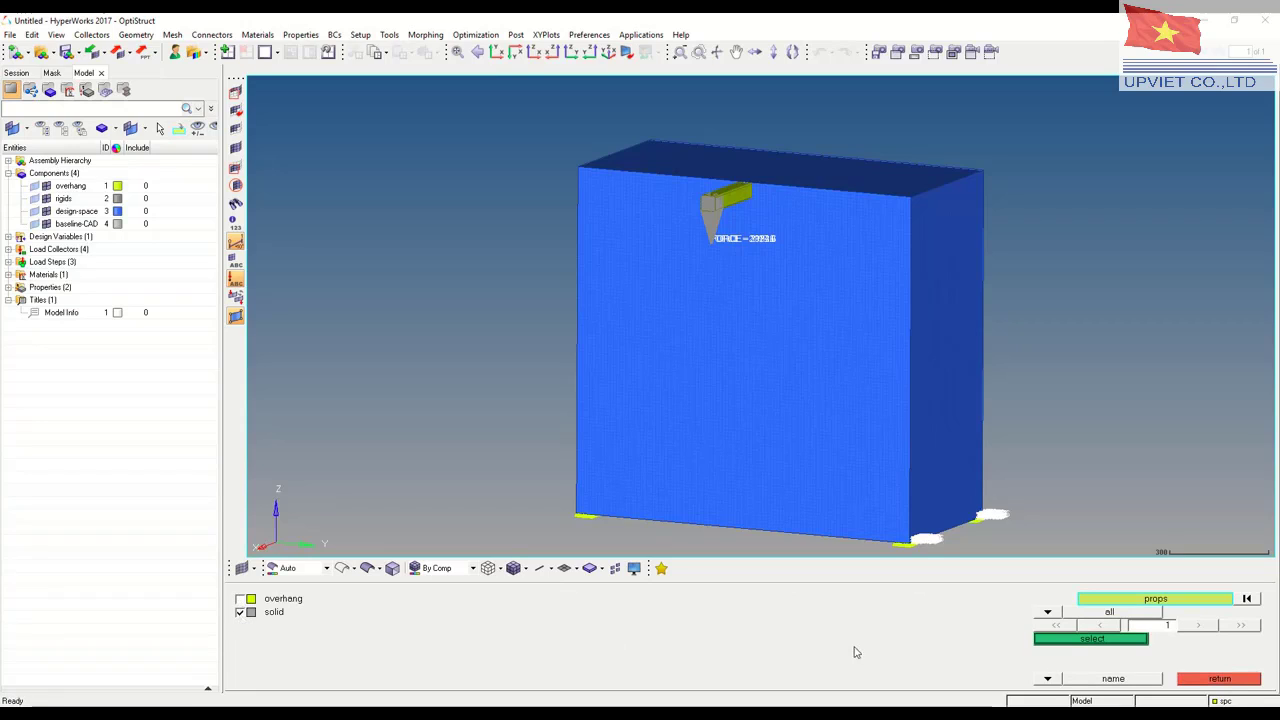
click(1077, 640)
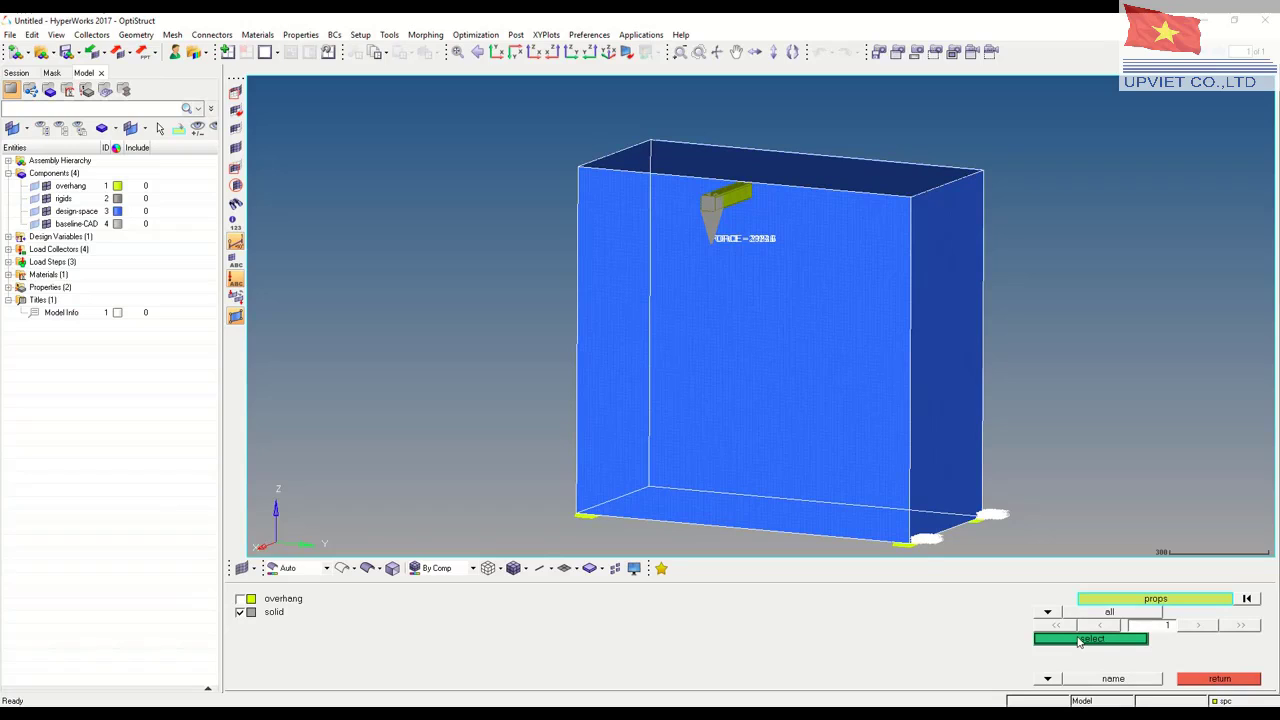
click(1080, 641)
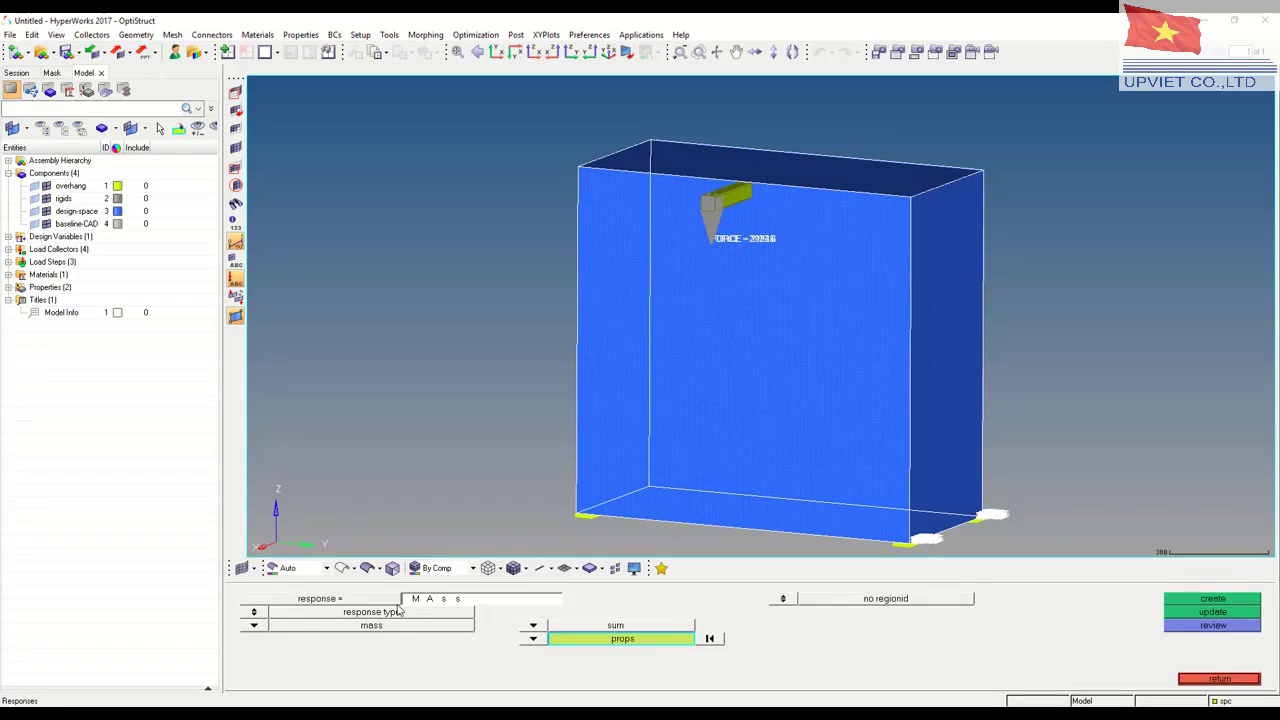
click(1210, 599)
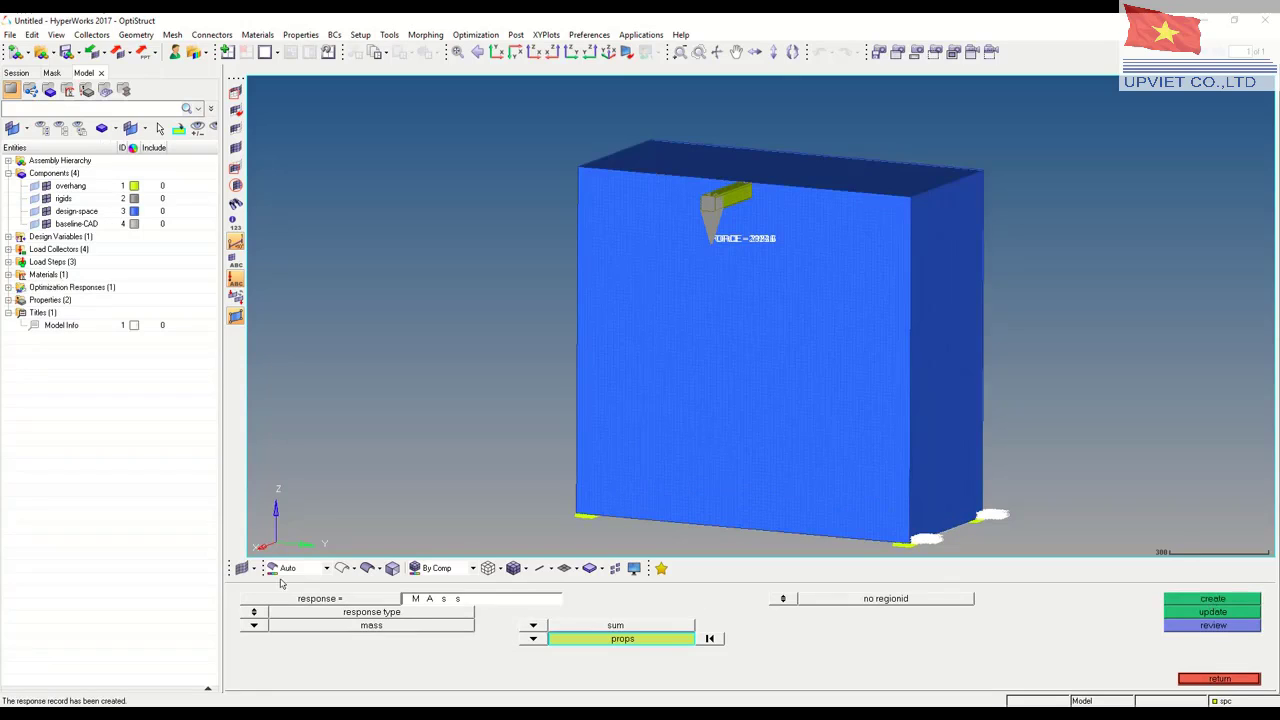
Create a static displacement response named disp at the loaded node at the tip of the rigids
click(501, 600)
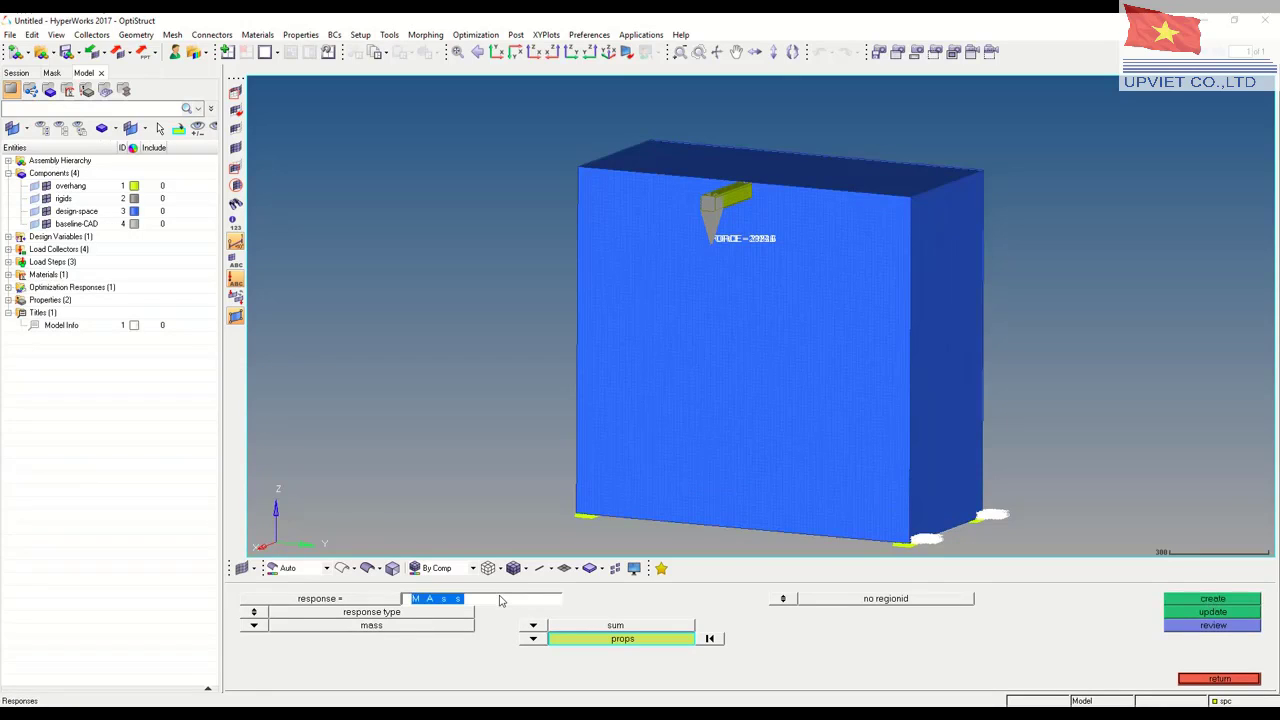
text(disp)
click(254, 626)
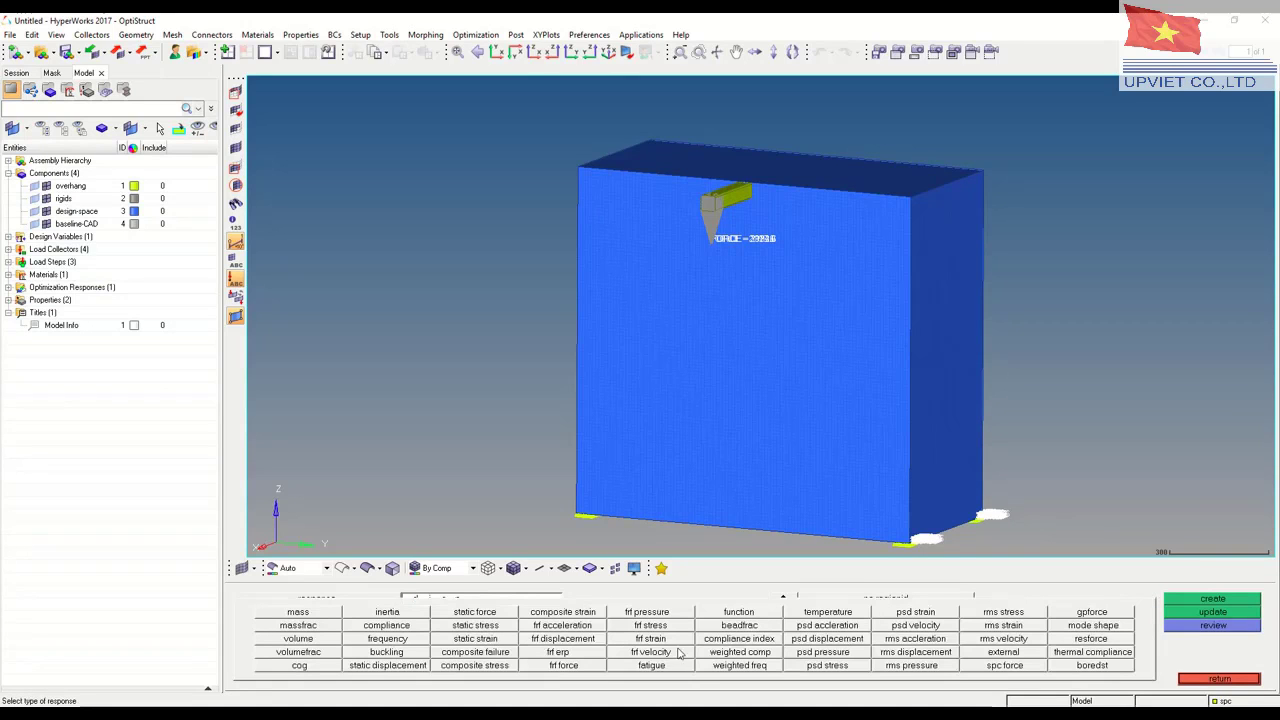
click(418, 667)
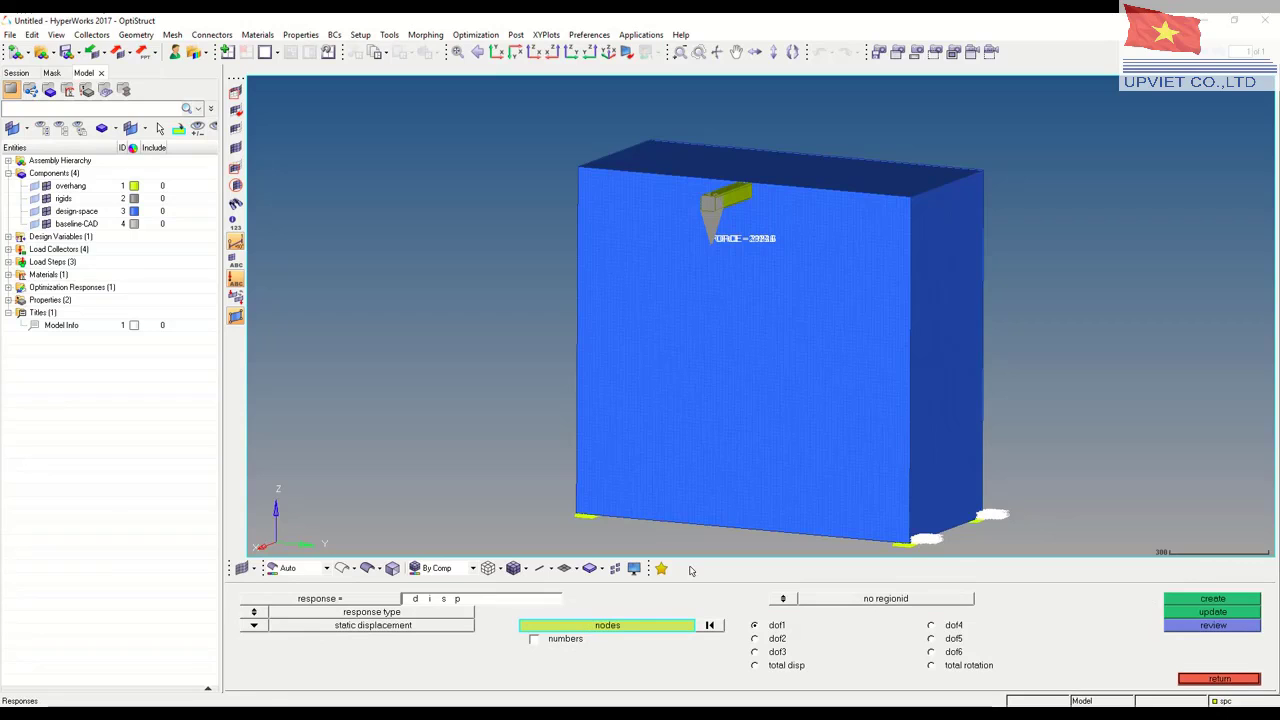
ctrl+drag(797, 315, 657, 325)
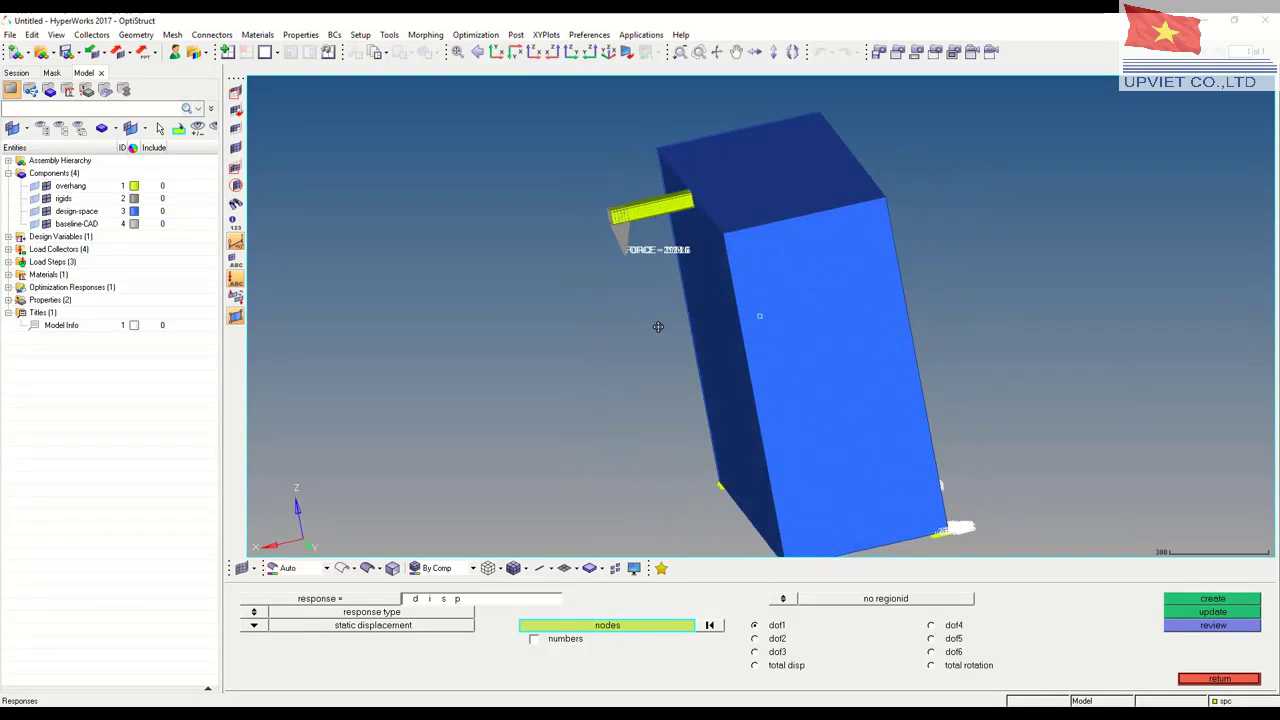
ctrl+middle_drag(615, 247, 645, 278)
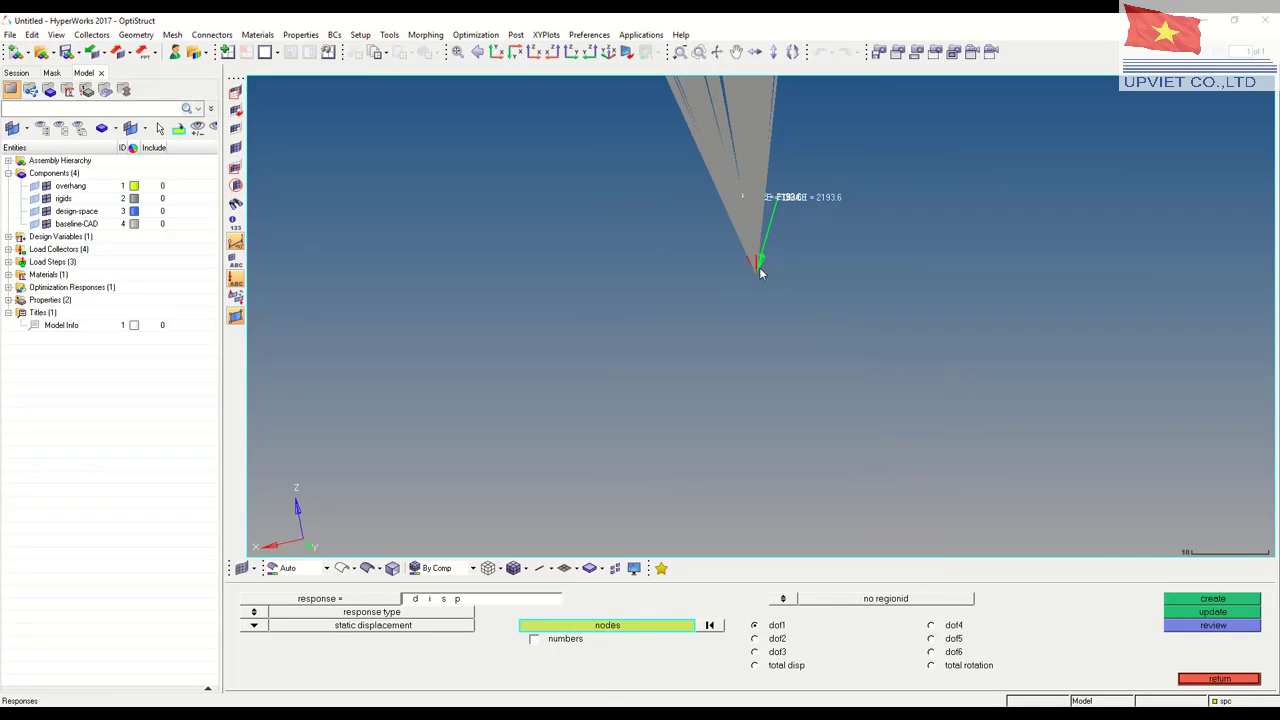
click(755, 272)
click(1212, 603)
click(1219, 679)
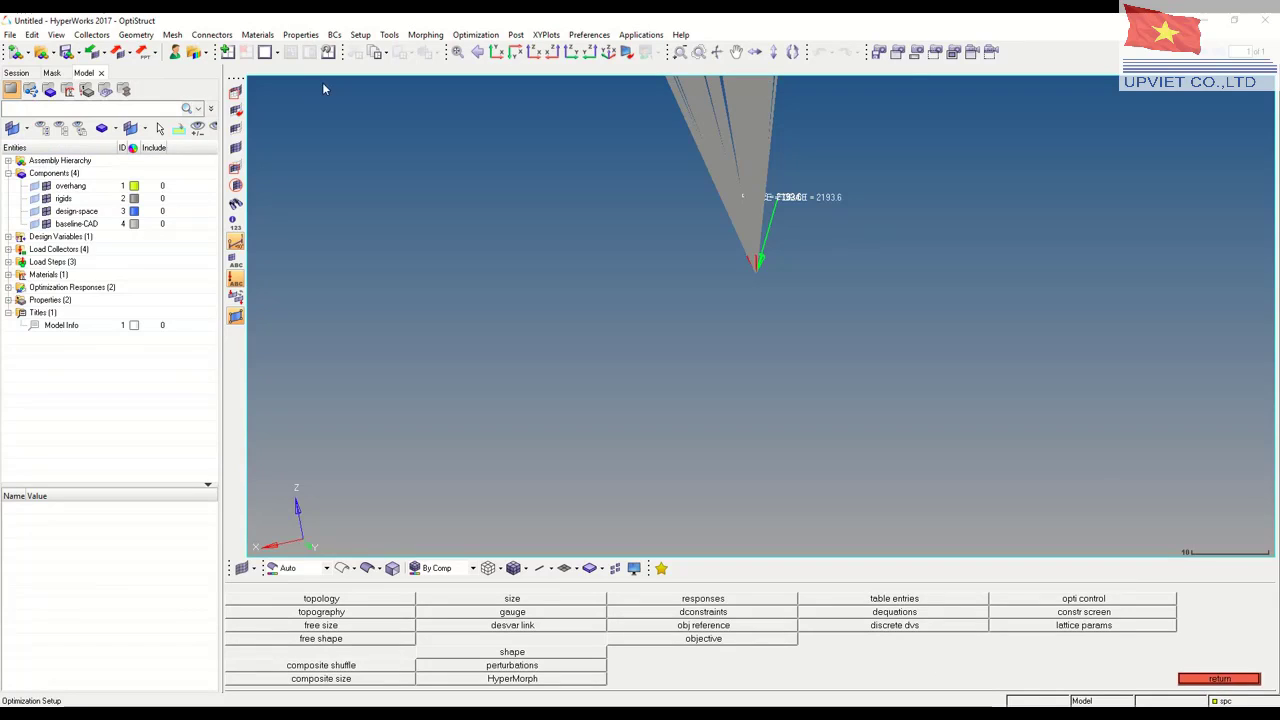
Define constraint cs1 on response disp with an upper bound of 5 for load step 2g-Z
click(457, 52)
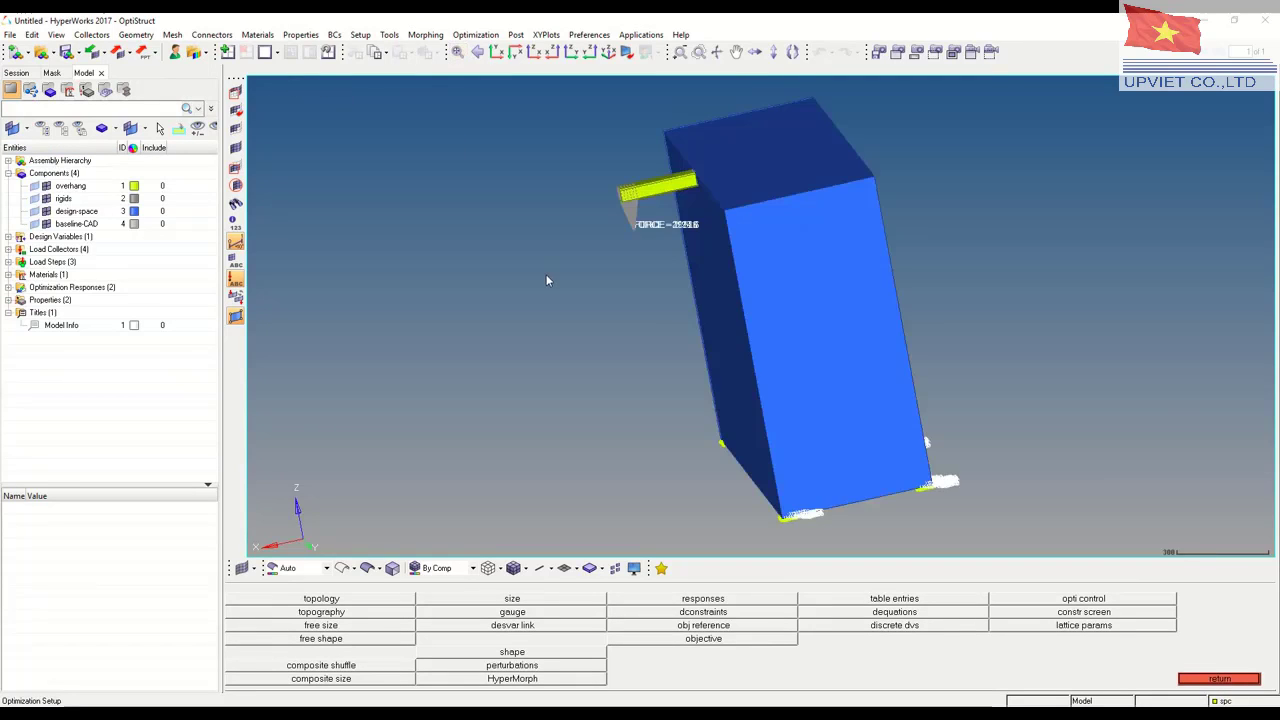
ctrl+drag(702, 315, 717, 334)
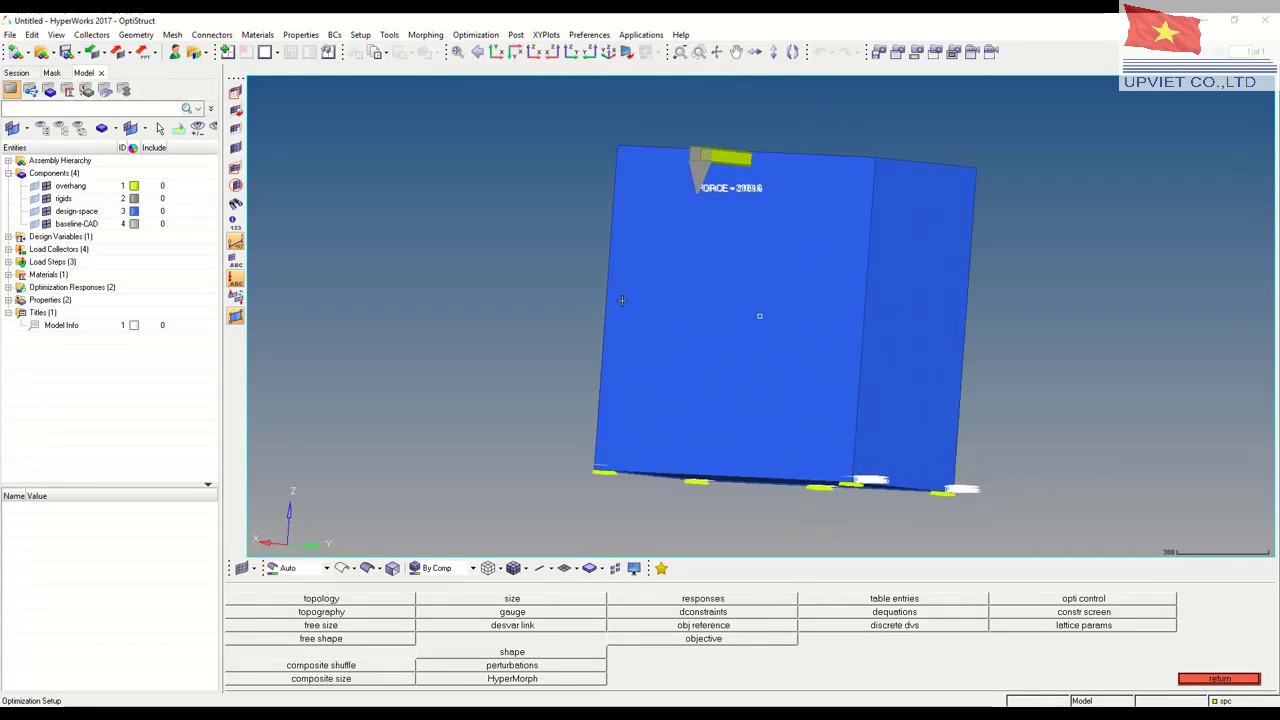
ctrl+drag(621, 300, 725, 486)
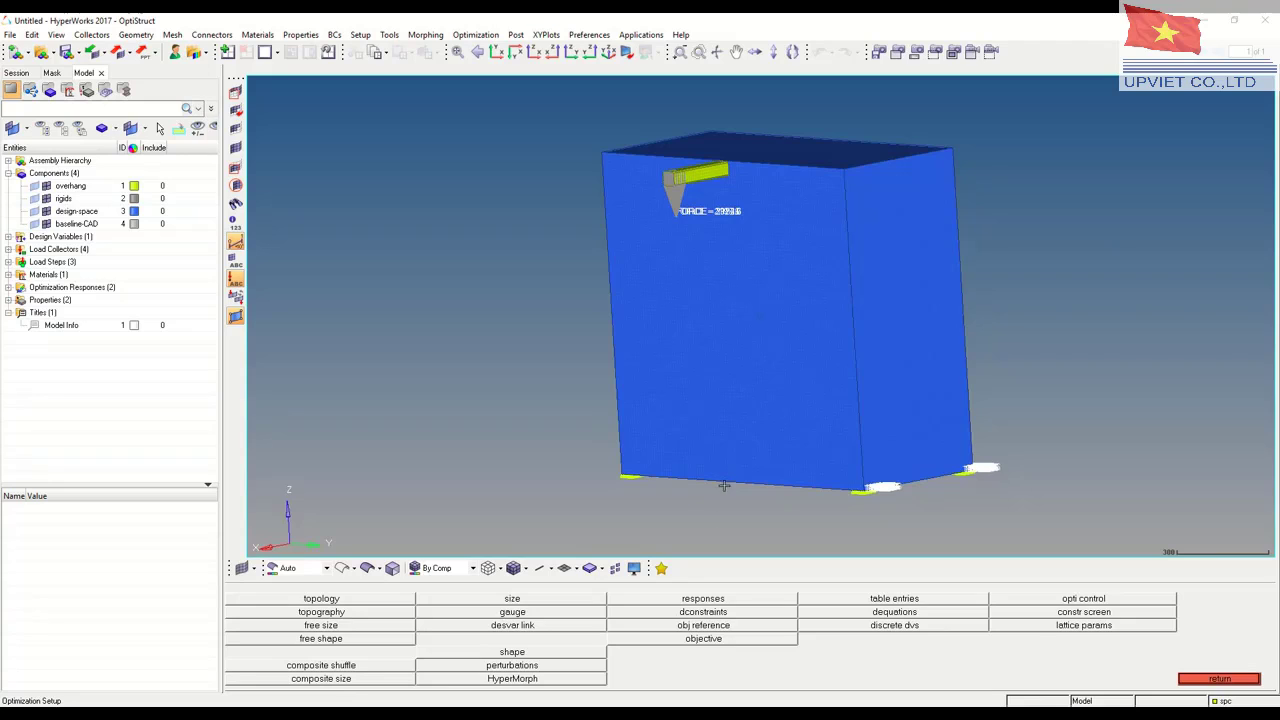
click(704, 613)
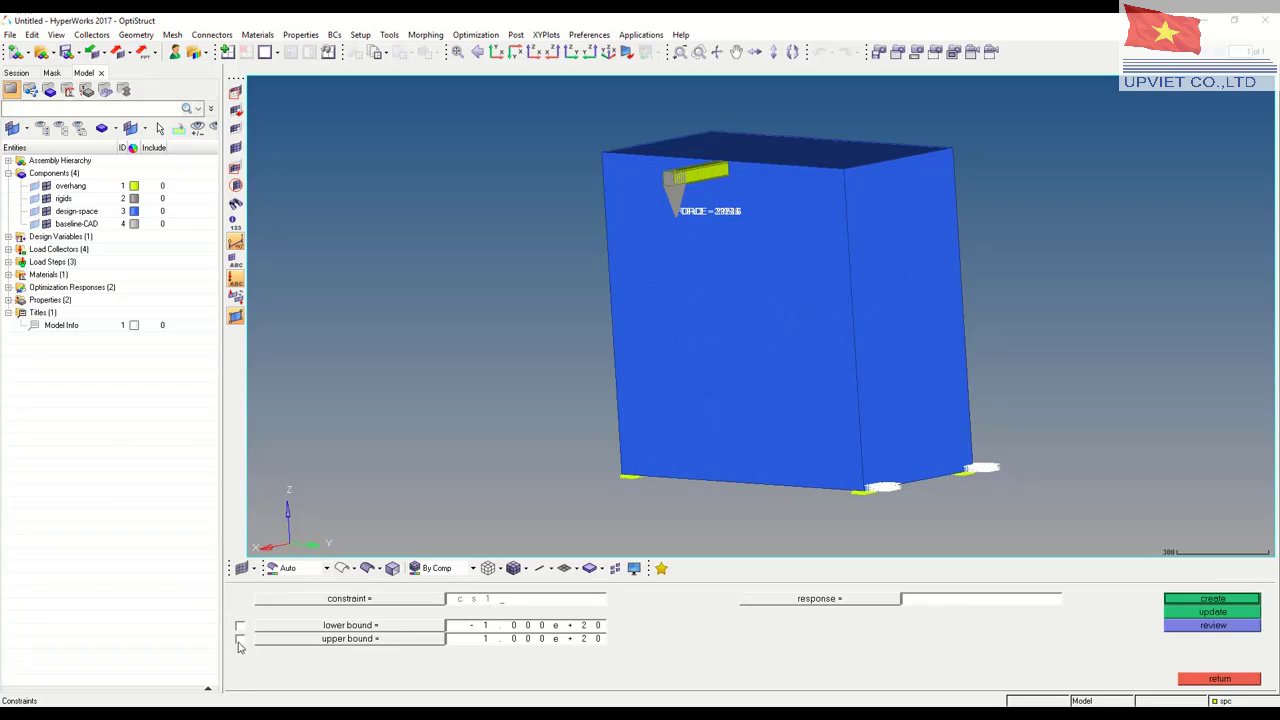
click(496, 640)
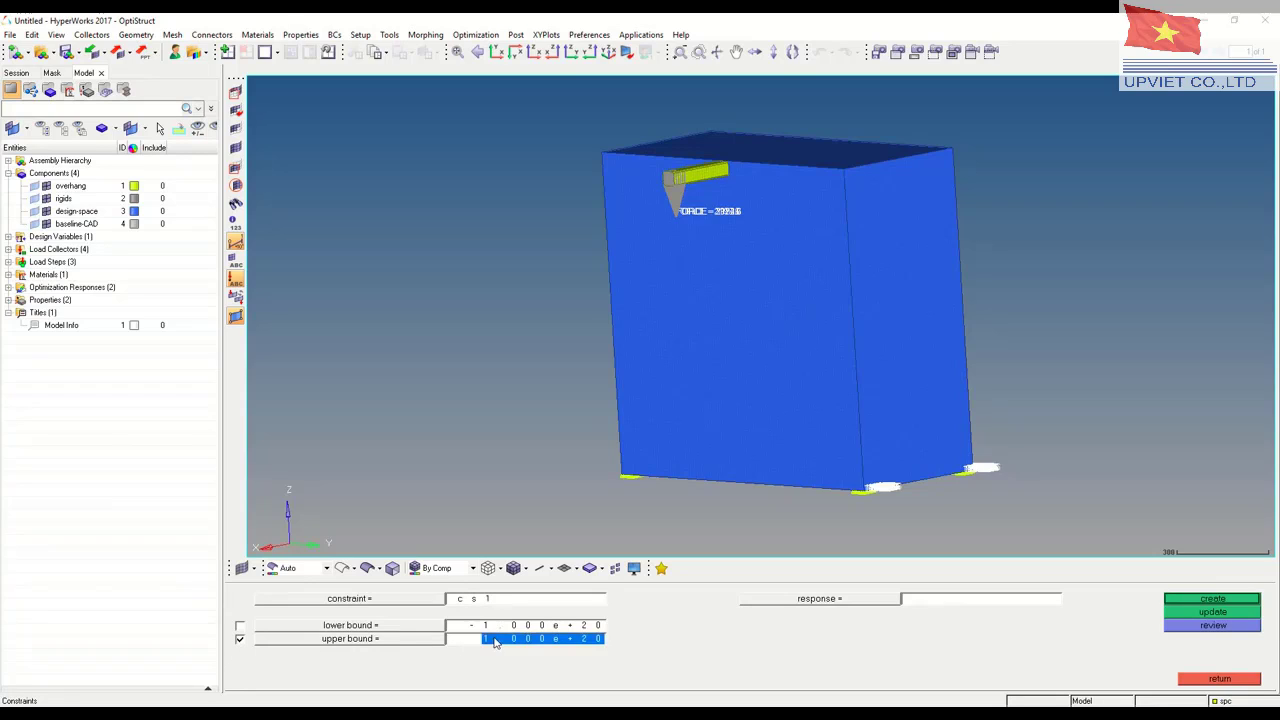
text(5)
key(Return)
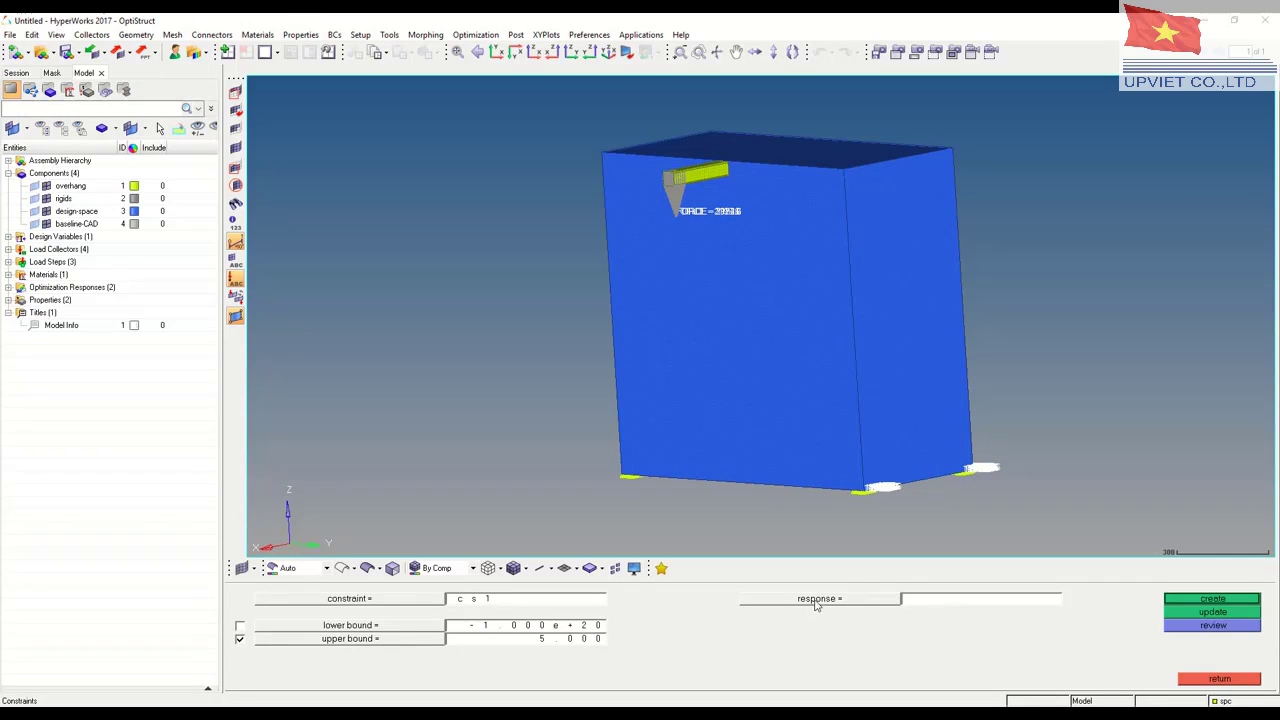
click(816, 600)
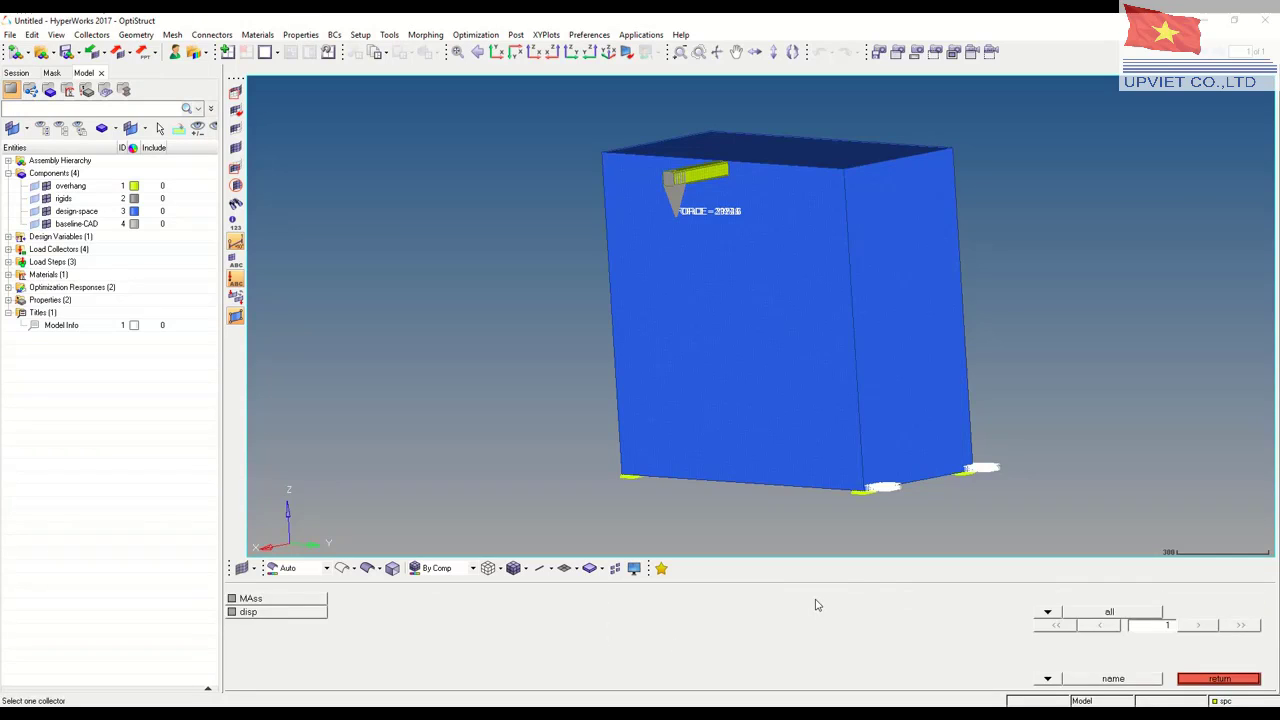
click(250, 613)
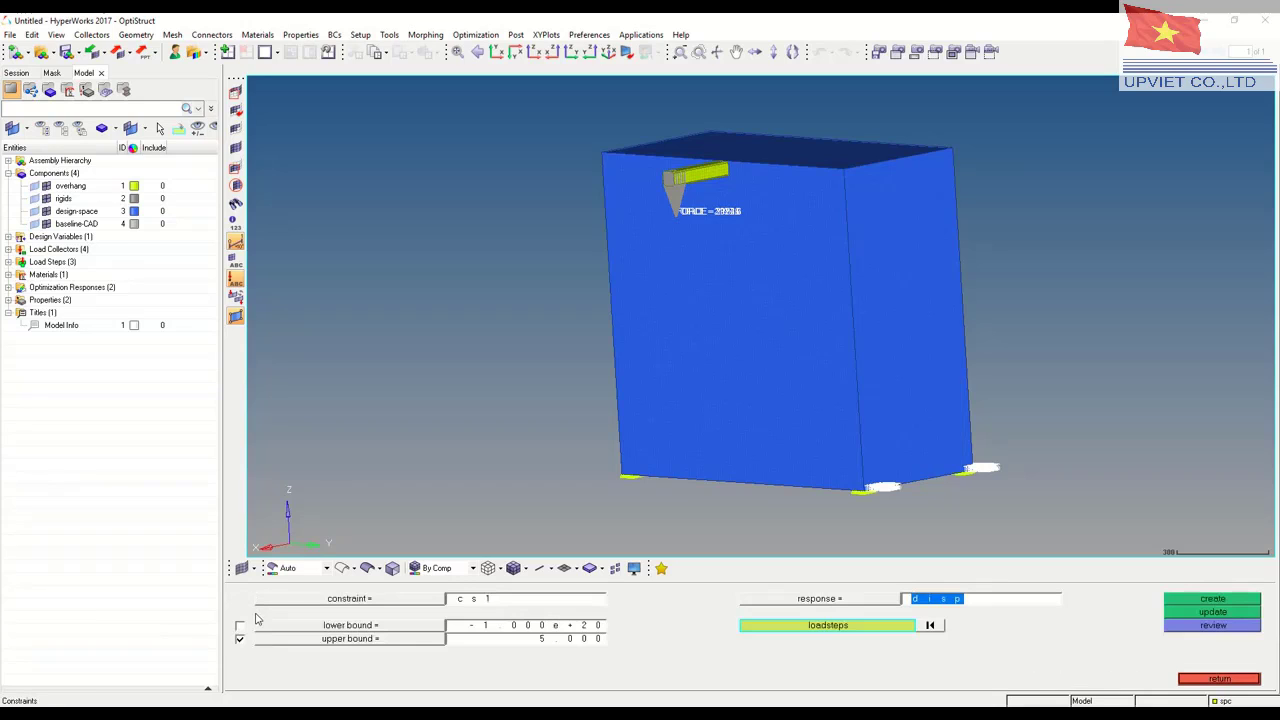
click(805, 626)
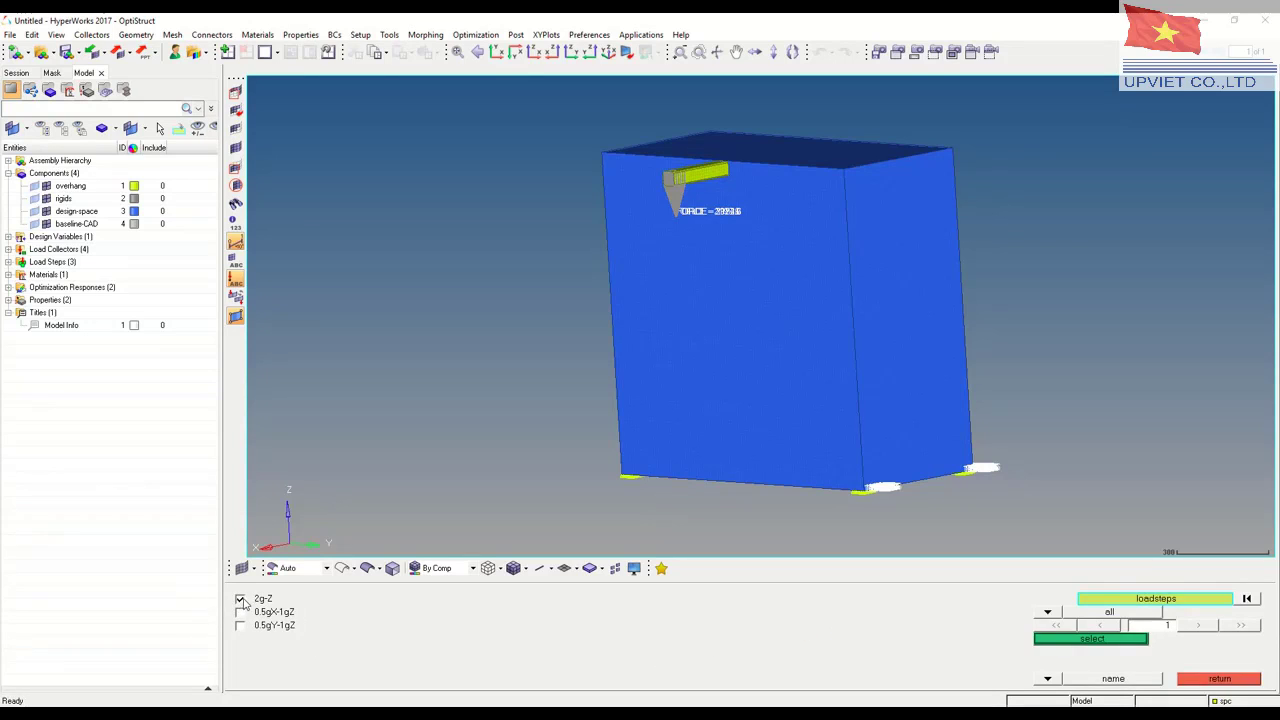
click(1092, 639)
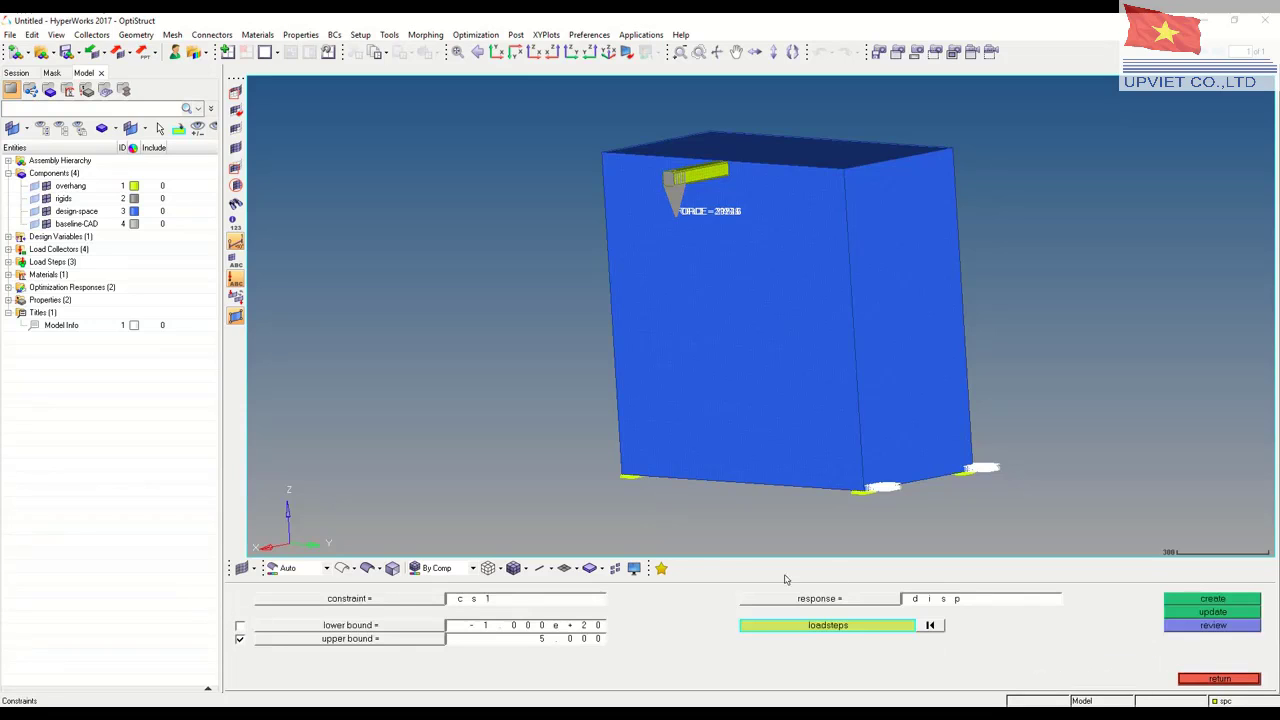
Create constraint cs2 on response disp with an upper bound of 7 for load step 0.5gX-1gZ only
click(509, 607)
text(cs2)
click(567, 641)
text(7)
click(848, 632)
click(241, 611)
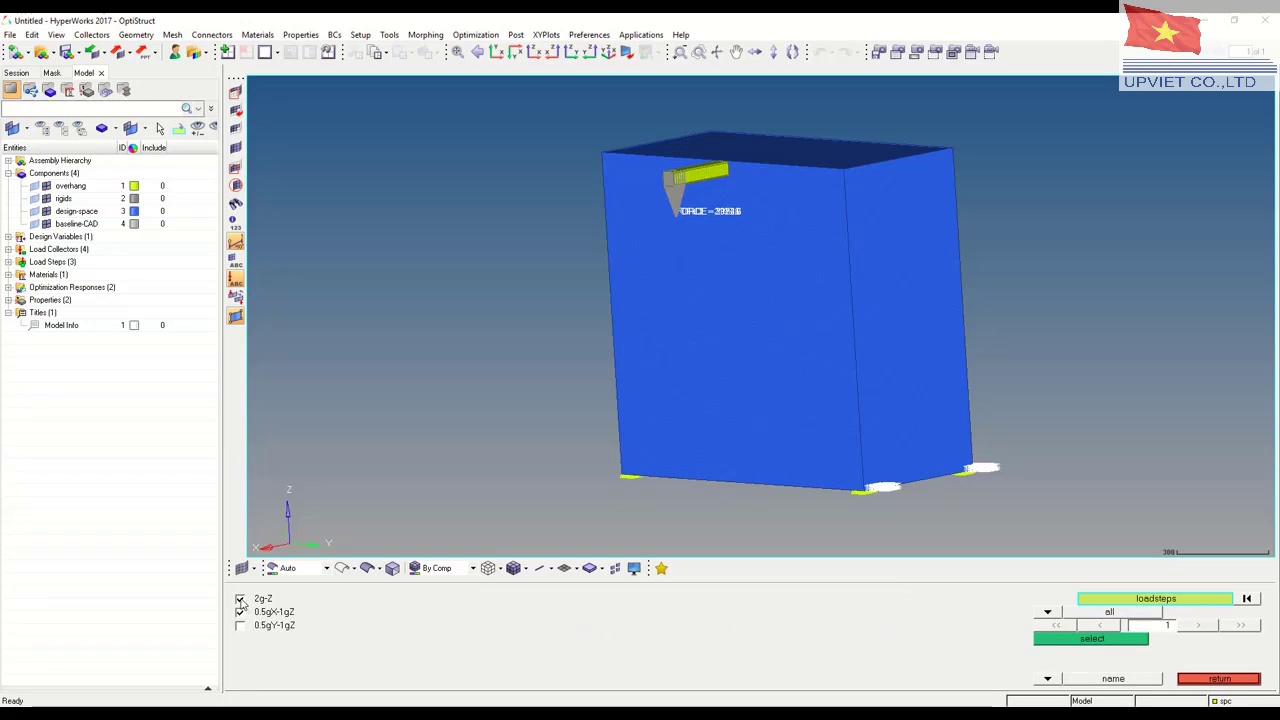
click(241, 599)
click(1080, 641)
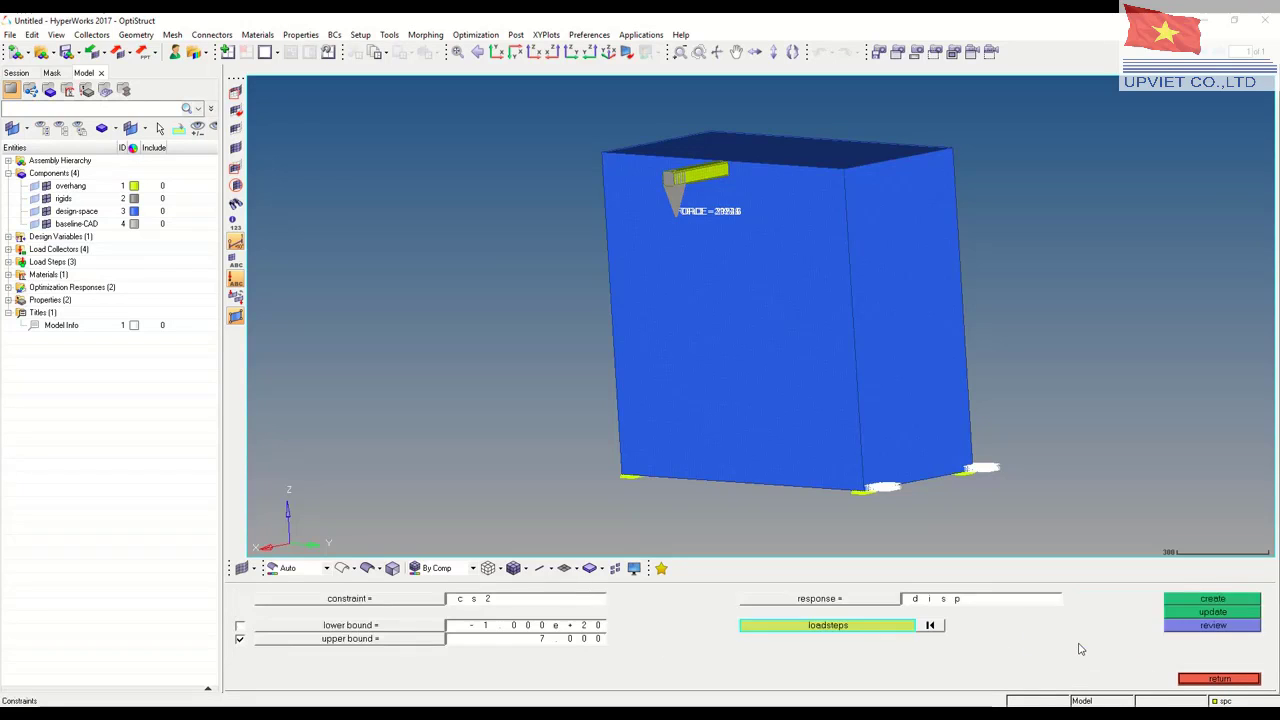
click(1188, 600)
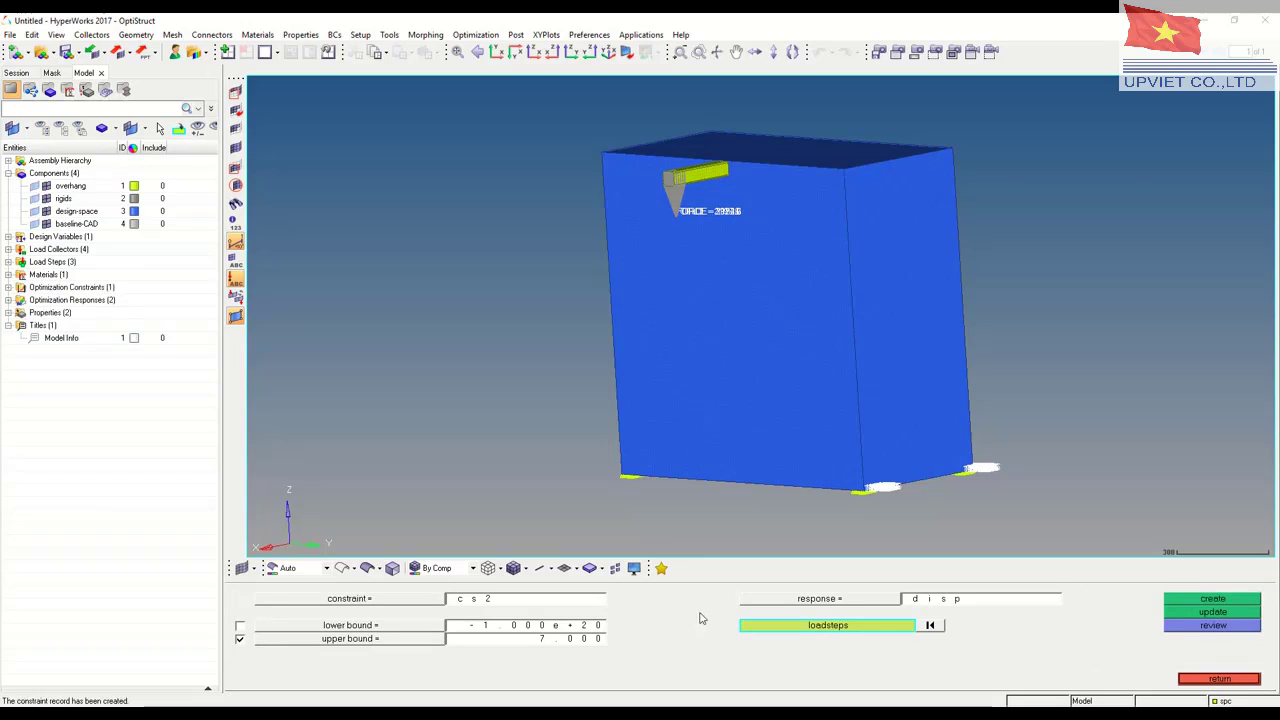
Create constraint cs3 on response disp for load step 0.5gY-1gZ, keeping the same upper bound as cs2
click(517, 601)
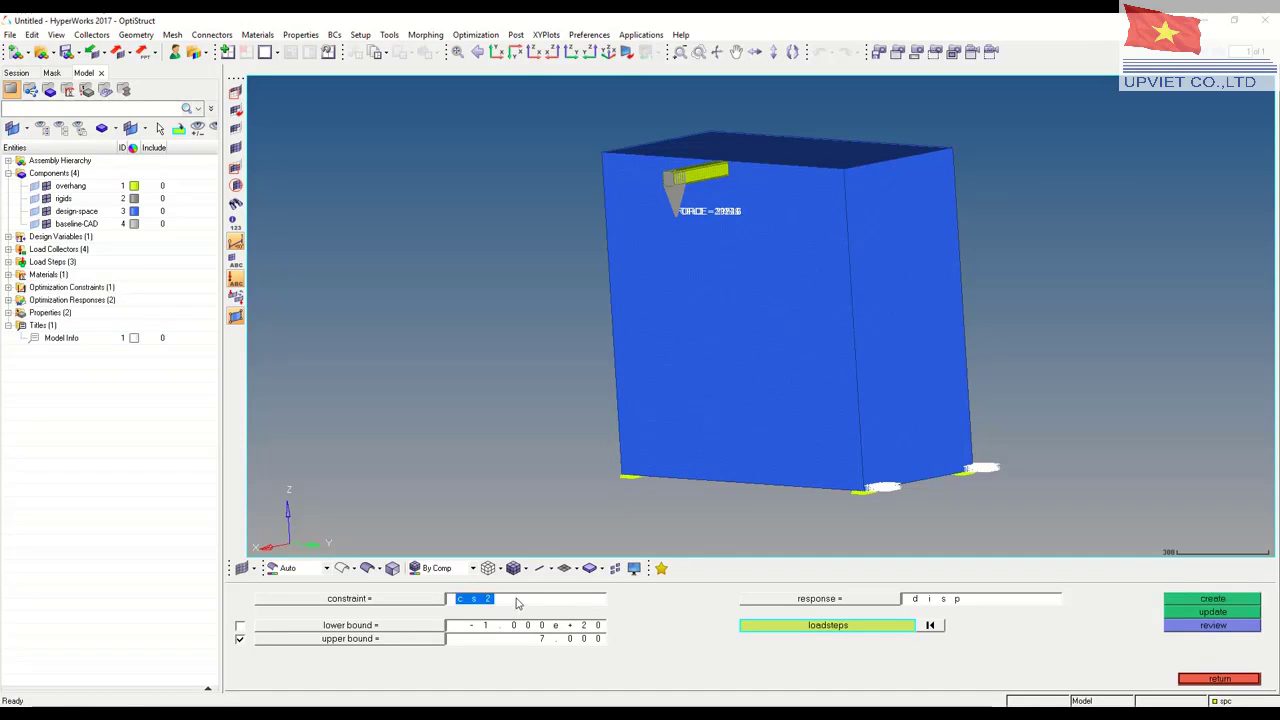
text(c)
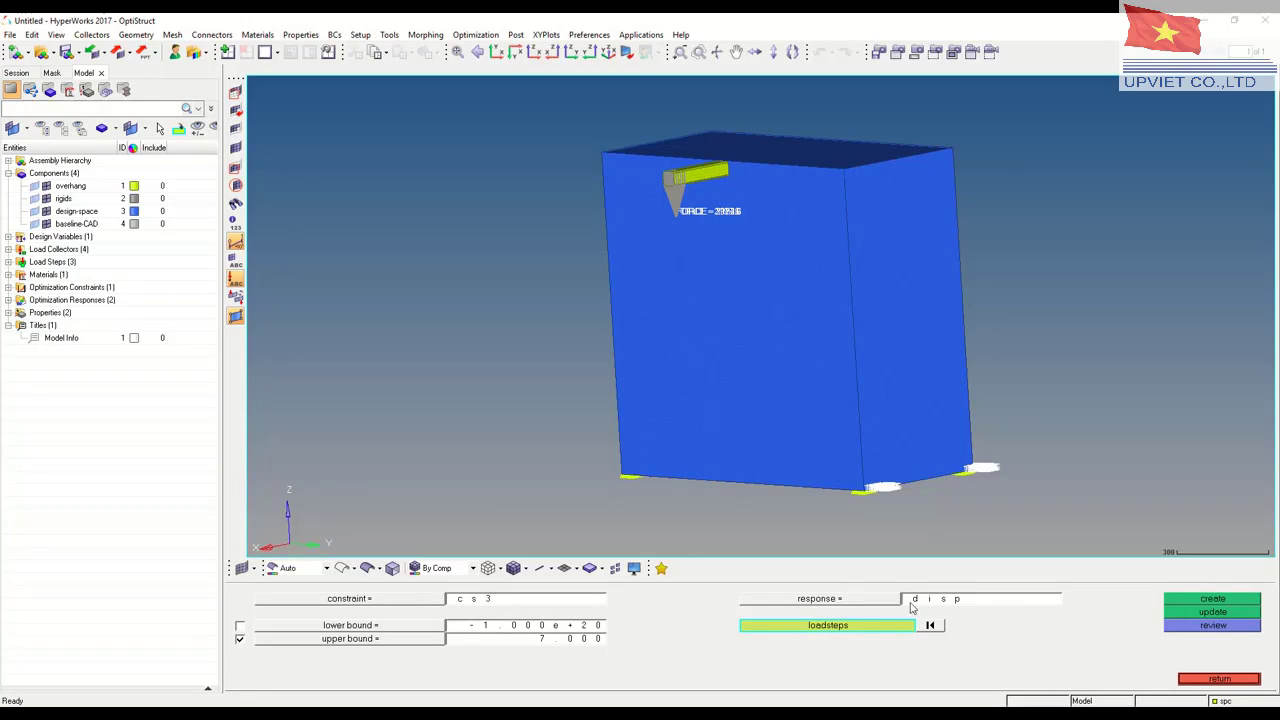
click(830, 628)
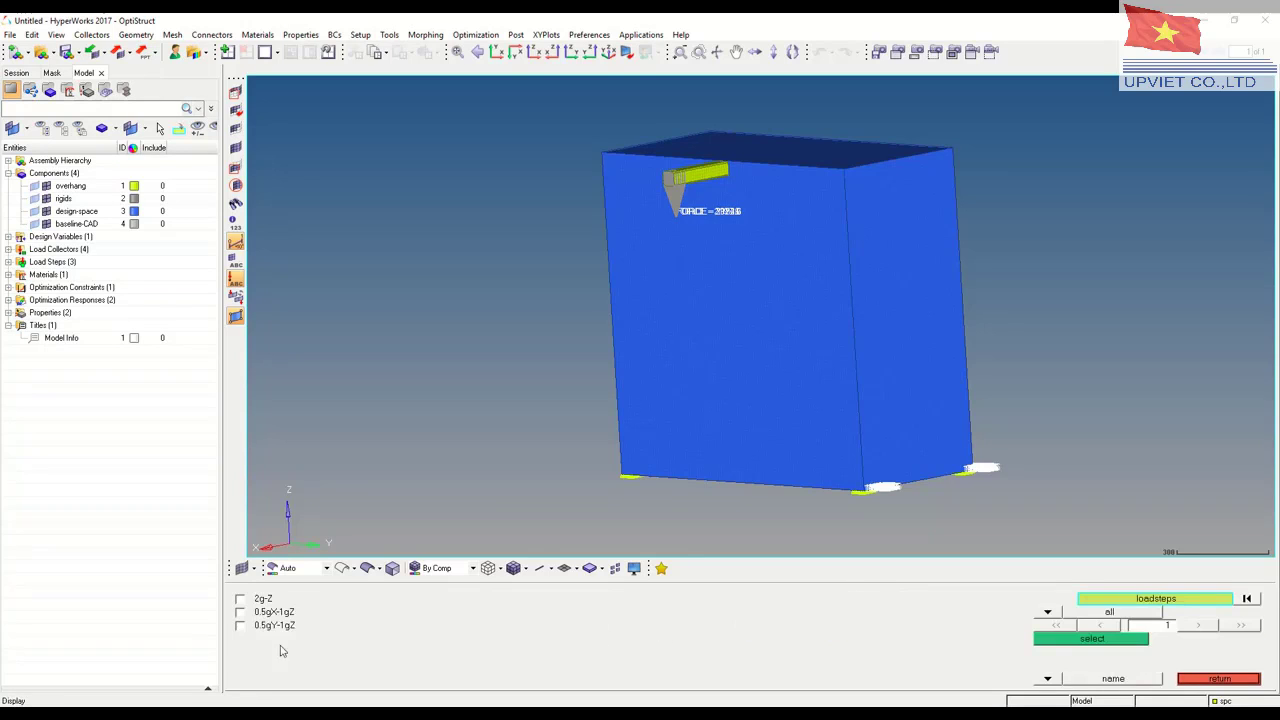
click(241, 626)
click(1115, 640)
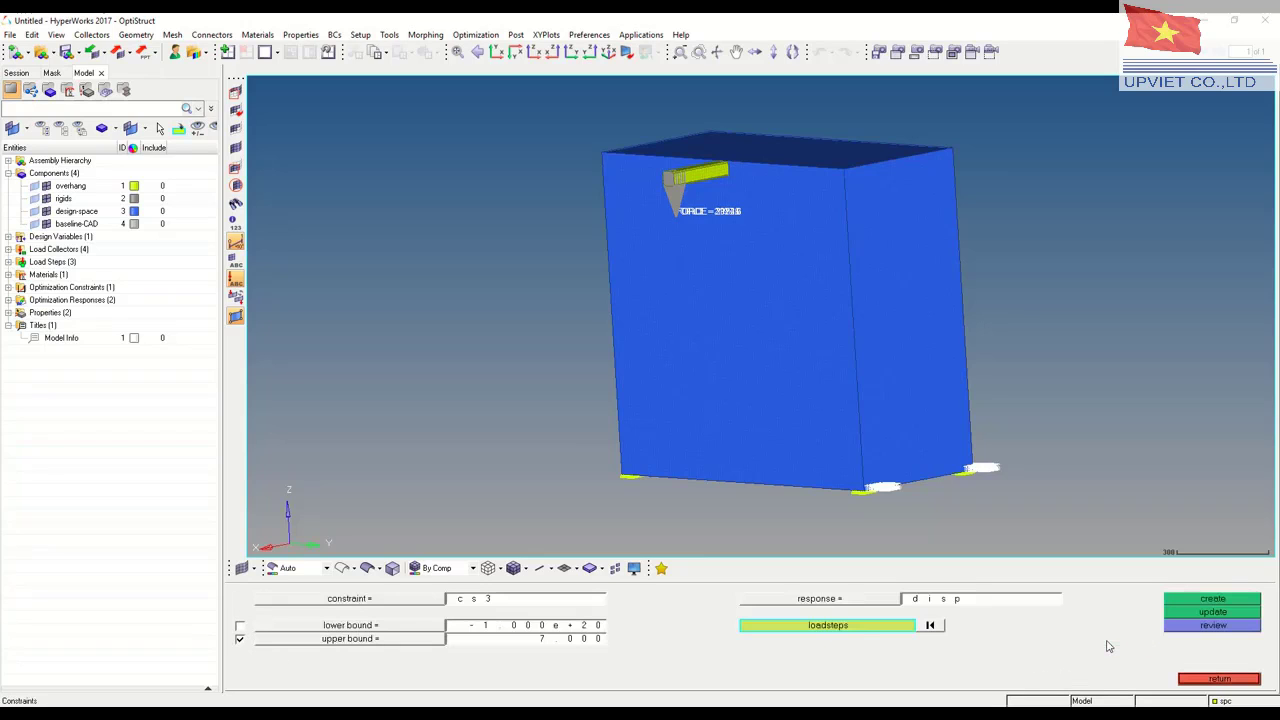
click(1200, 601)
click(1219, 679)
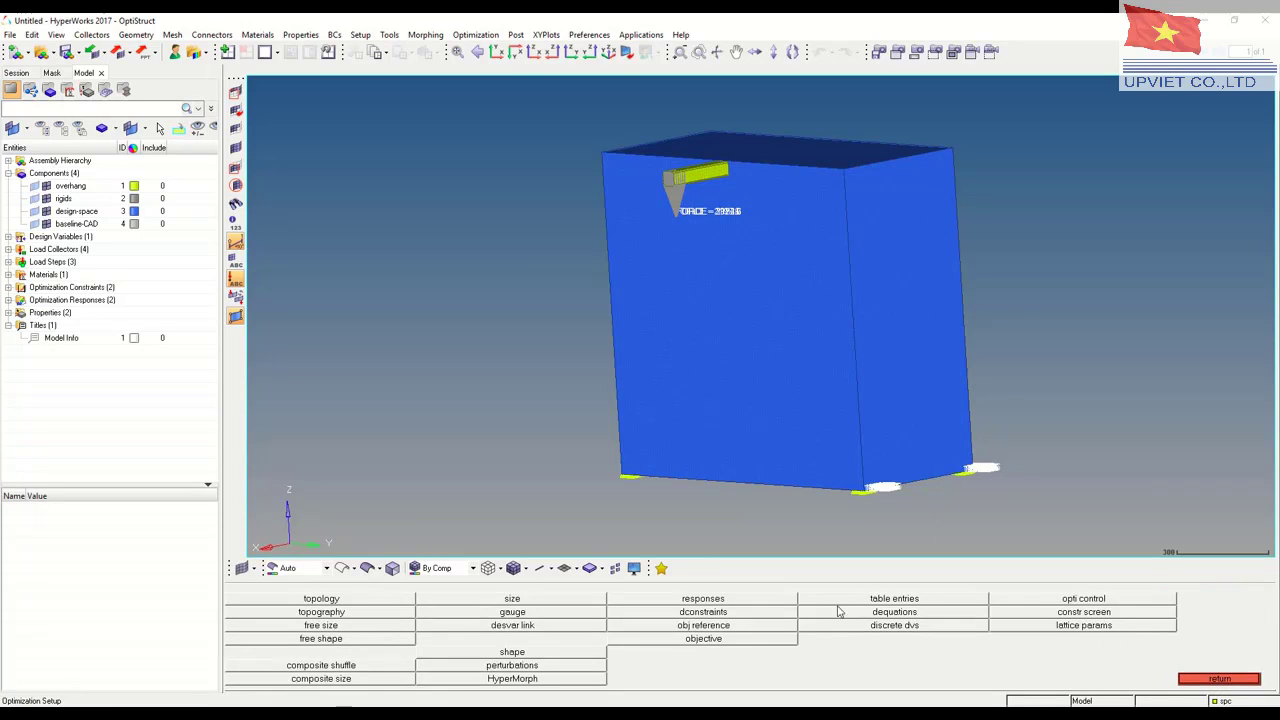
Create an objective that minimizes the MAss response, then open the OptiStruct solver run setup
click(705, 640)
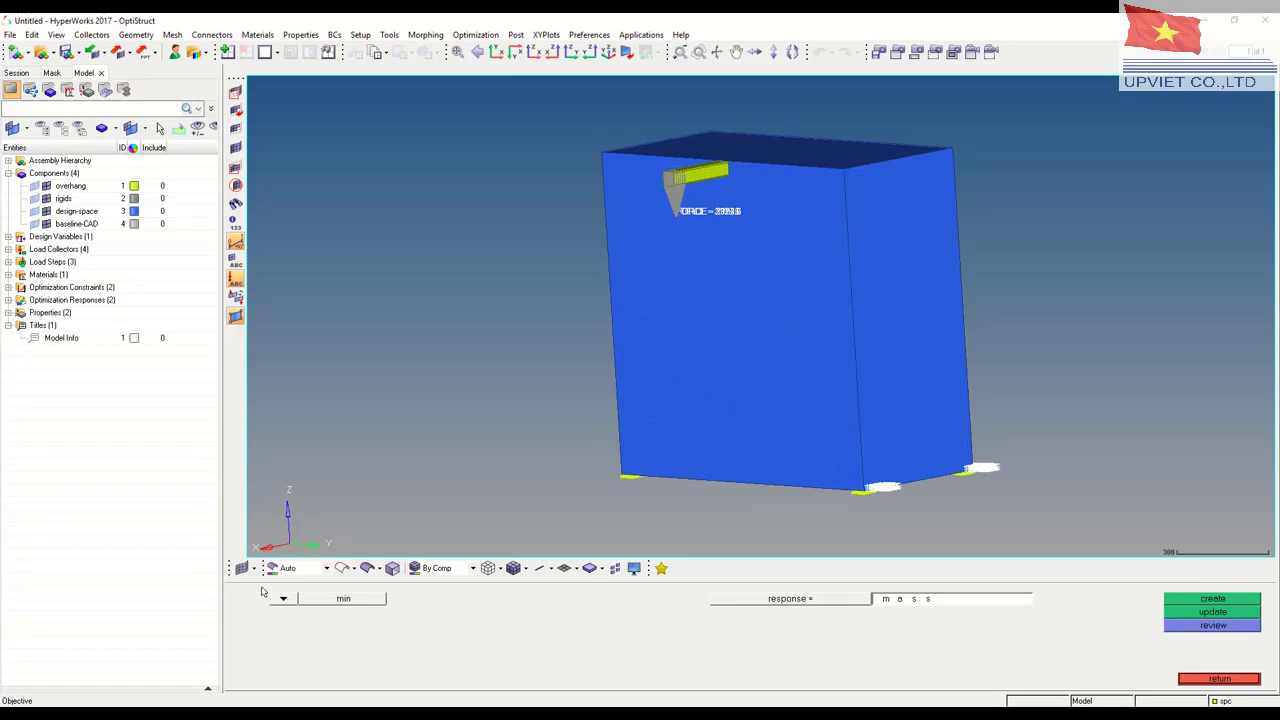
click(843, 602)
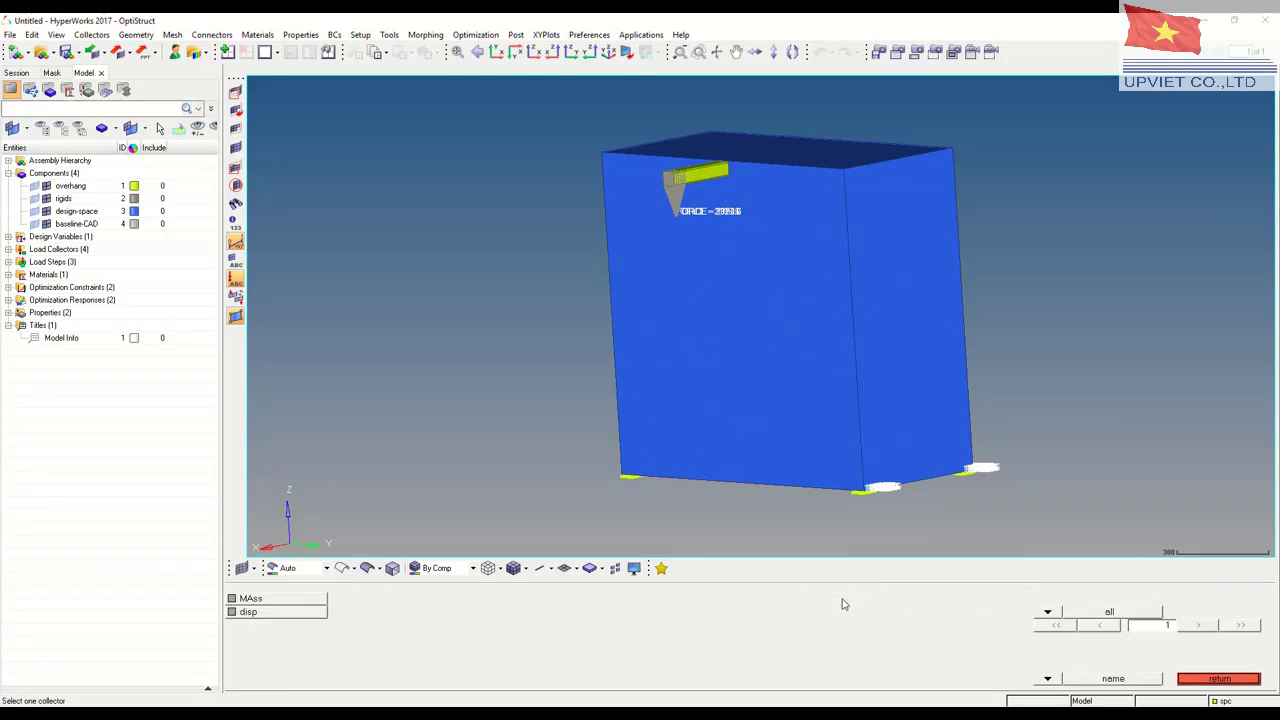
click(250, 600)
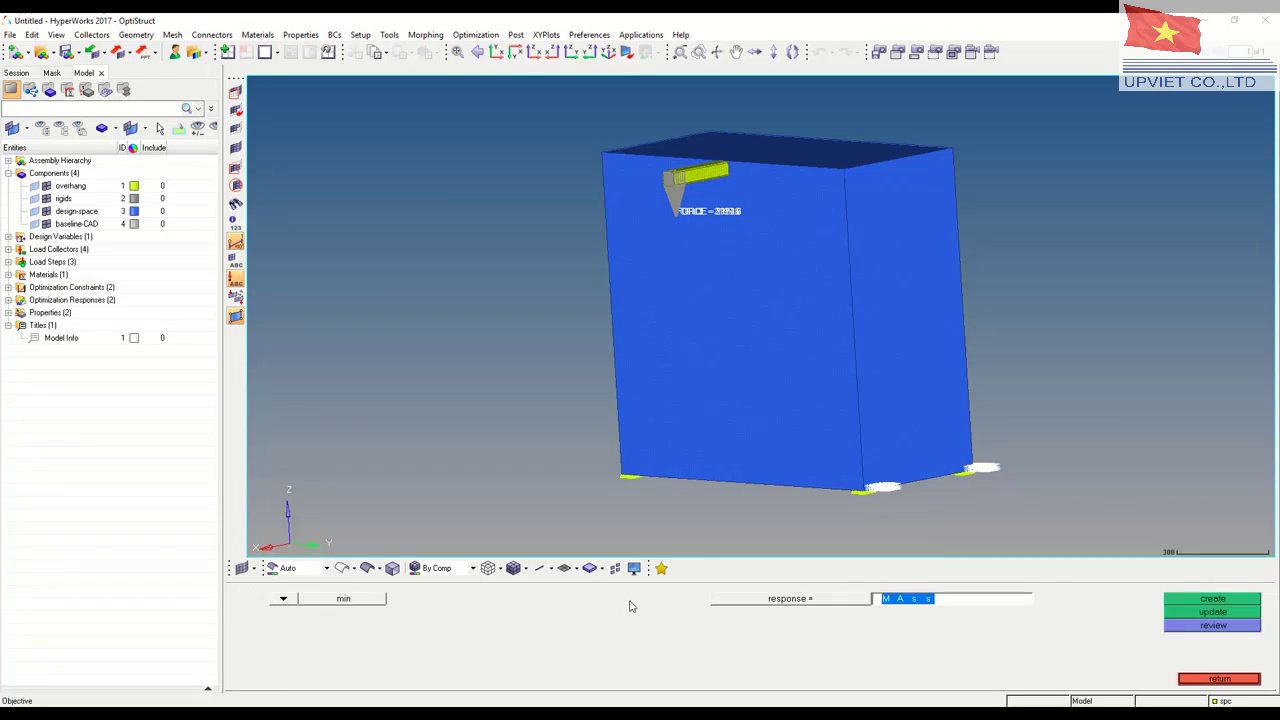
click(1206, 600)
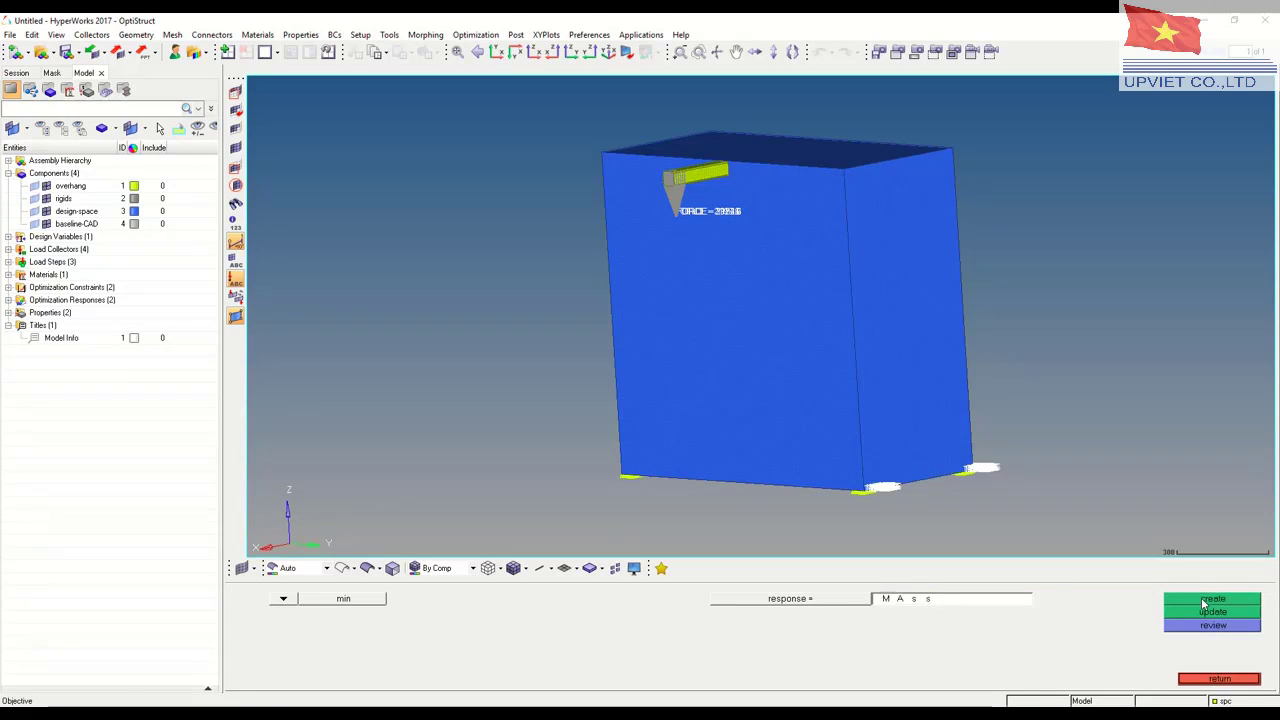
click(1222, 680)
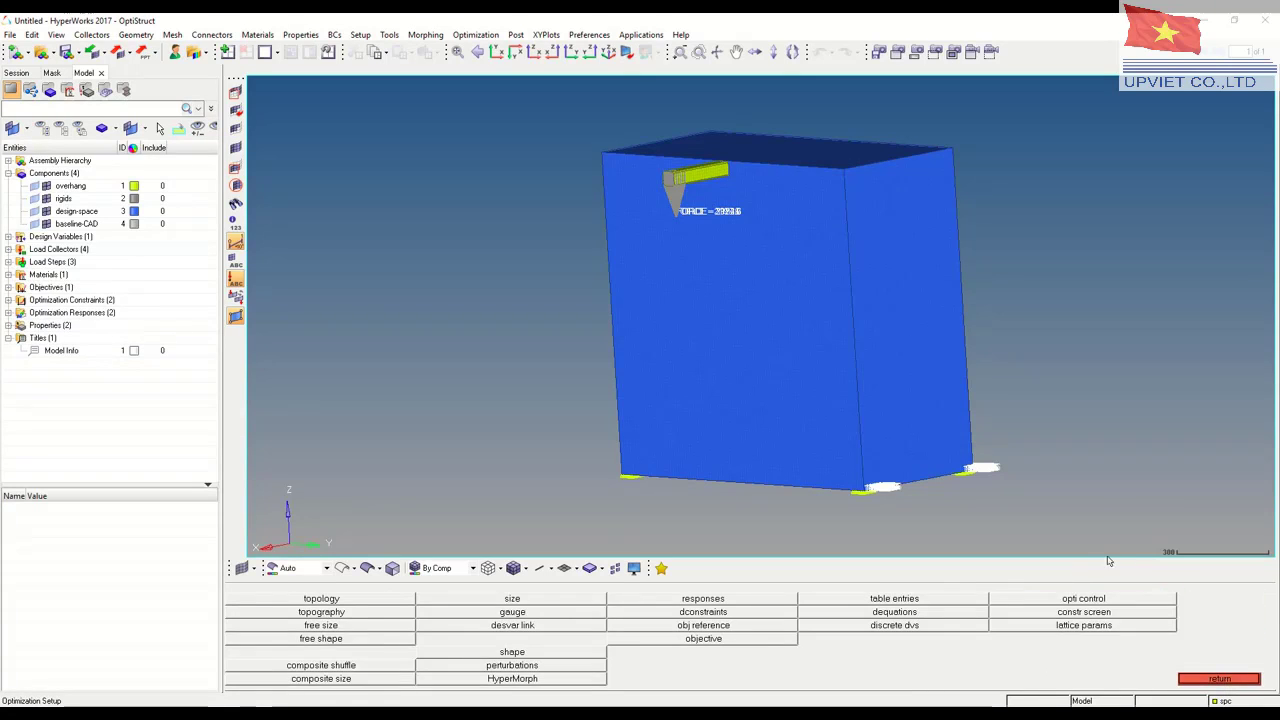
click(1218, 681)
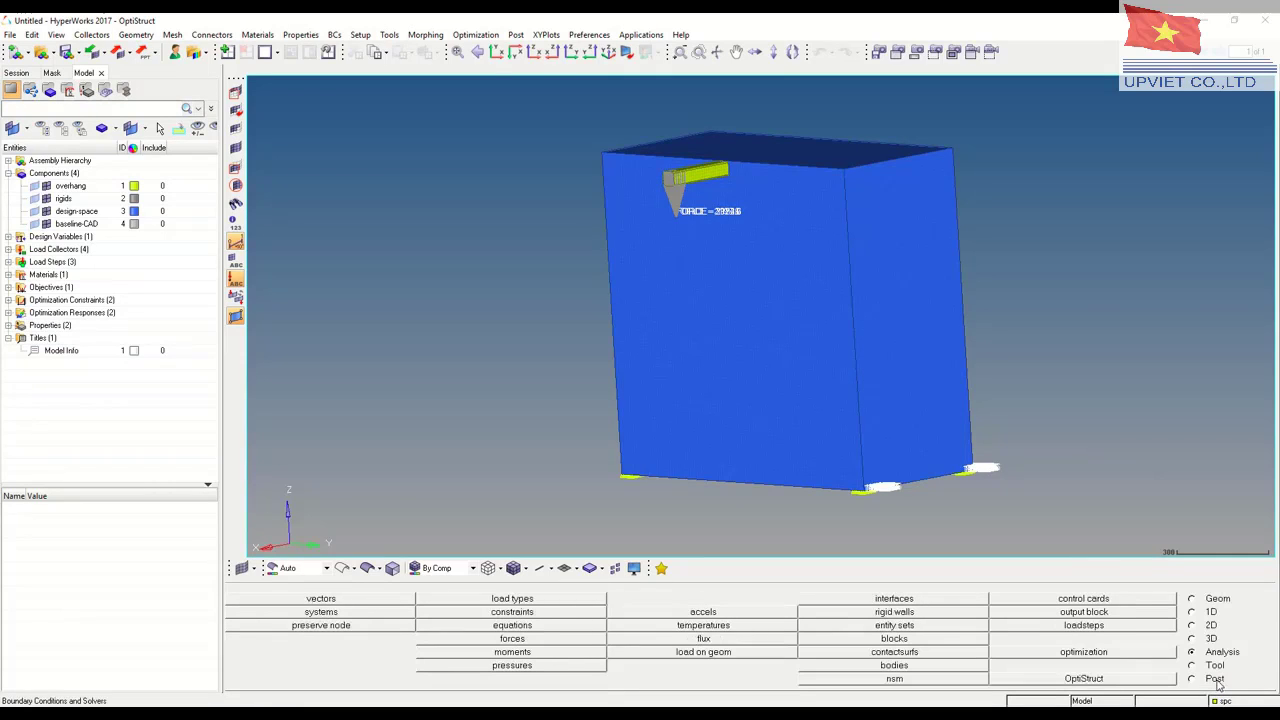
click(1084, 679)
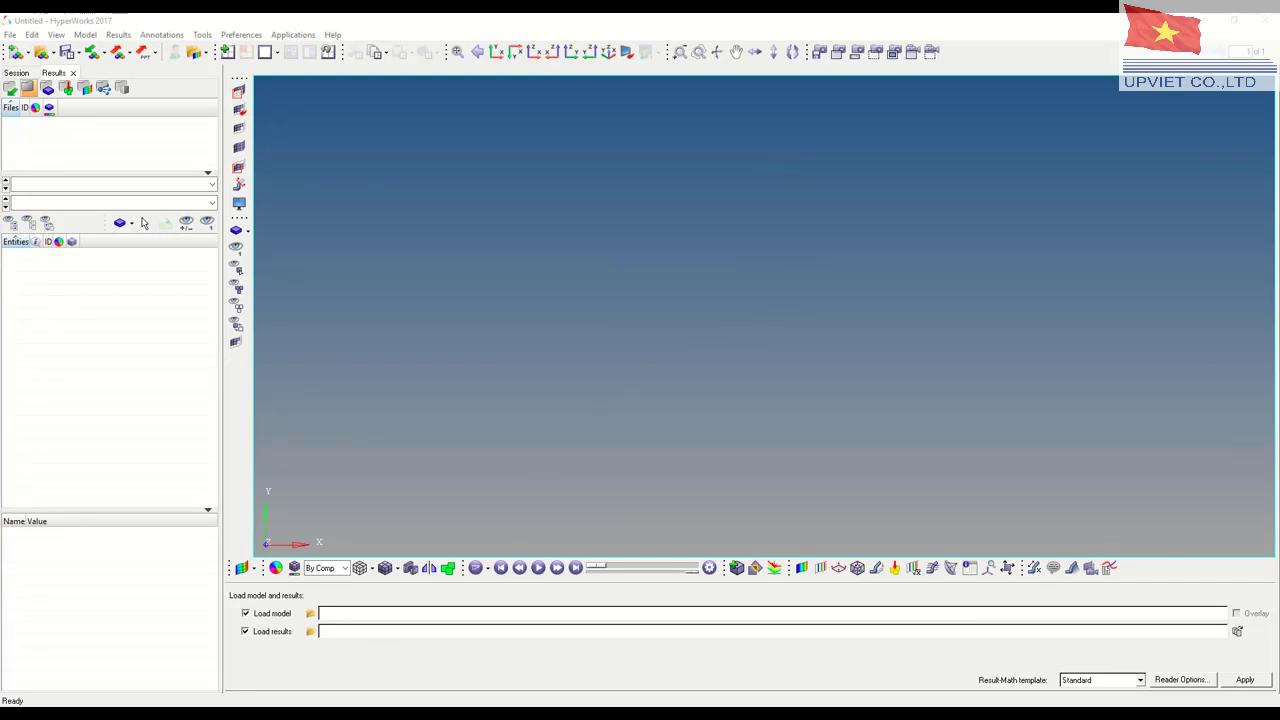
Open the solver output file 3d-topo-full.out from the 3D_topo_full folder in Notepad++
click(312, 713)
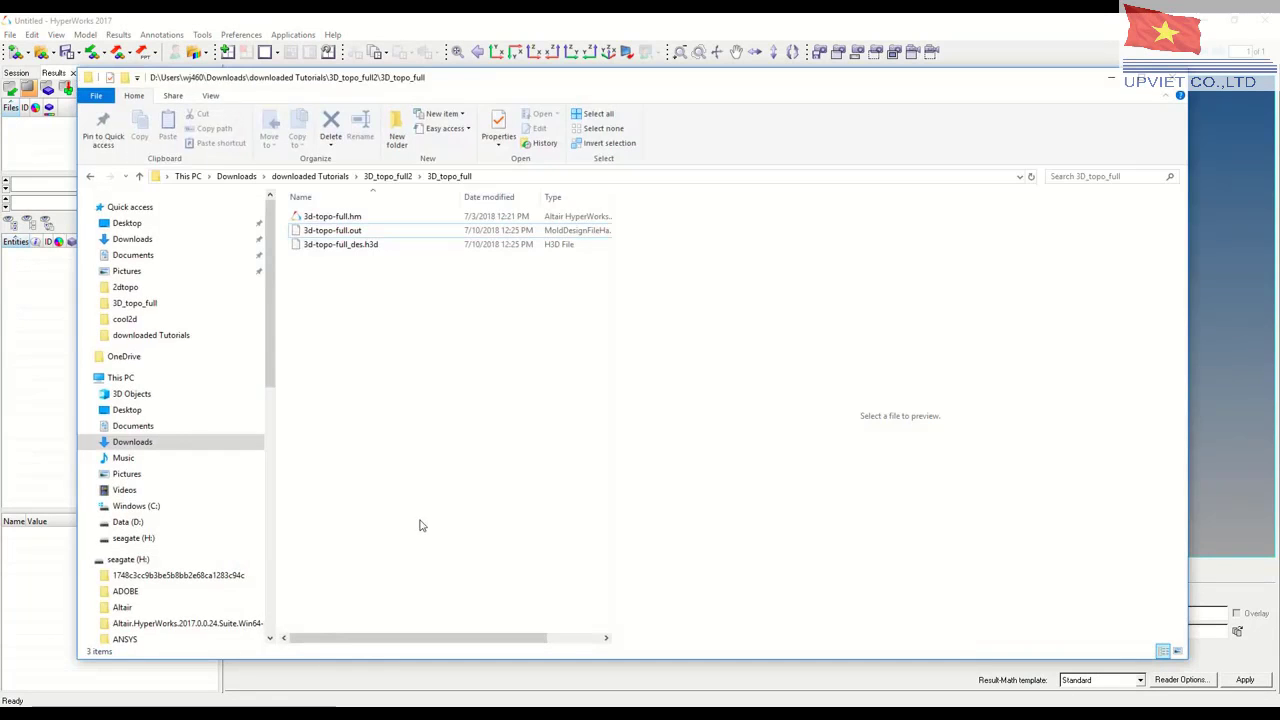
click(334, 232)
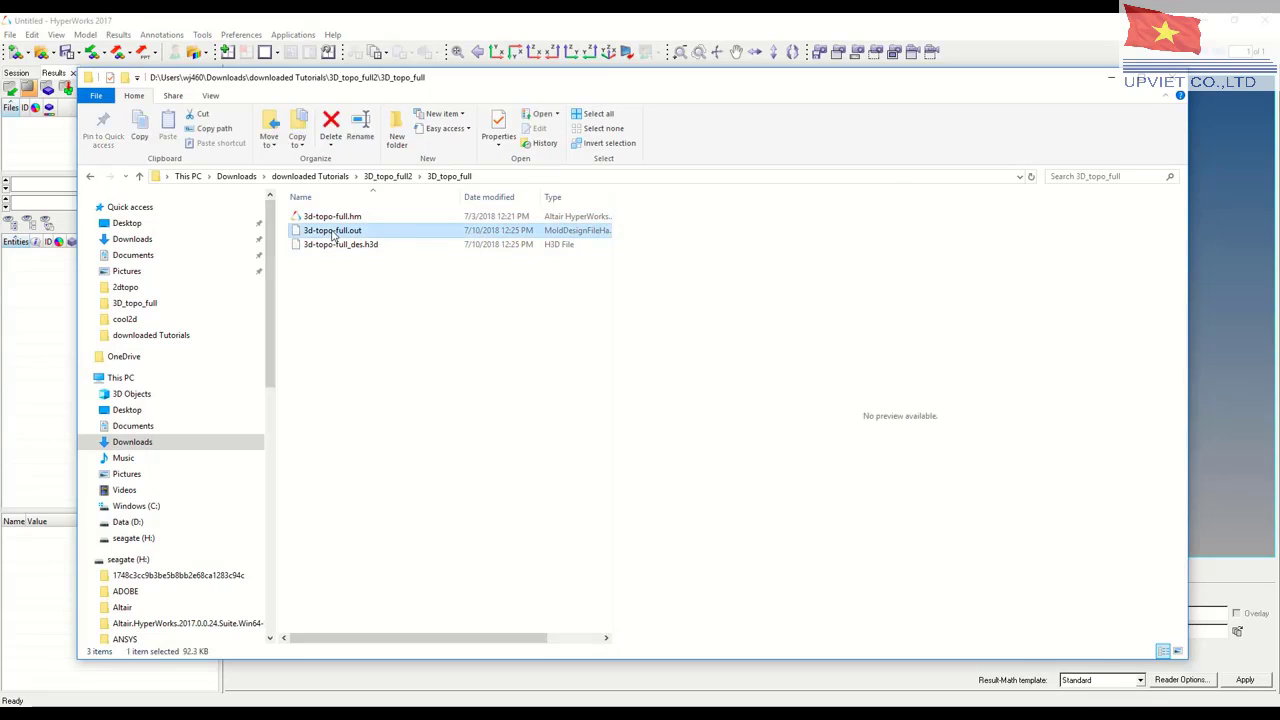
right_click(334, 232)
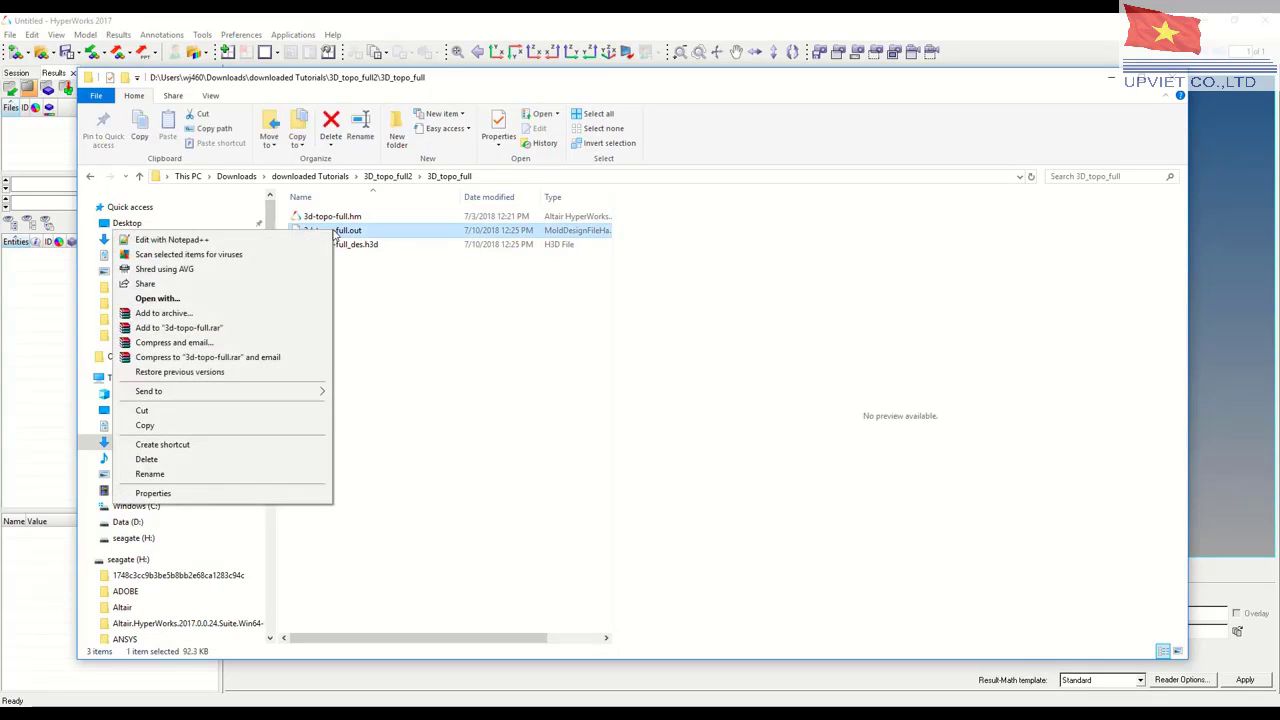
click(198, 241)
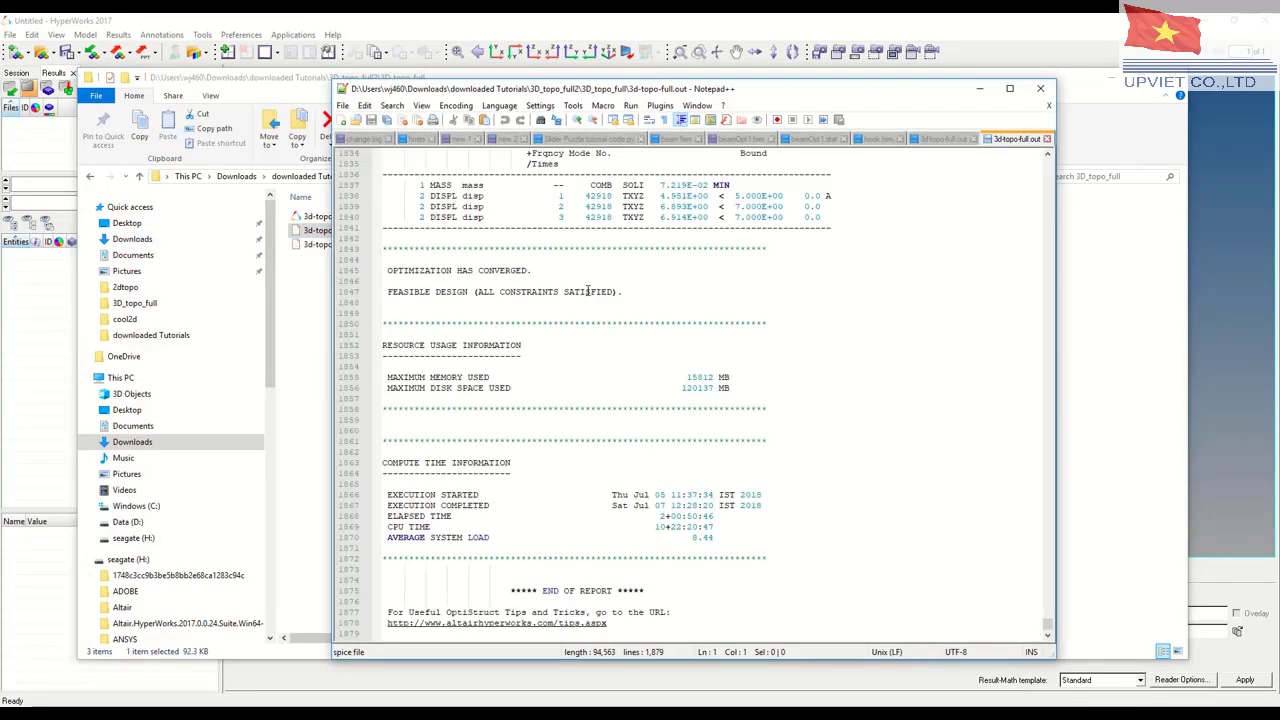
Examine the finite element model data, optimization problem parameters and early iteration results in the output file
scroll(594, 342, up, 13)
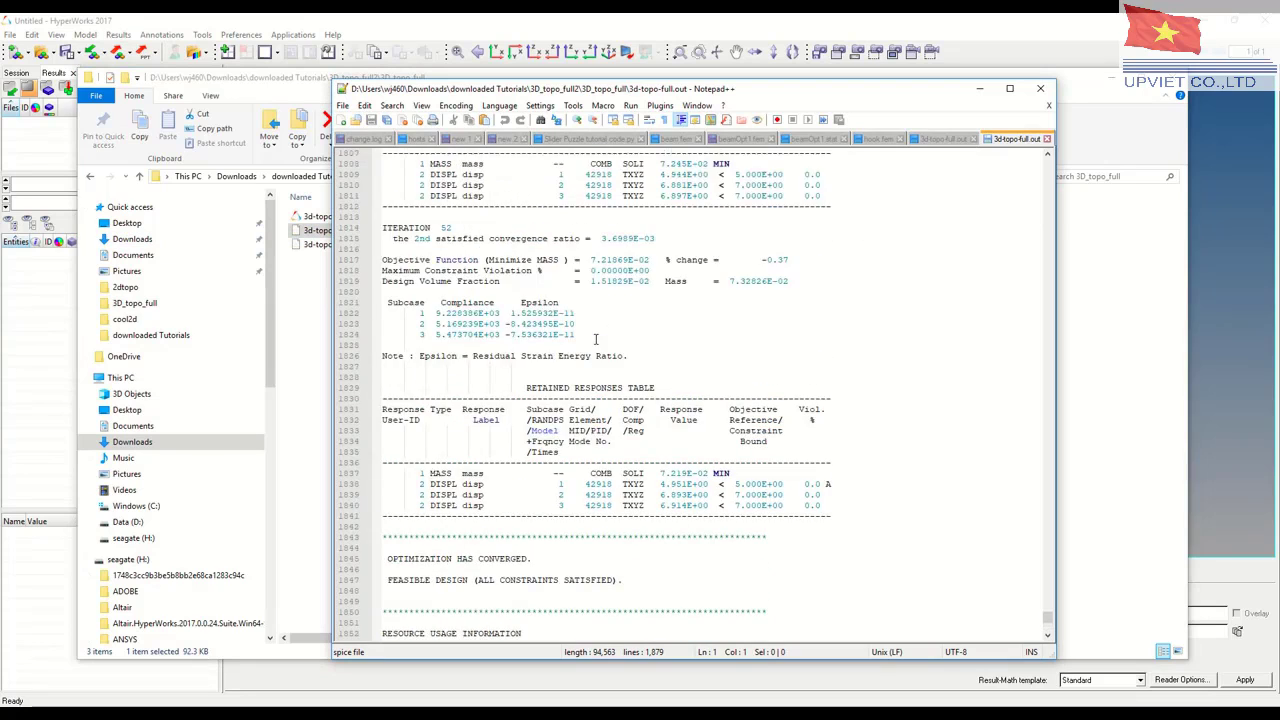
drag(1048, 614, 1048, 162)
scroll(600, 395, down, 10)
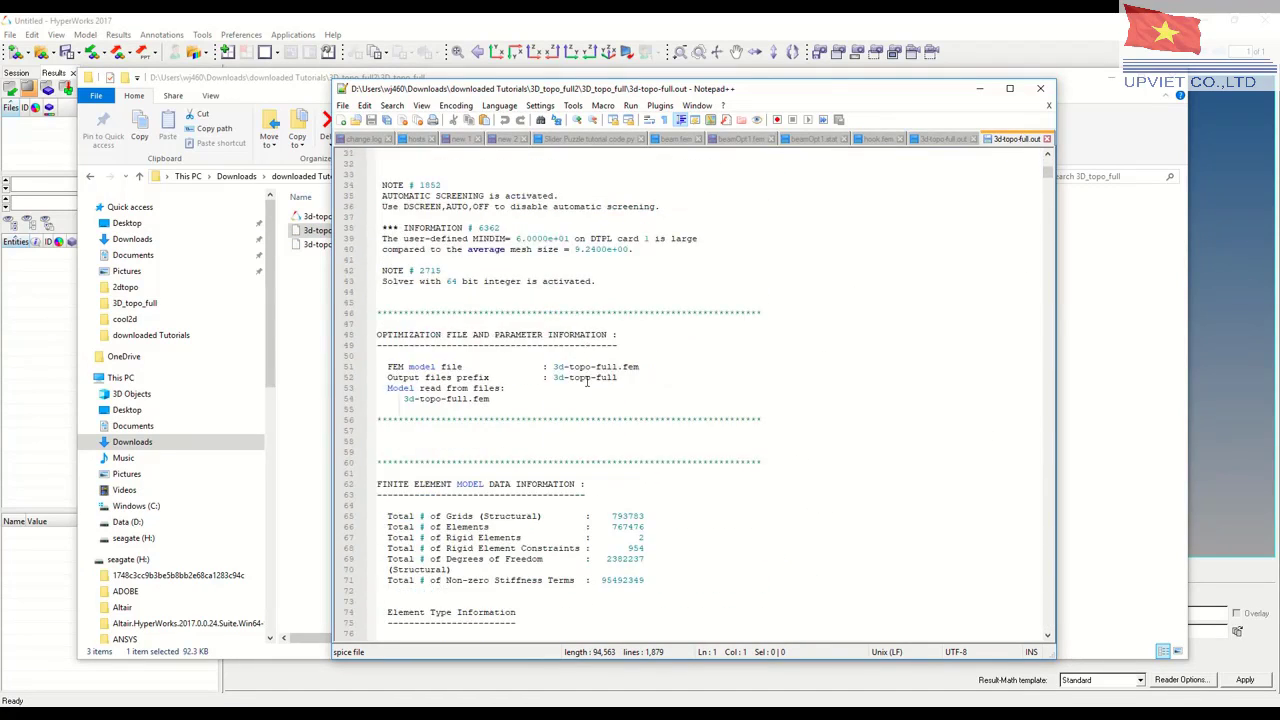
scroll(505, 298, down, 14)
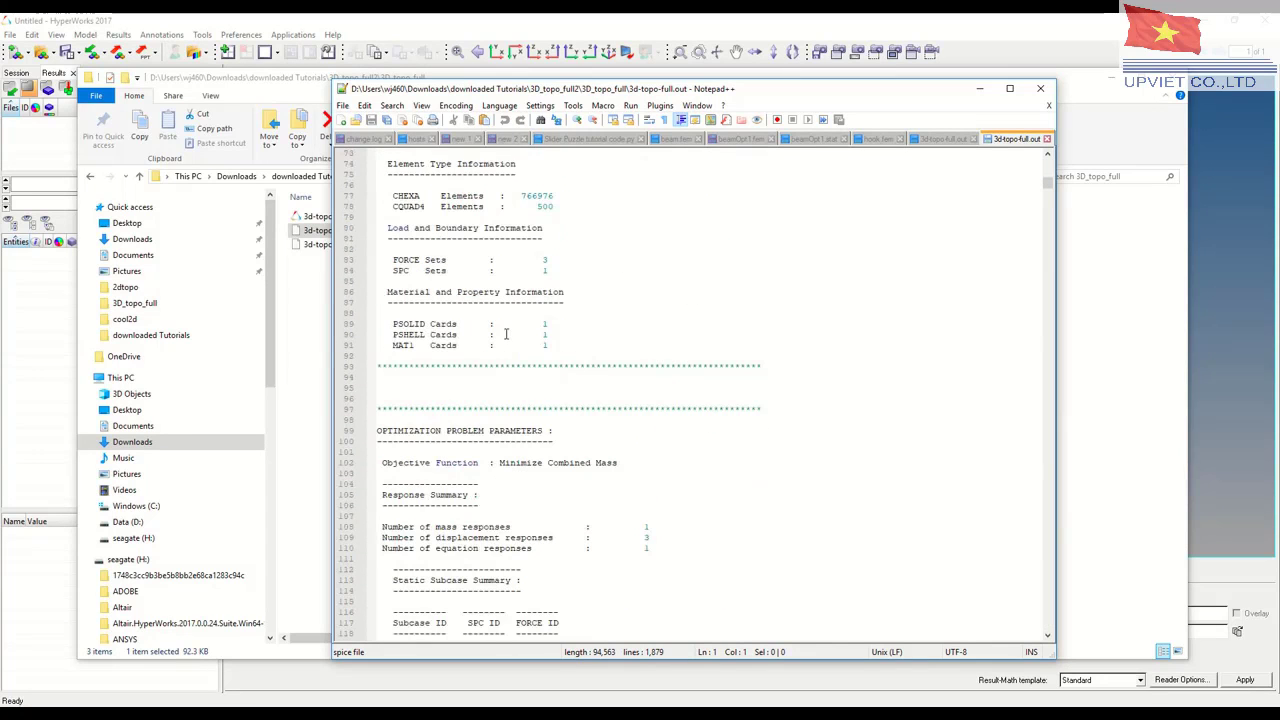
scroll(508, 335, down, 15)
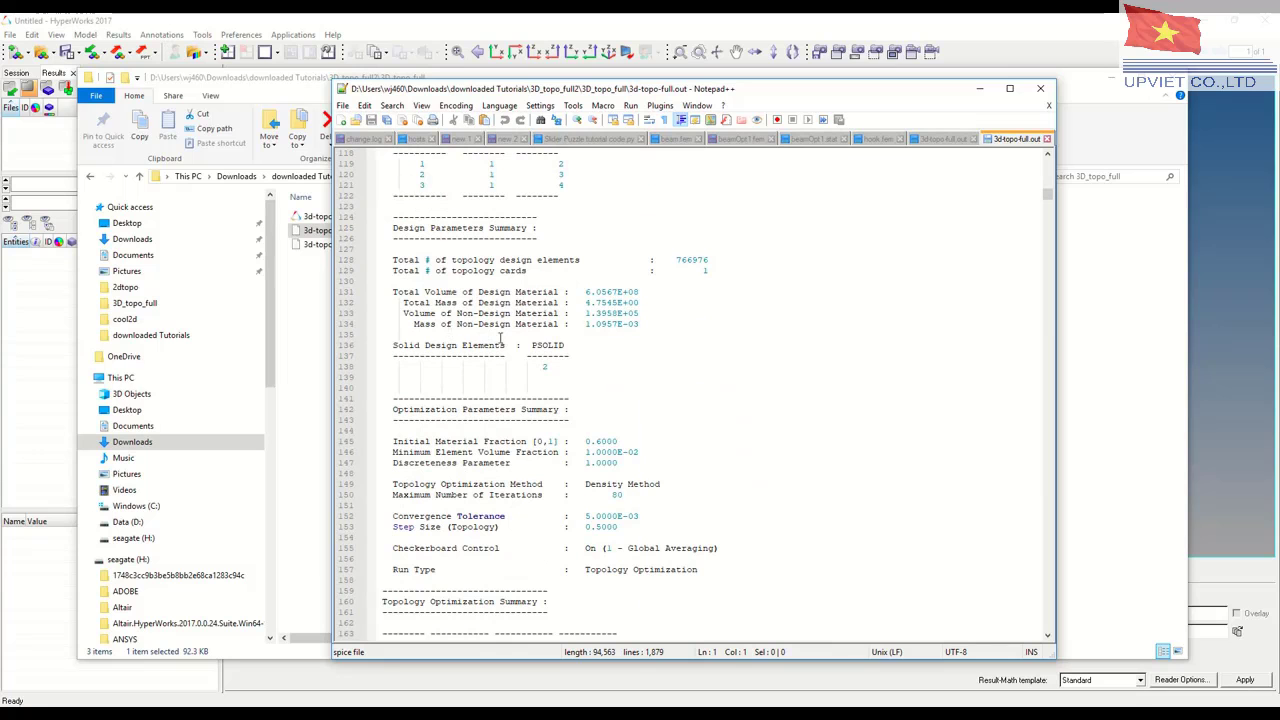
scroll(600, 341, up, 5)
scroll(600, 341, down, 6)
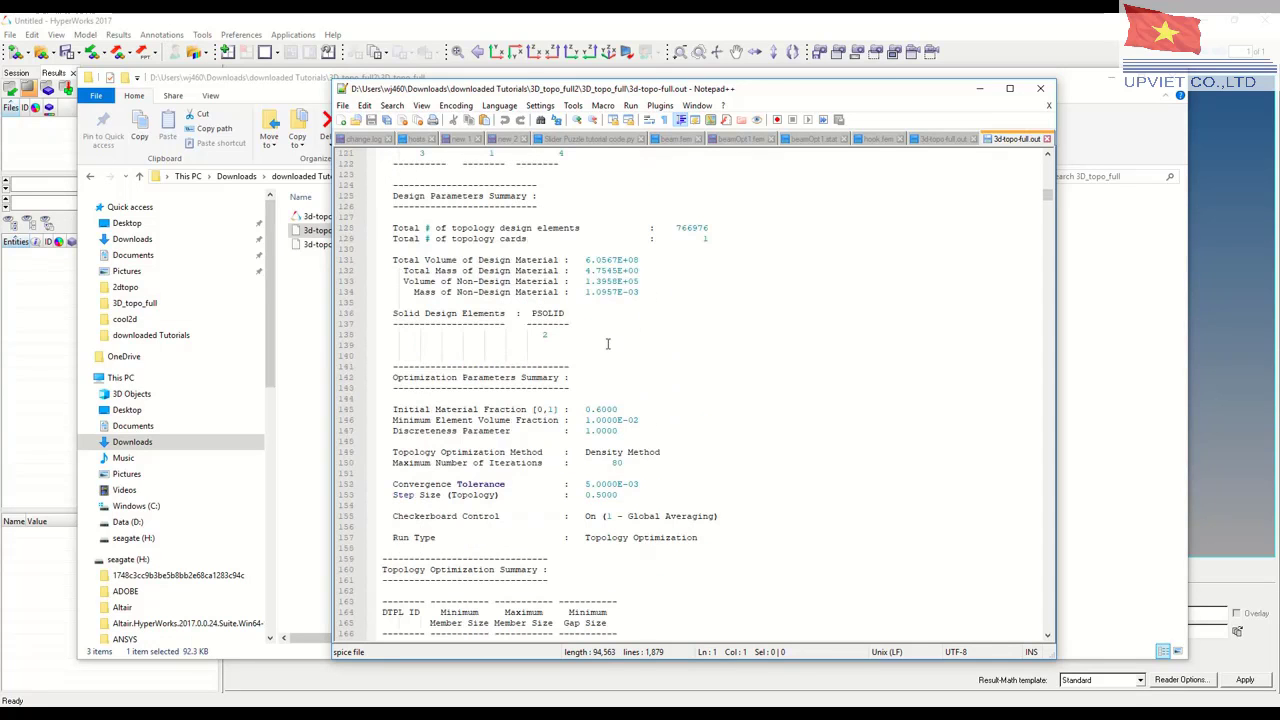
drag(1047, 203, 1047, 285)
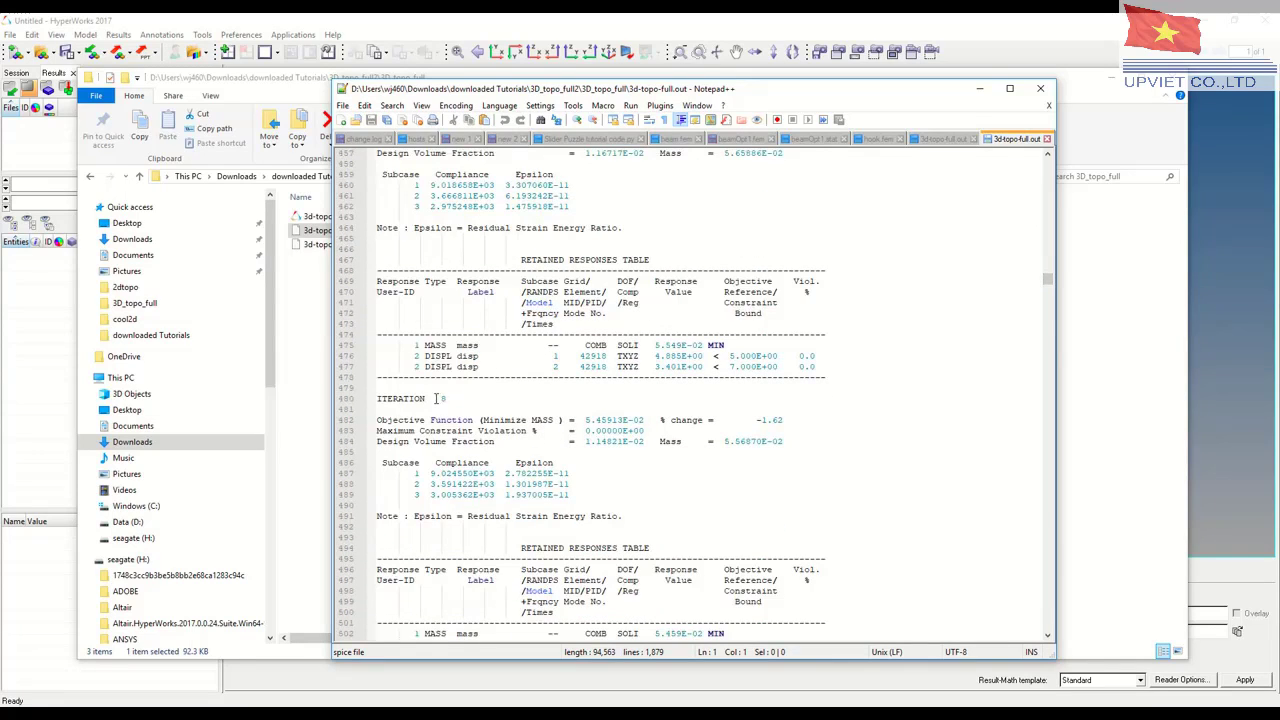
Review the final iteration's retained responses, convergence status and compute time at the end of the report, and close the file and its folder
drag(1046, 284, 1043, 633)
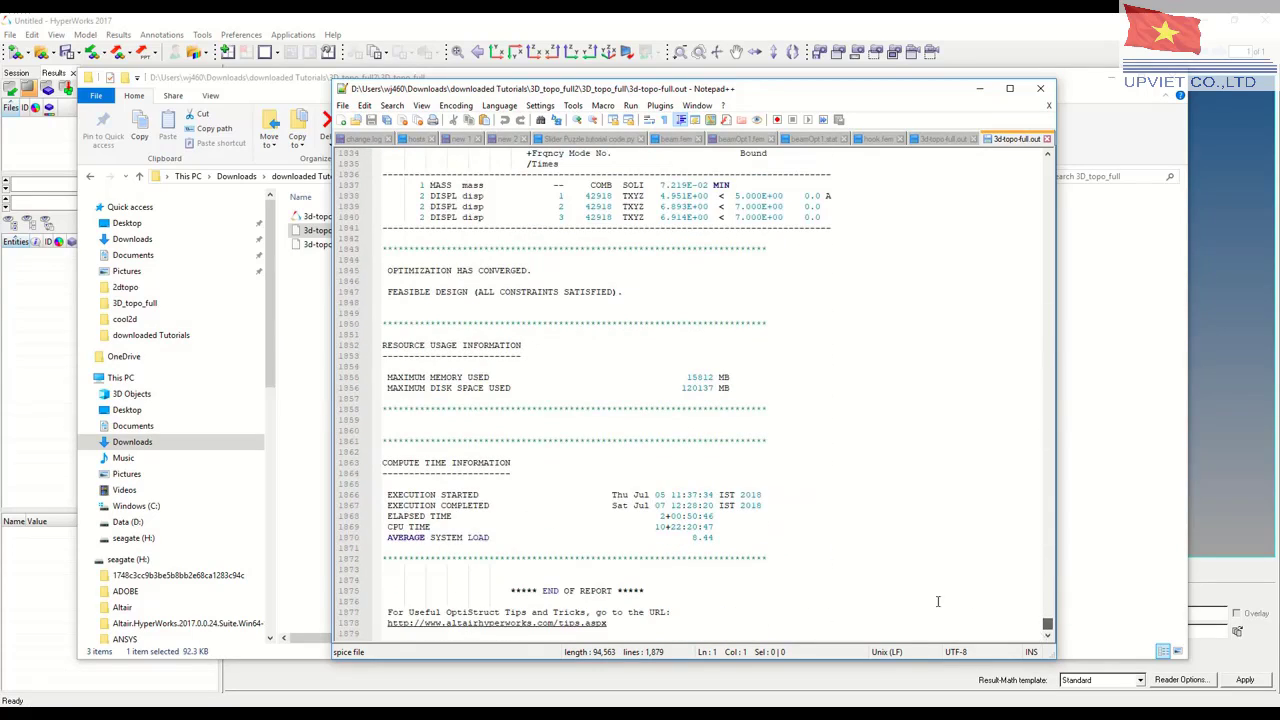
scroll(827, 517, up, 10)
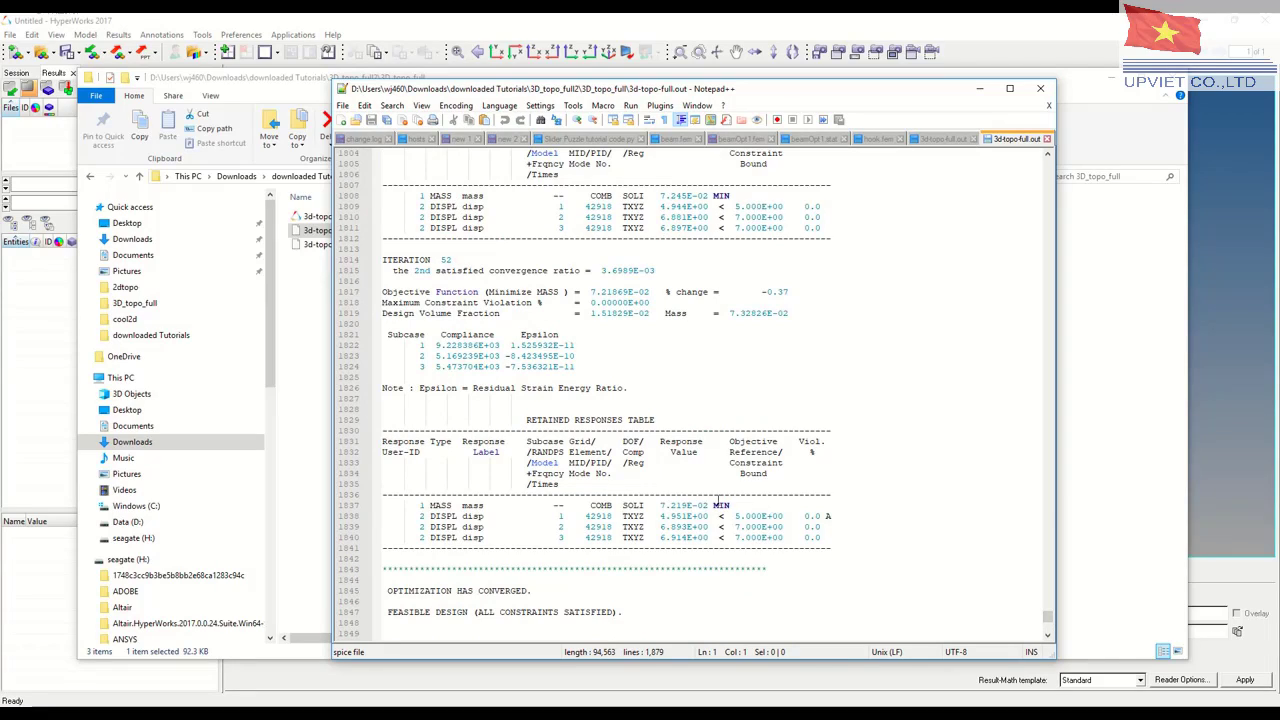
scroll(681, 487, down, 2)
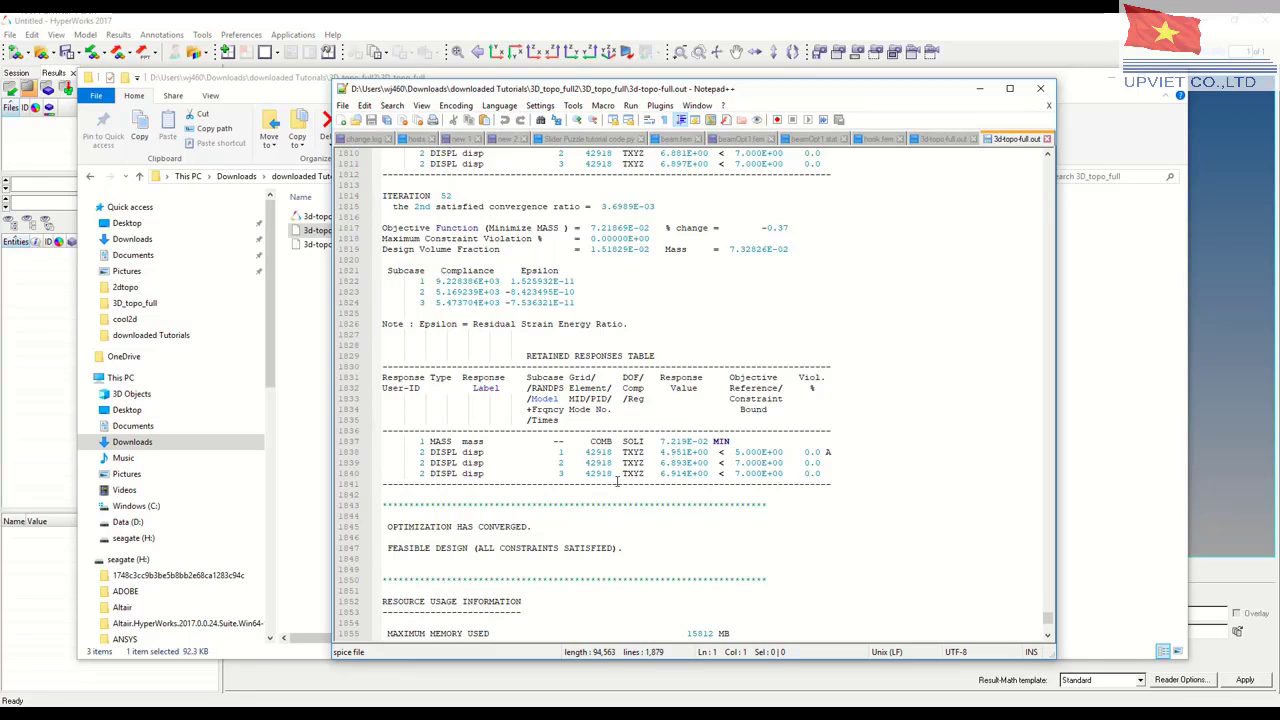
scroll(616, 481, down, 8)
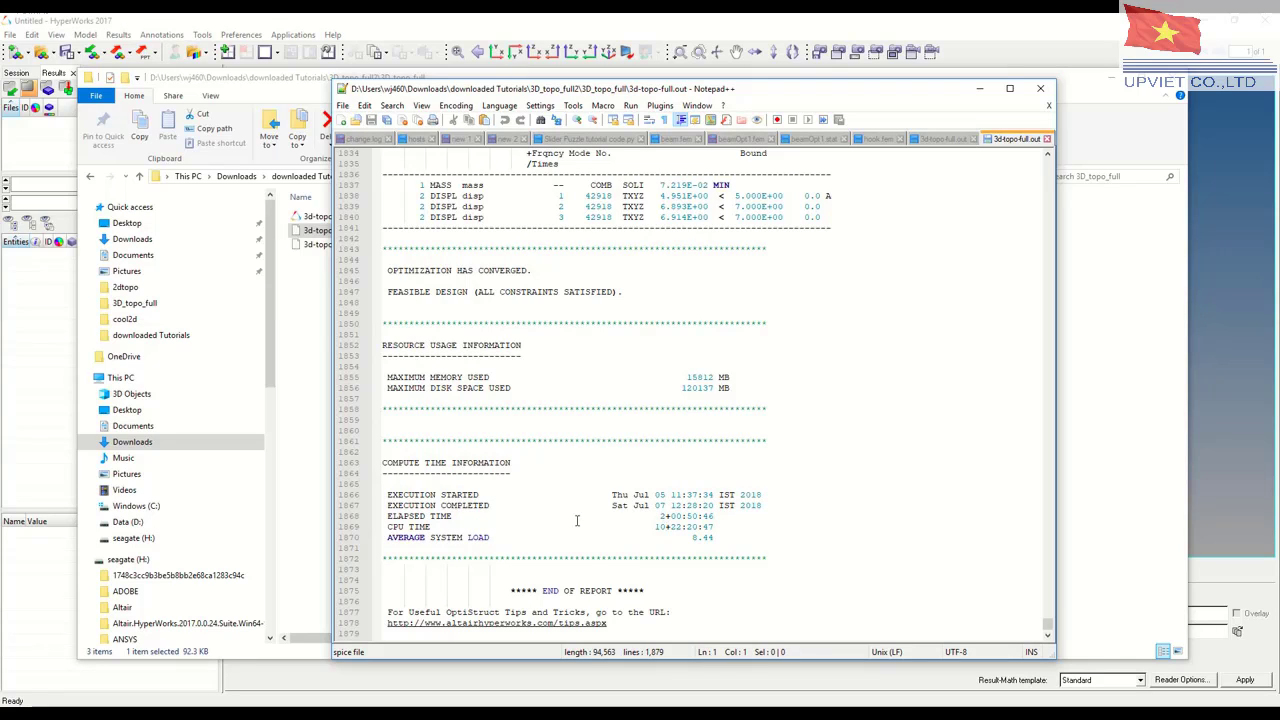
scroll(570, 522, up, 4)
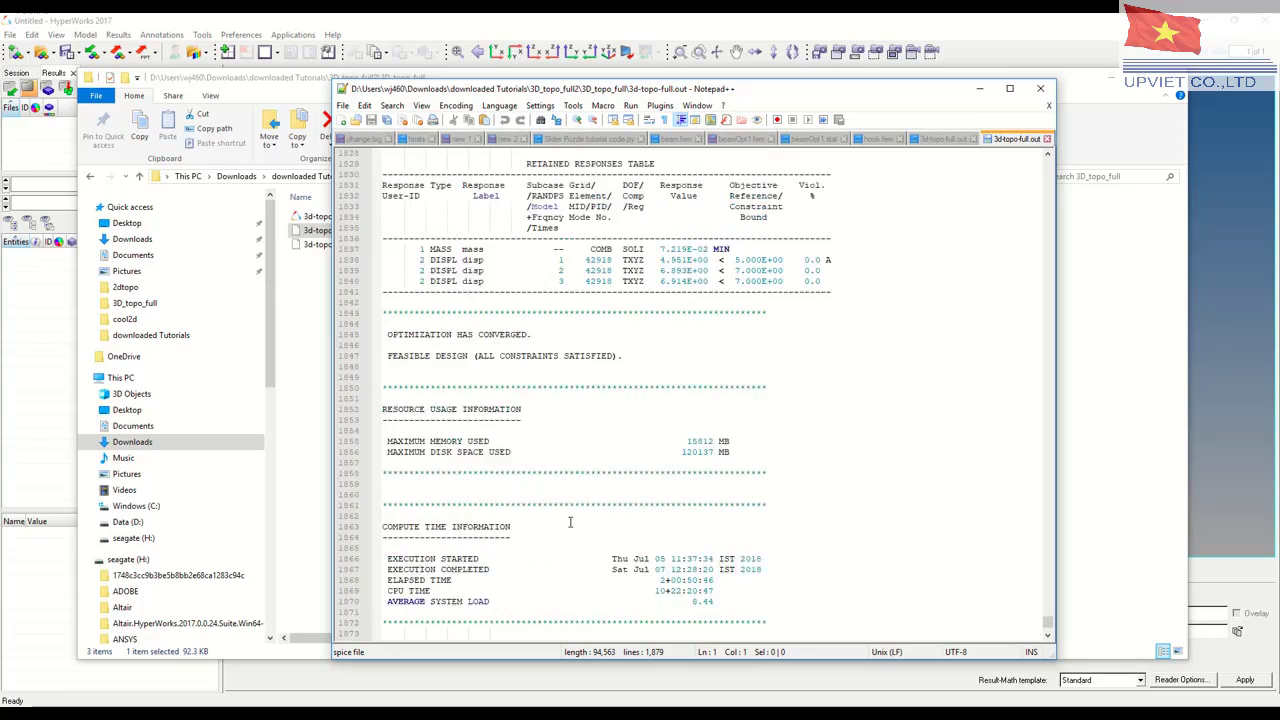
scroll(571, 522, down, 4)
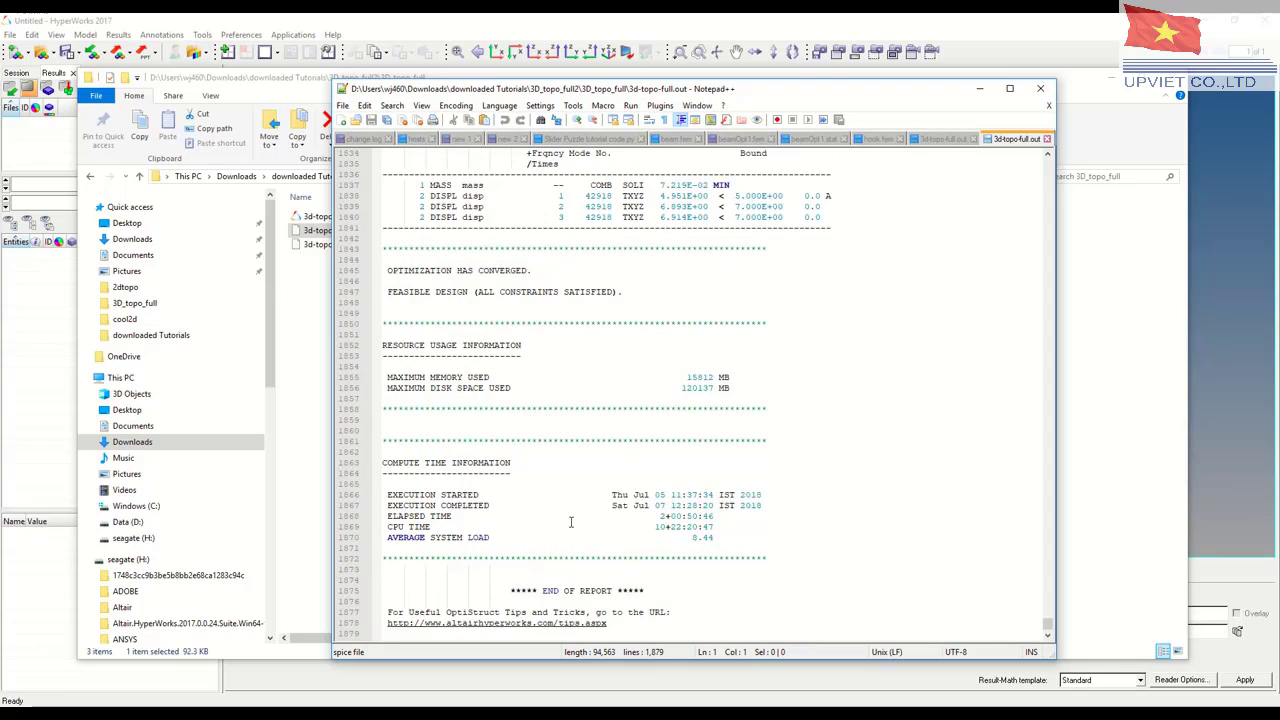
scroll(571, 522, up, 5)
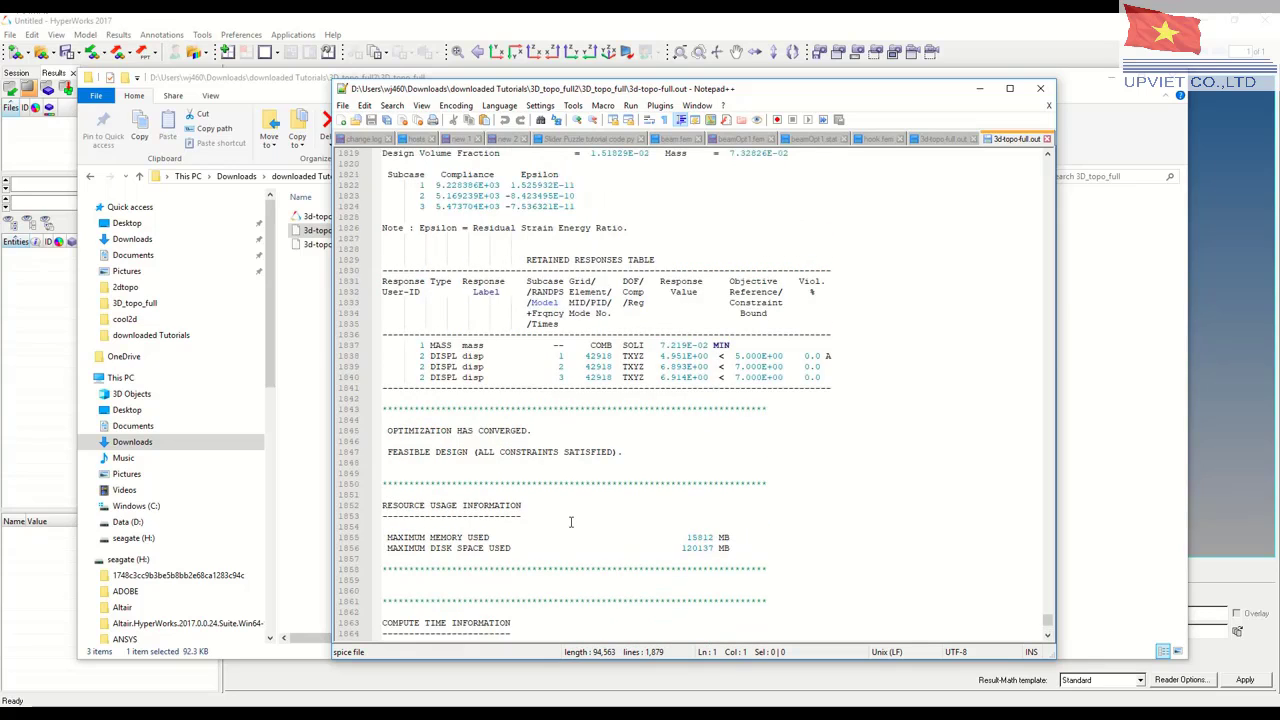
scroll(571, 522, up, 3)
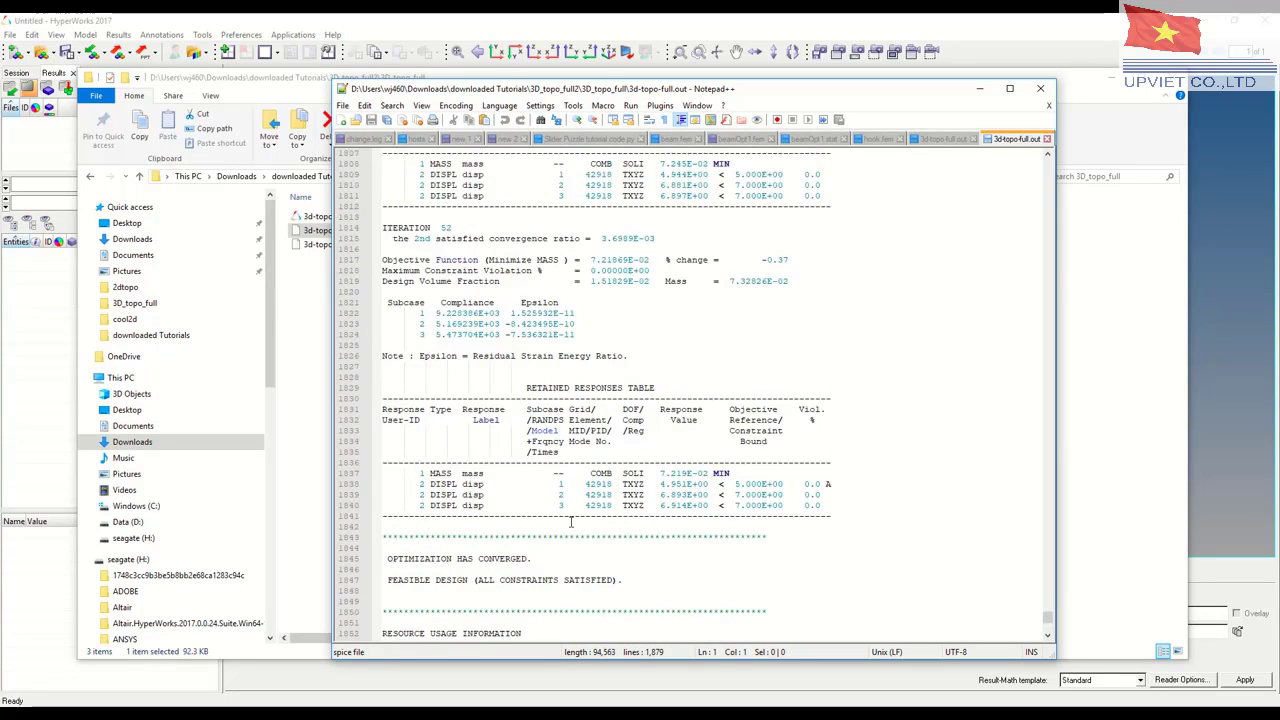
scroll(571, 522, down, 8)
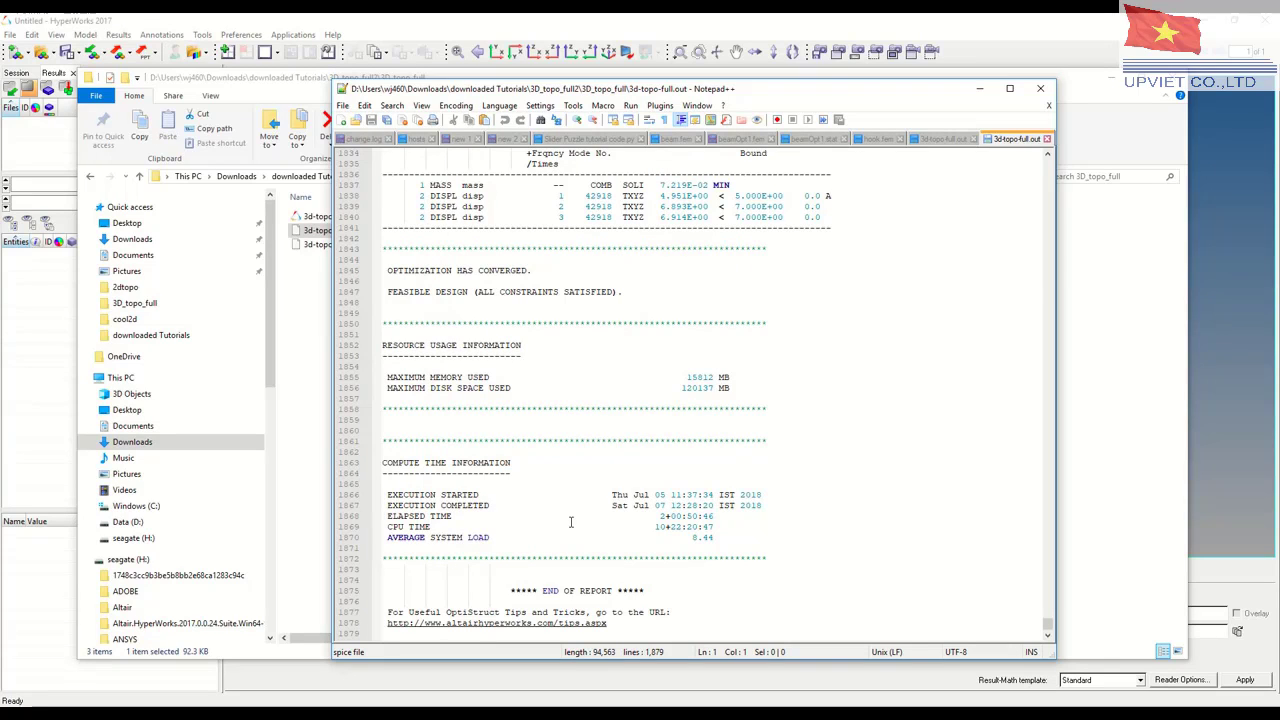
click(1043, 89)
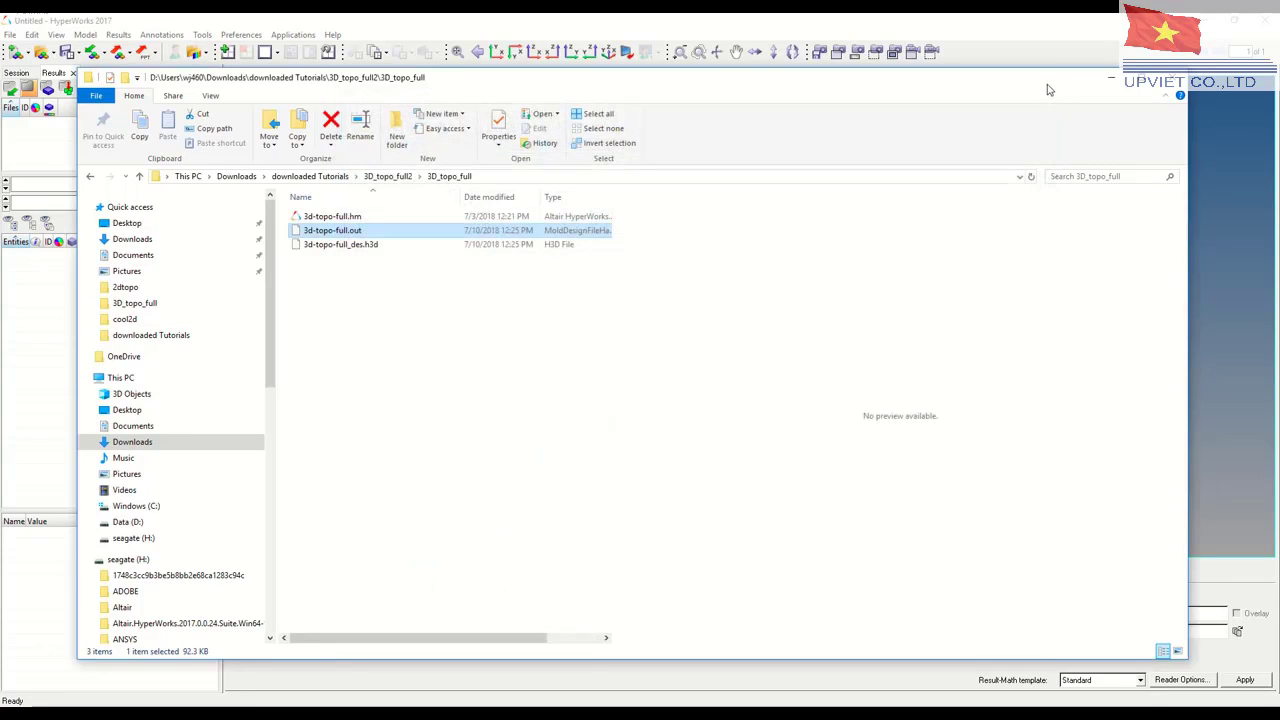
click(1172, 80)
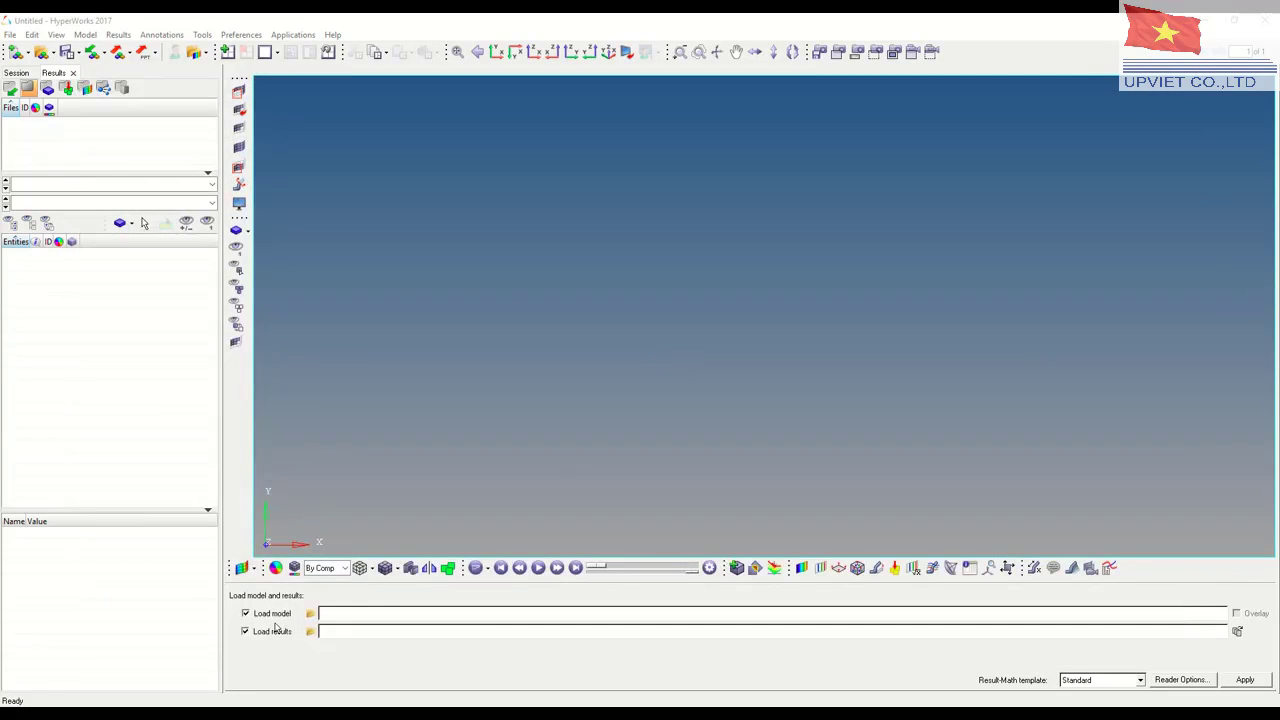
Load 3d-topo-full_des.h3d as both model and results in HyperWorks
click(310, 615)
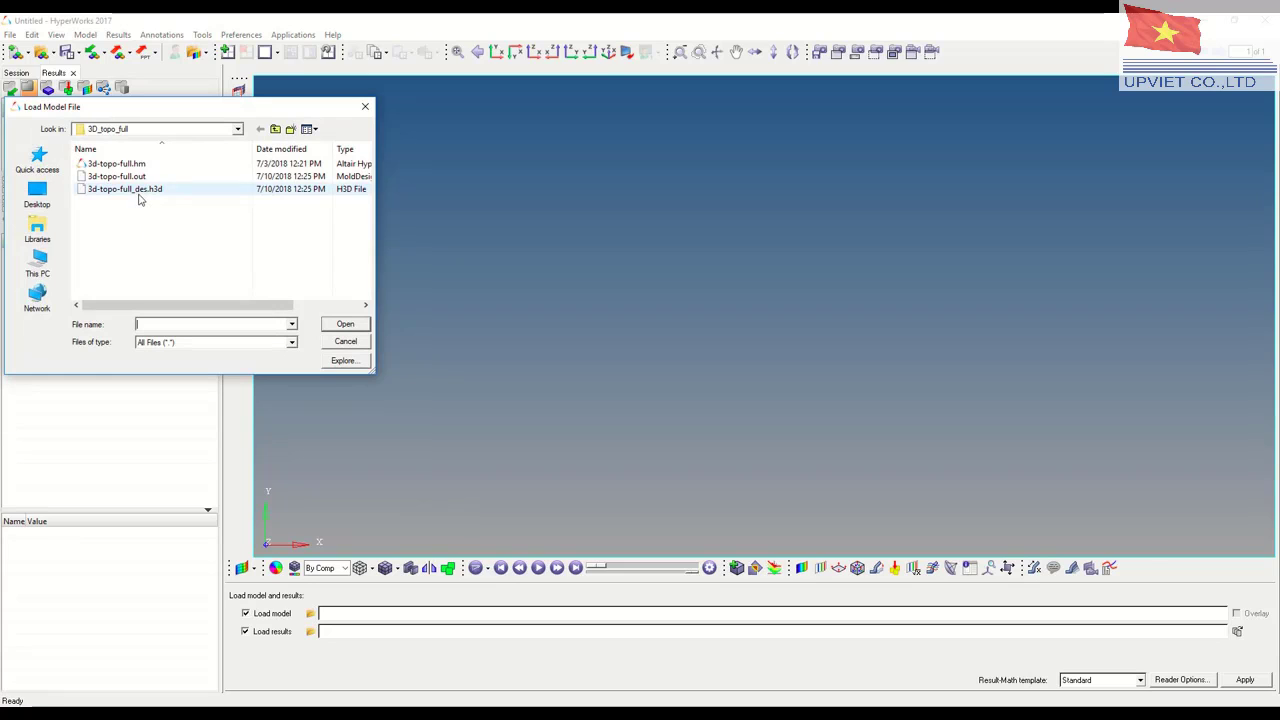
click(150, 193)
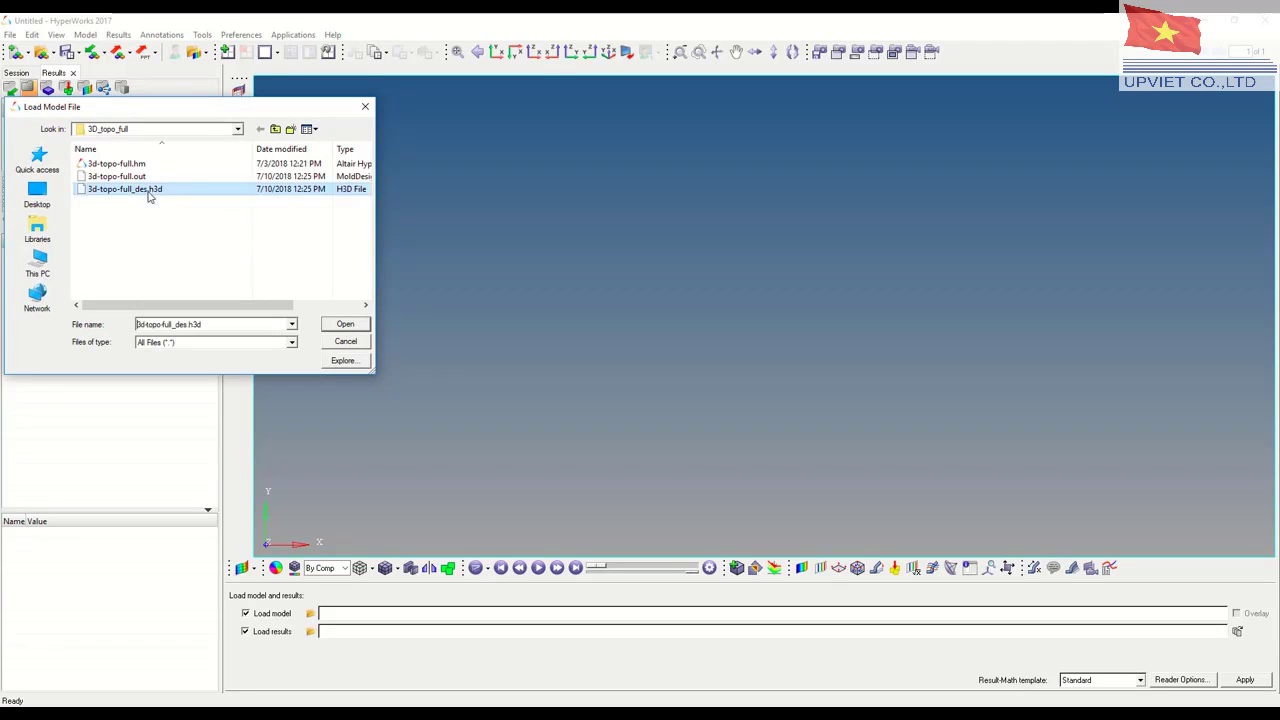
click(341, 326)
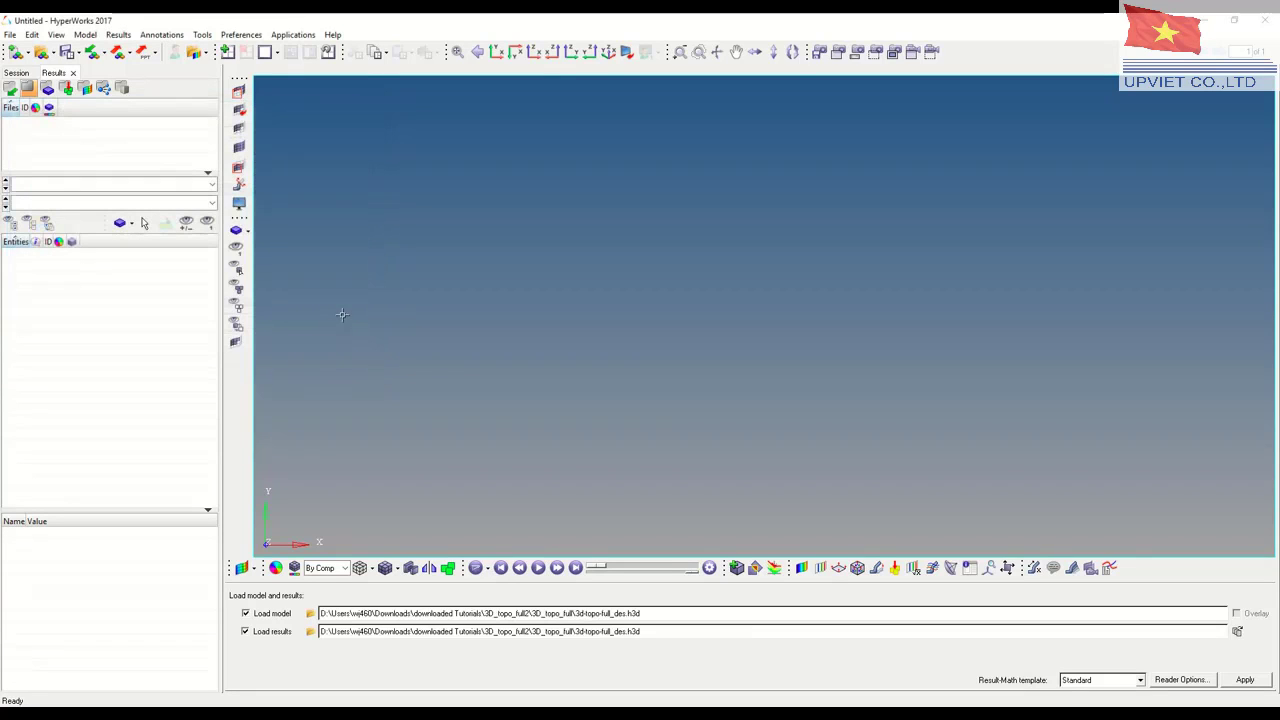
click(1247, 680)
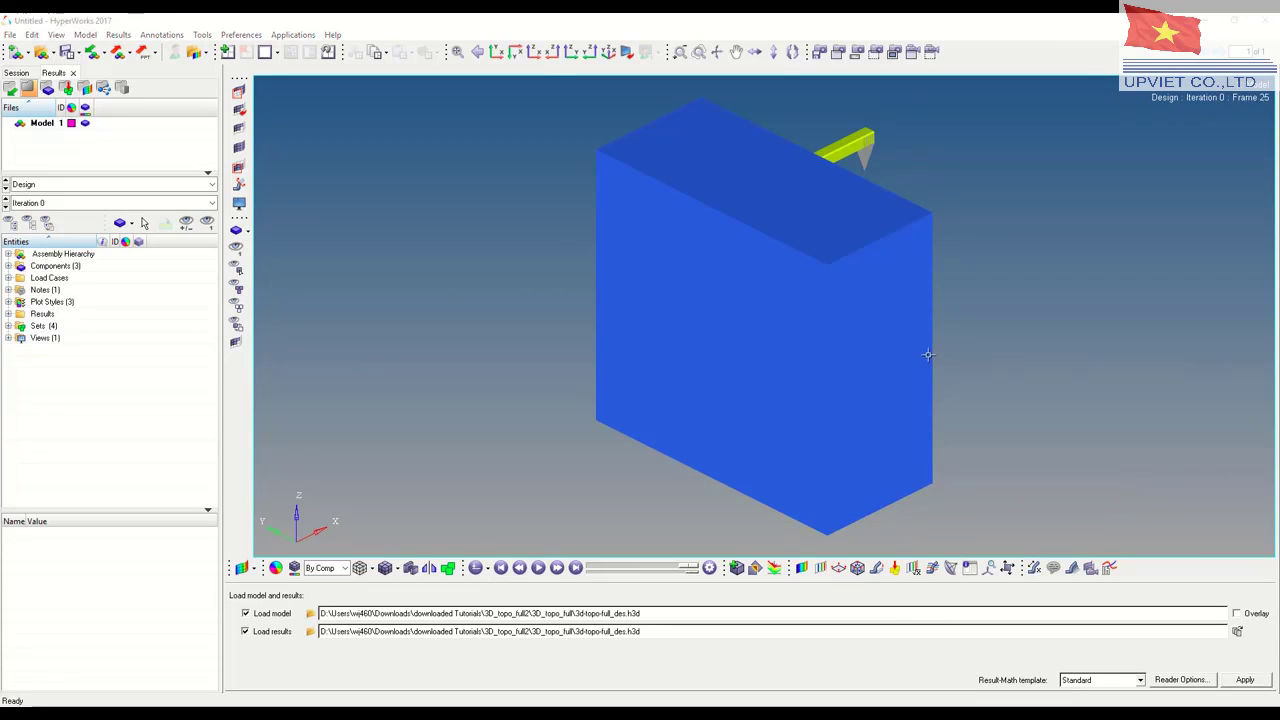
Set the Design results to Iteration 52
mouse_move(928, 354)
ctrl+mouse_down()
mouse_move(706, 366)
mouse_move(780, 330)
mouse_move(870, 330)
mouse_move(776, 367)
mouse_move(654, 329)
ctrl+mouse_up()
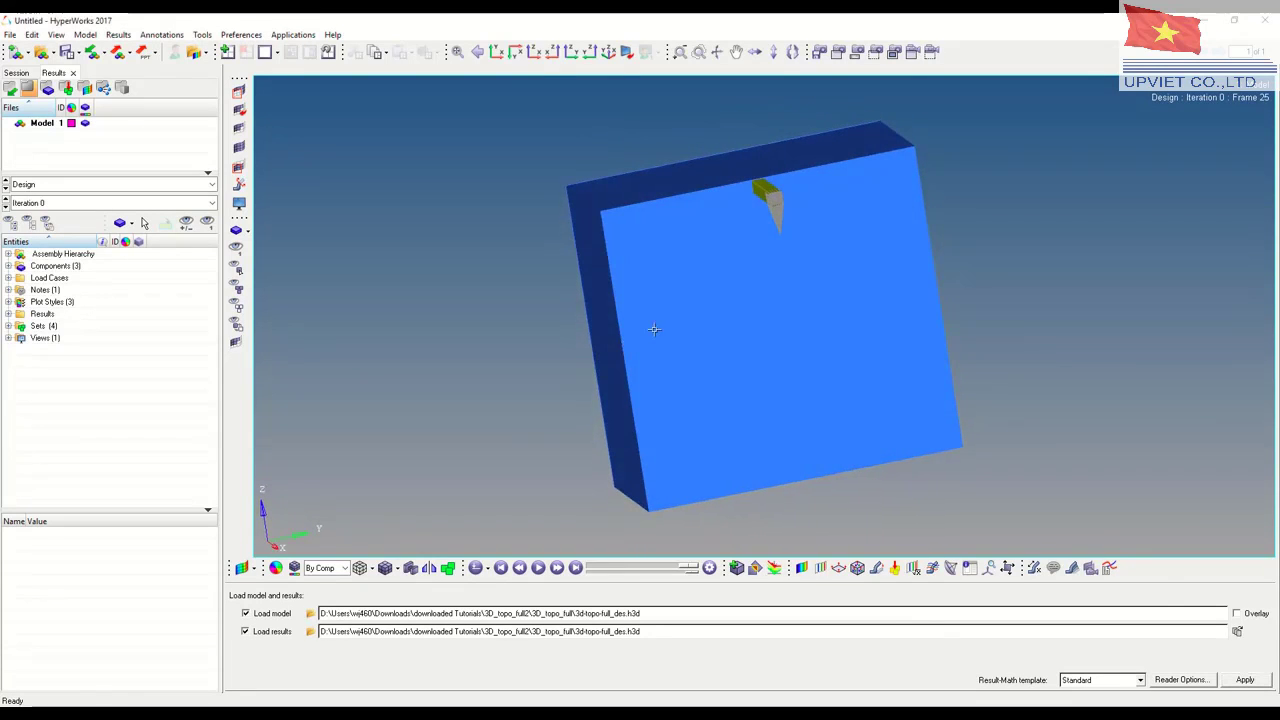
click(211, 203)
scroll(150, 260, down, 15)
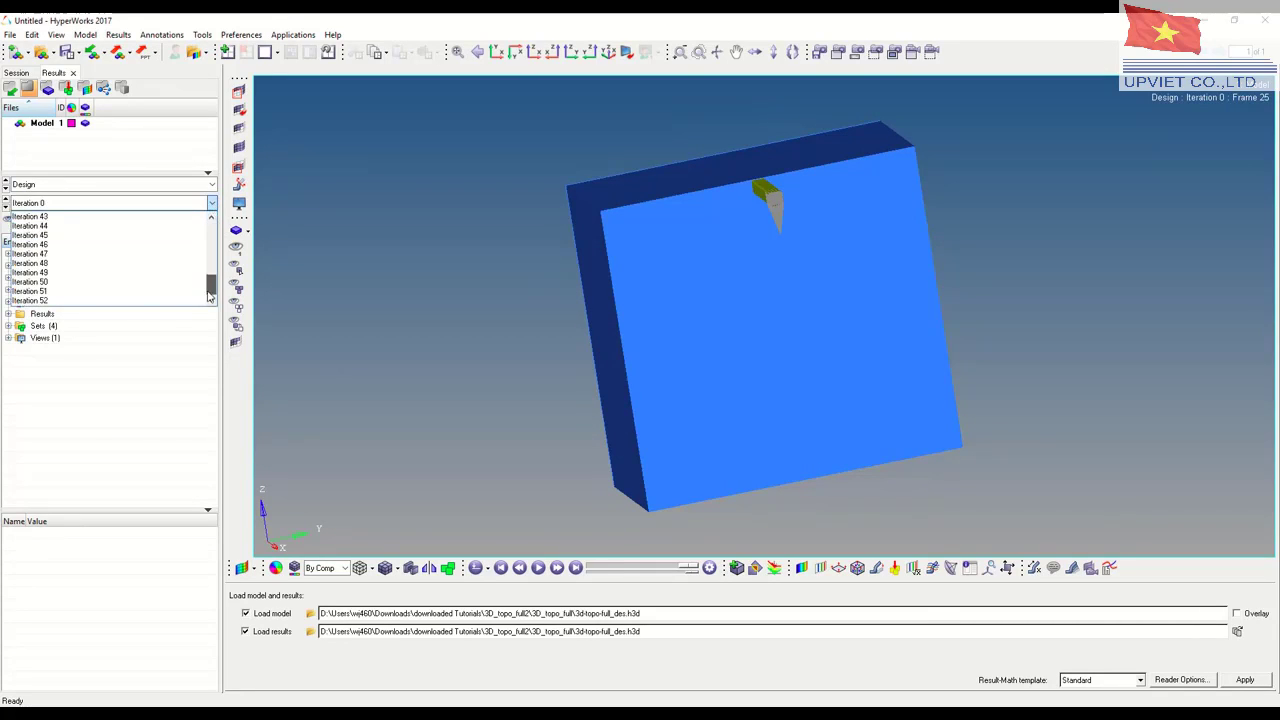
click(62, 300)
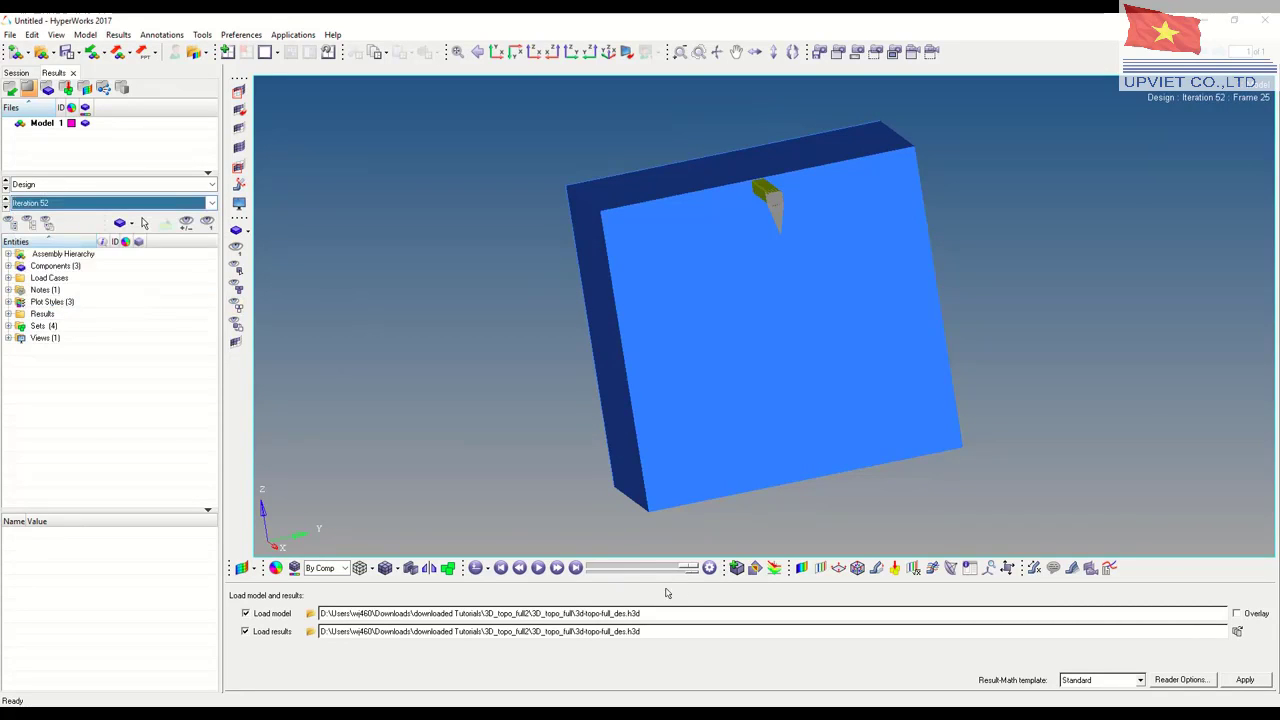
Contour the whole model with the Element Densities (s) result, Density component, using no averaging
click(802, 567)
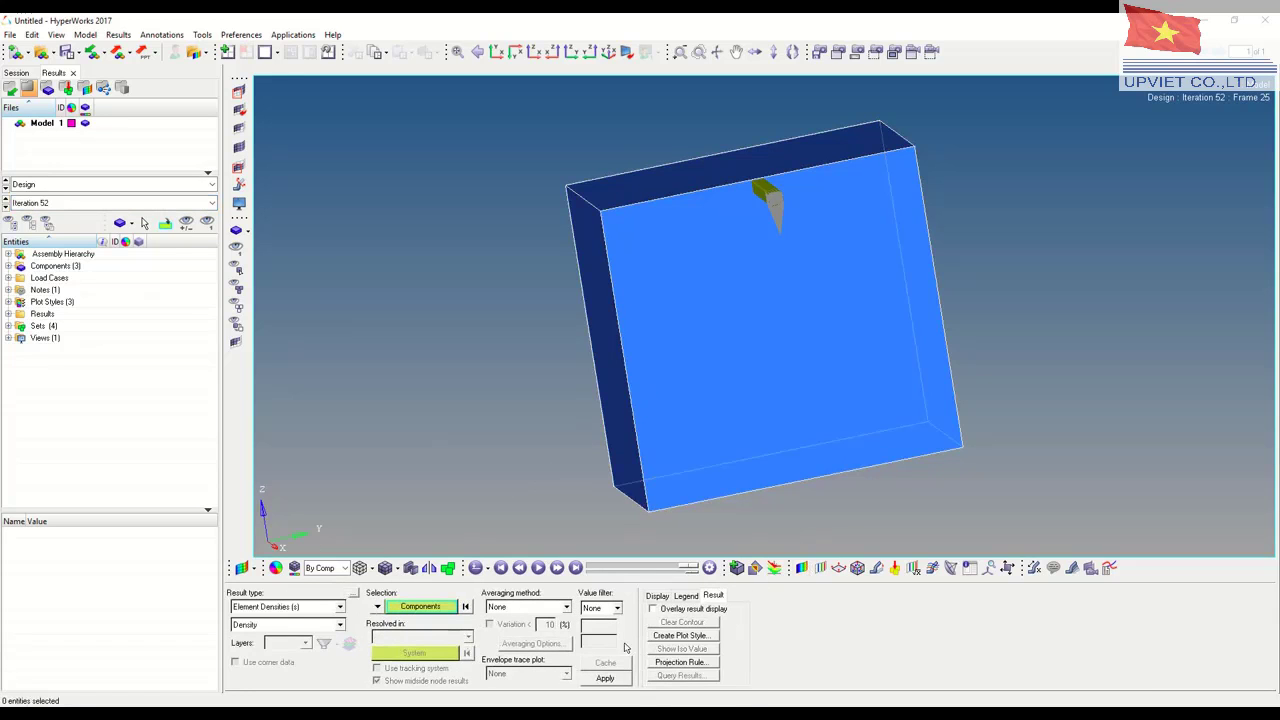
click(605, 678)
mouse_move(853, 371)
ctrl+mouse_down()
mouse_move(760, 429)
mouse_move(851, 389)
mouse_move(720, 334)
mouse_move(671, 366)
mouse_move(717, 283)
mouse_move(539, 233)
mouse_move(657, 225)
mouse_move(809, 383)
mouse_move(872, 330)
mouse_move(829, 363)
mouse_move(829, 398)
ctrl+mouse_up()
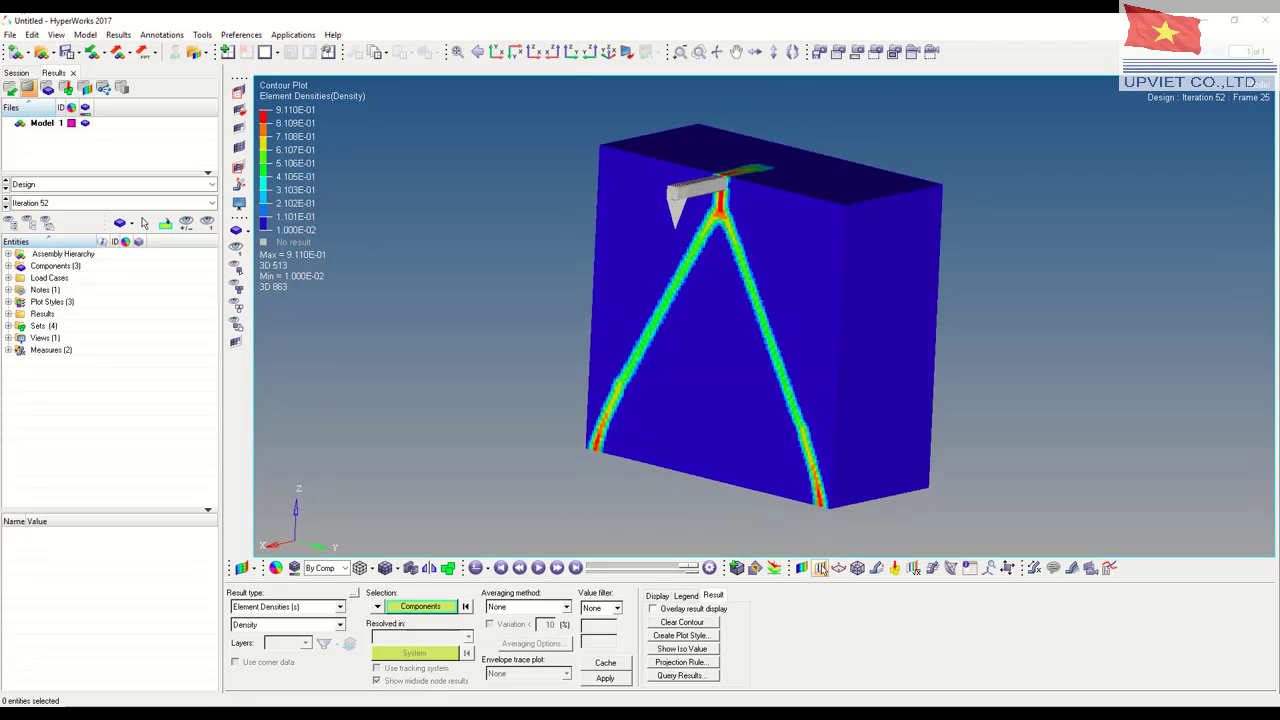
Create an iso surface of the Element Densities for the block-shaped design component, with Simple averaging and values shown above the threshold
click(820, 567)
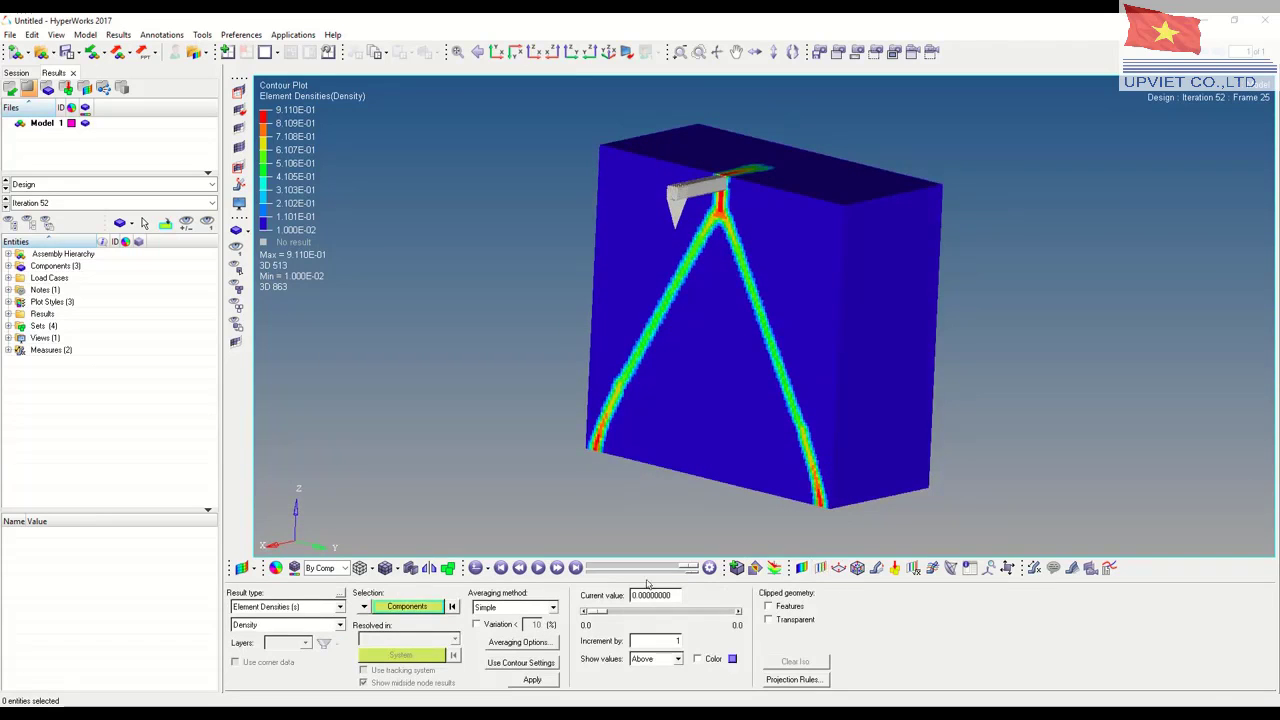
click(731, 351)
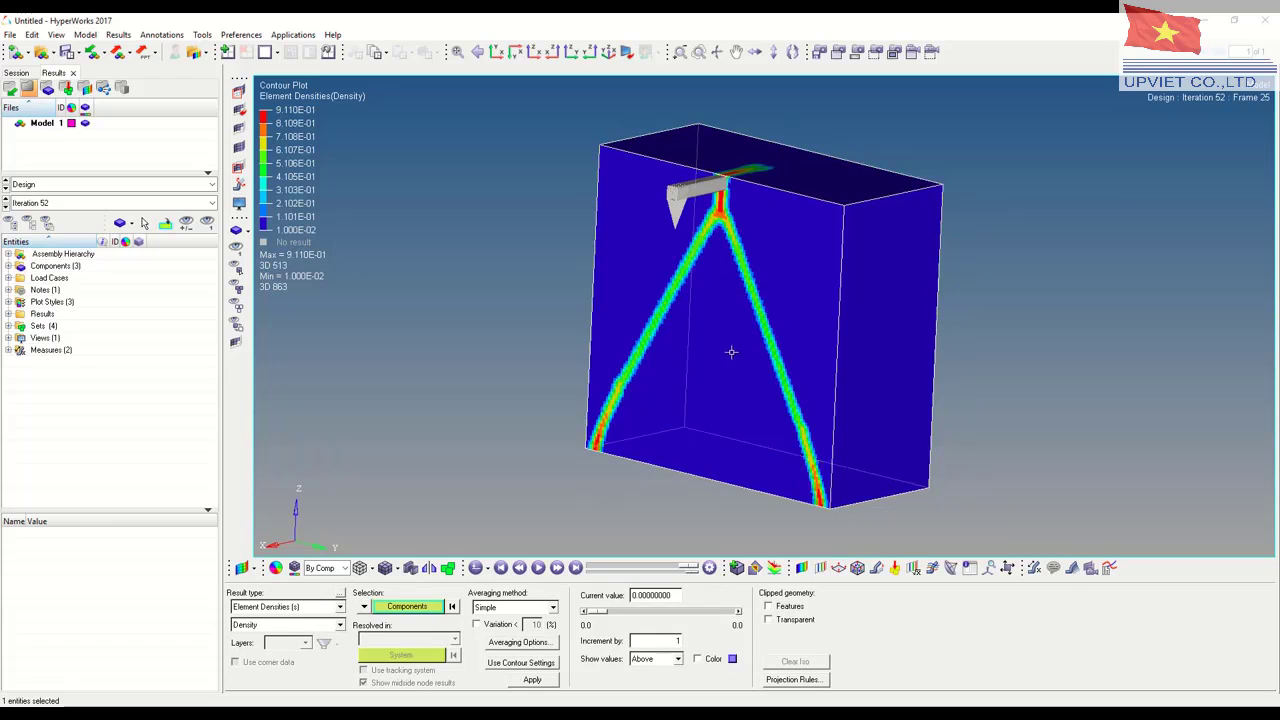
click(534, 682)
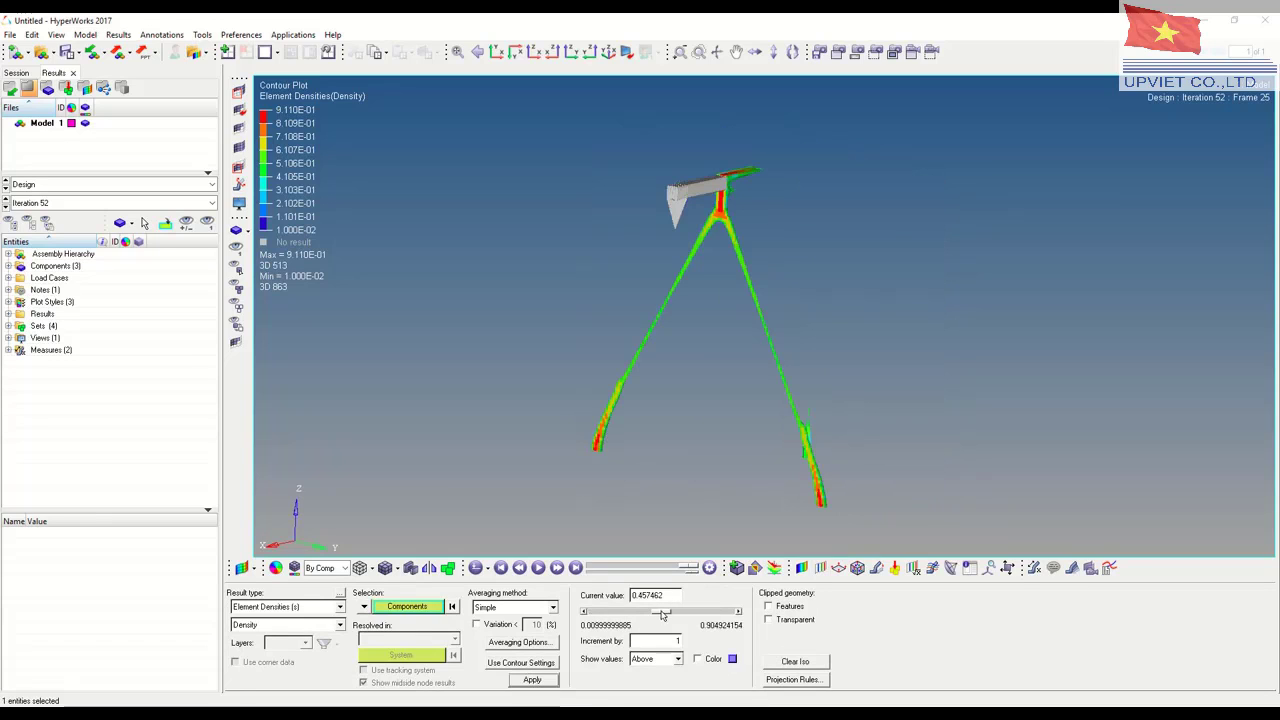
Lower the iso surface's density threshold to about 0.08 and inspect the resulting frame structure from several angles
drag(661, 614, 608, 611)
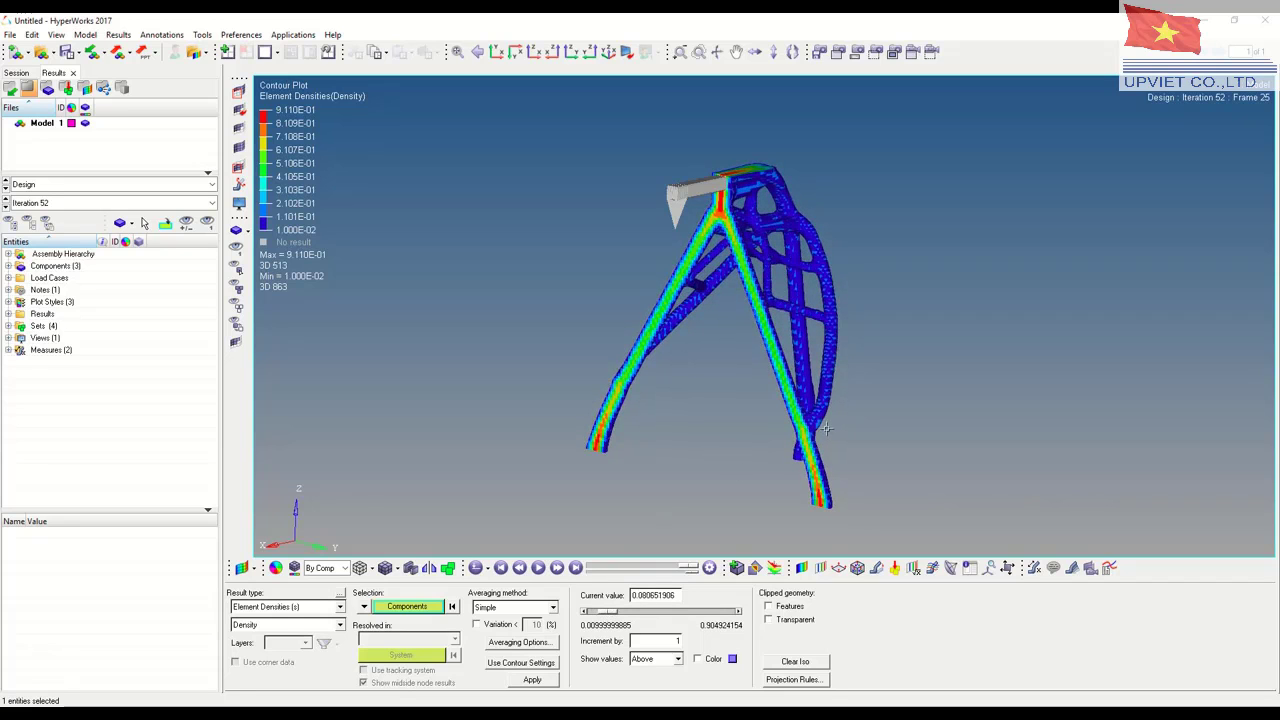
ctrl+drag(826, 428, 900, 409)
ctrl+right_drag(751, 350, 461, 322)
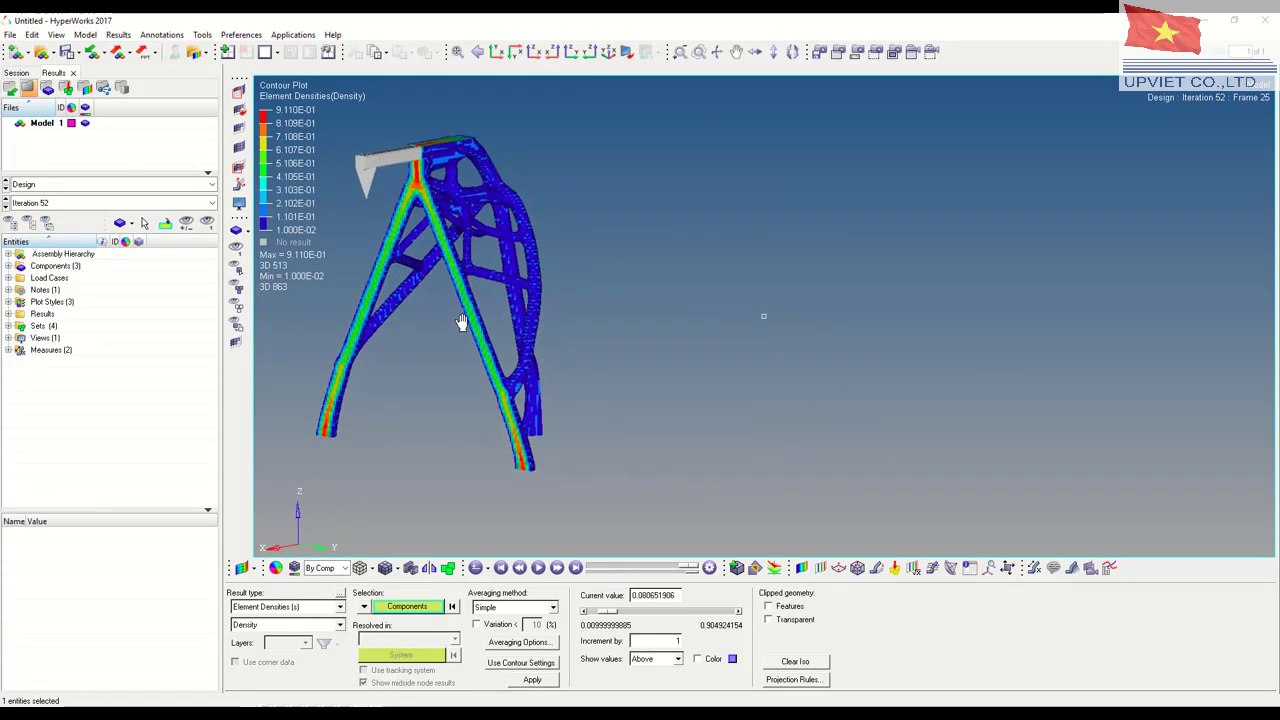
ctrl+drag(461, 322, 513, 330)
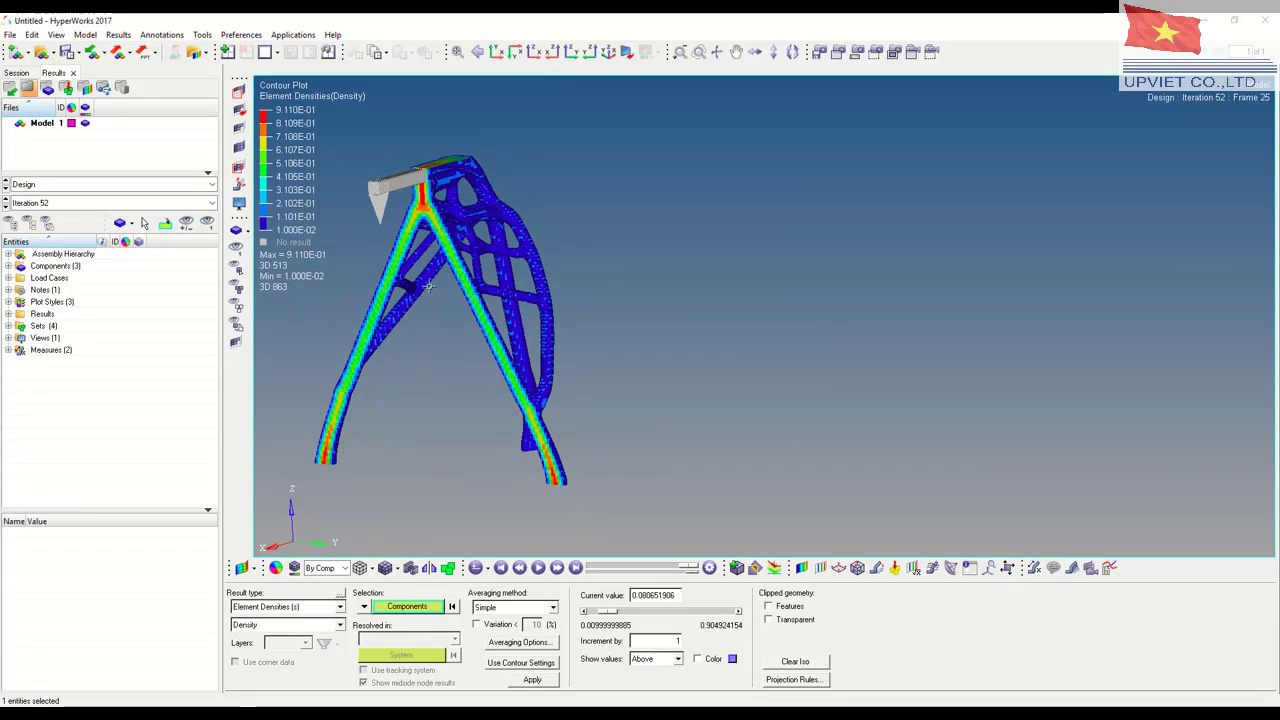
ctrl+drag(428, 286, 385, 267)
ctrl+drag(518, 303, 462, 296)
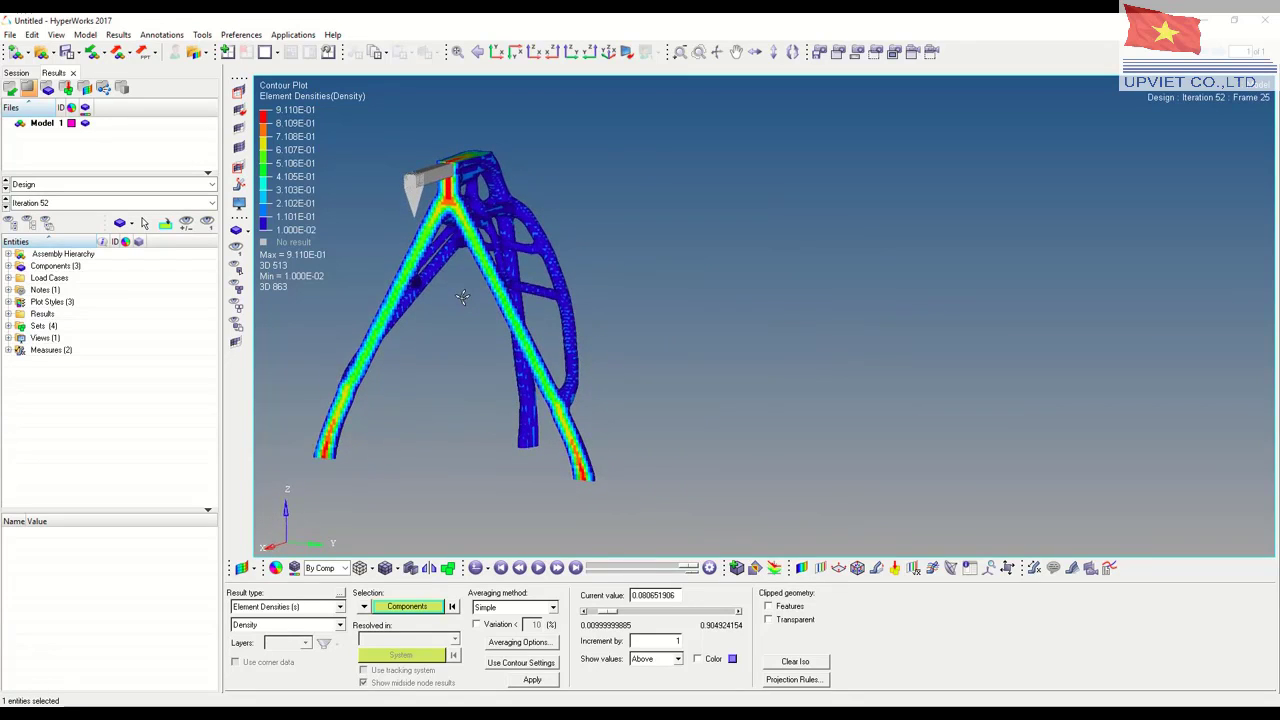